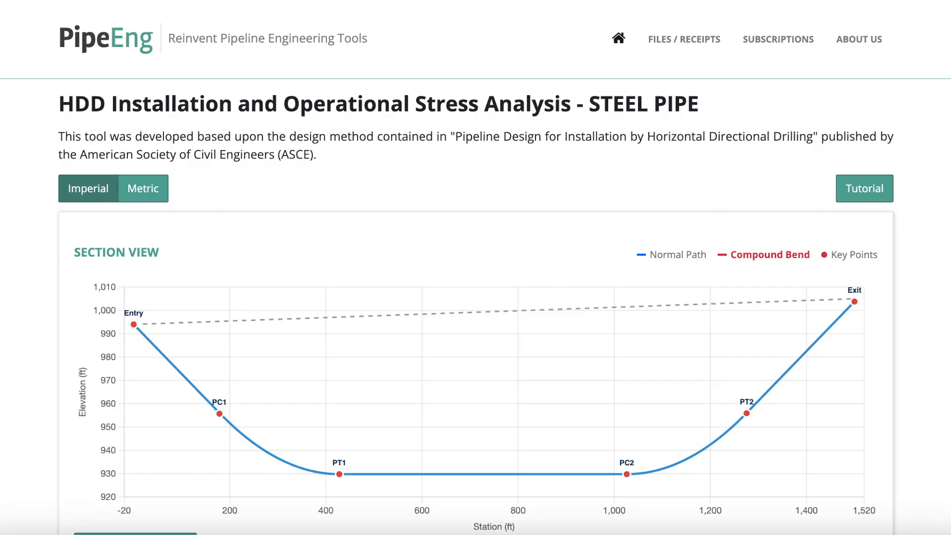
scroll(475, 307, "down", 3)
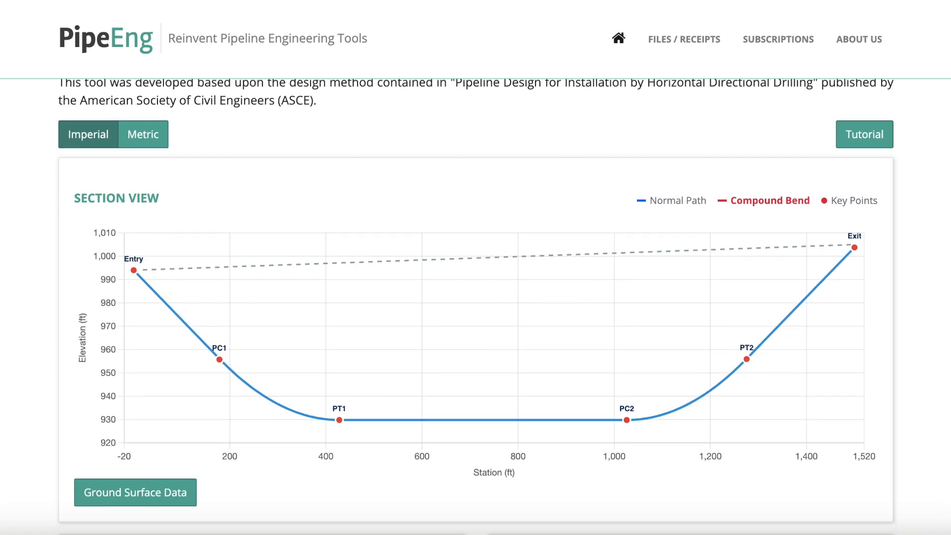
scroll(475, 308, "down", 2)
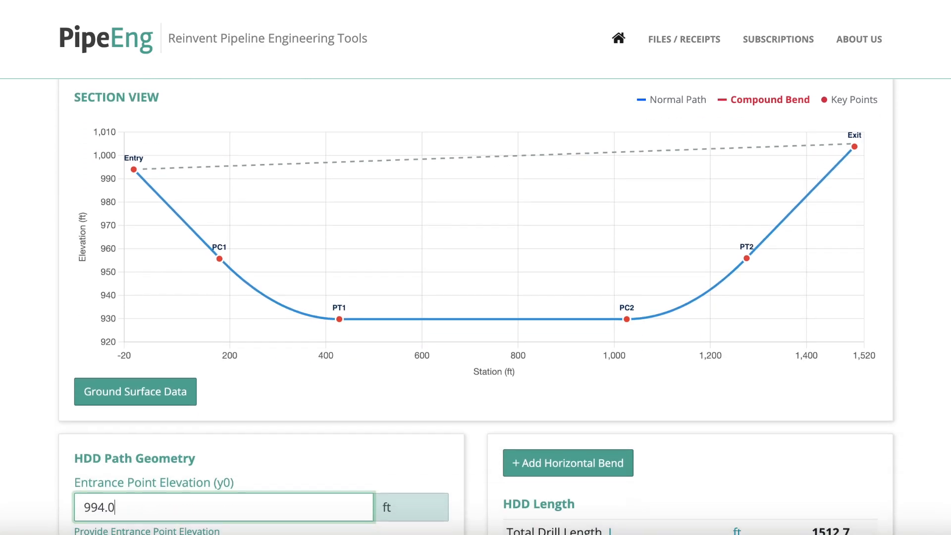
scroll(476, 307, "up", 3)
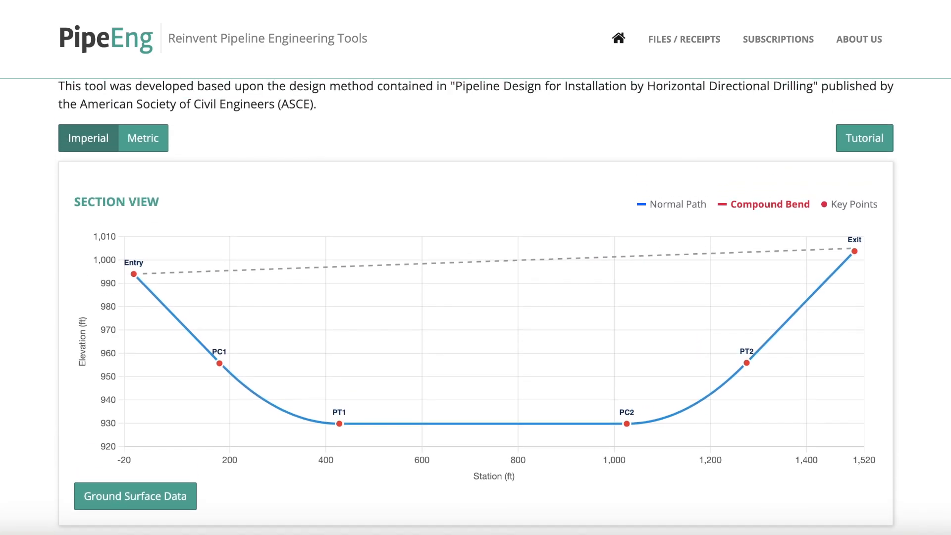
scroll(126, 162, "up", 2)
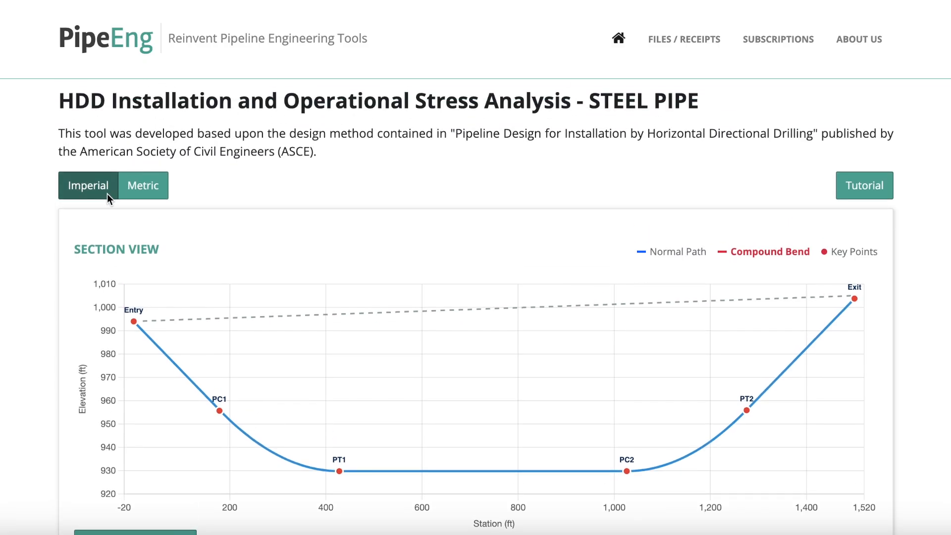
Step: Switch the calculation units to metric and return them to imperial
left_click(152, 190)
left_click(80, 176)
left_click(148, 191)
left_click(79, 188)
Step: Add a ground surface point at station 800 ft with elevation 1004 ft between the existing points and load the data to the calculation
scroll(280, 203, "down", 4)
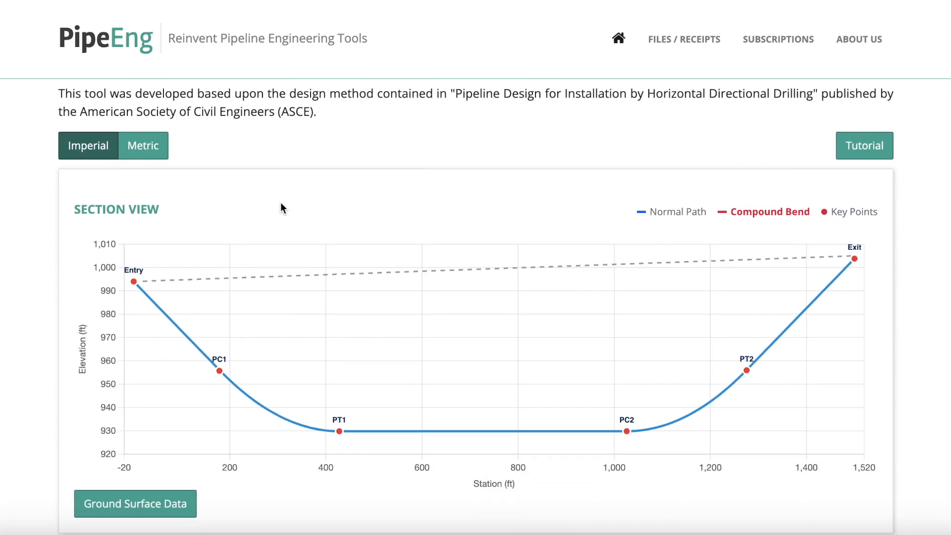
scroll(281, 204, "up", 1)
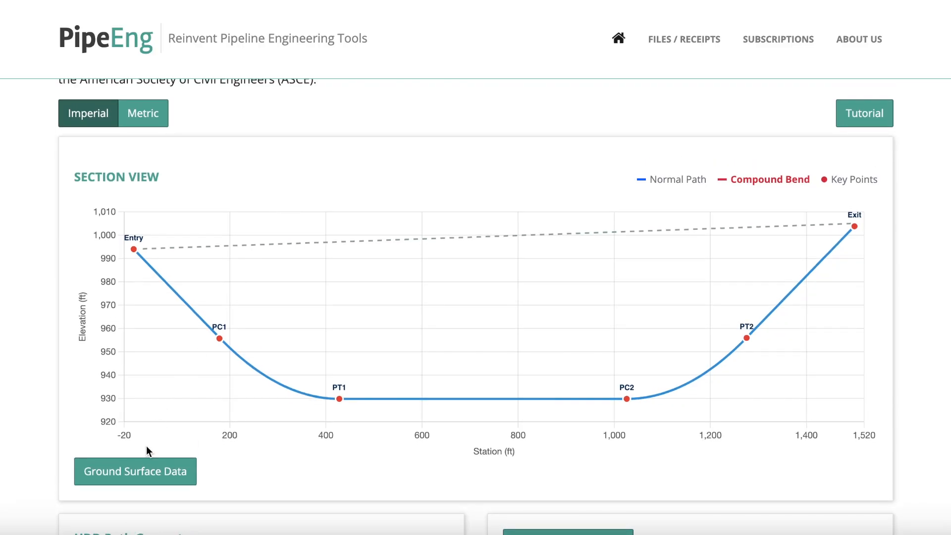
left_click(135, 464)
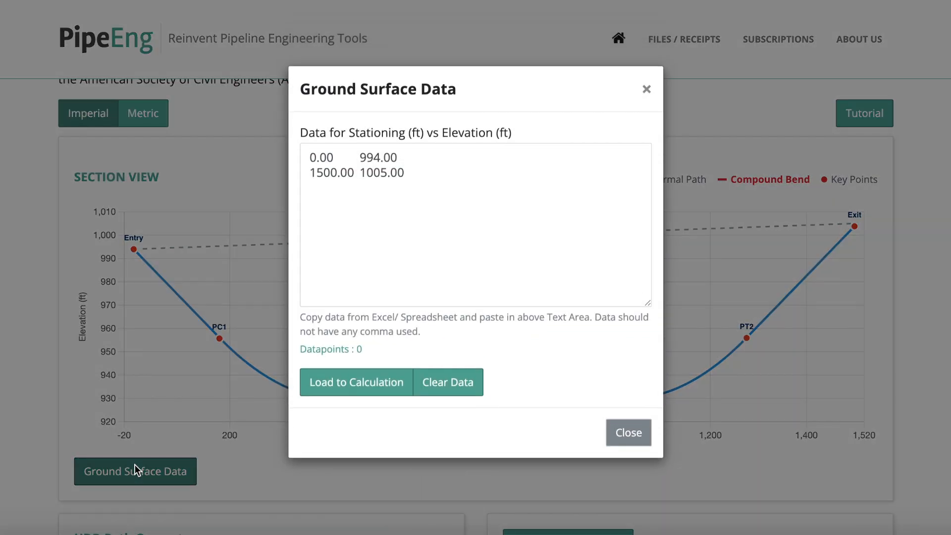
left_click(410, 164)
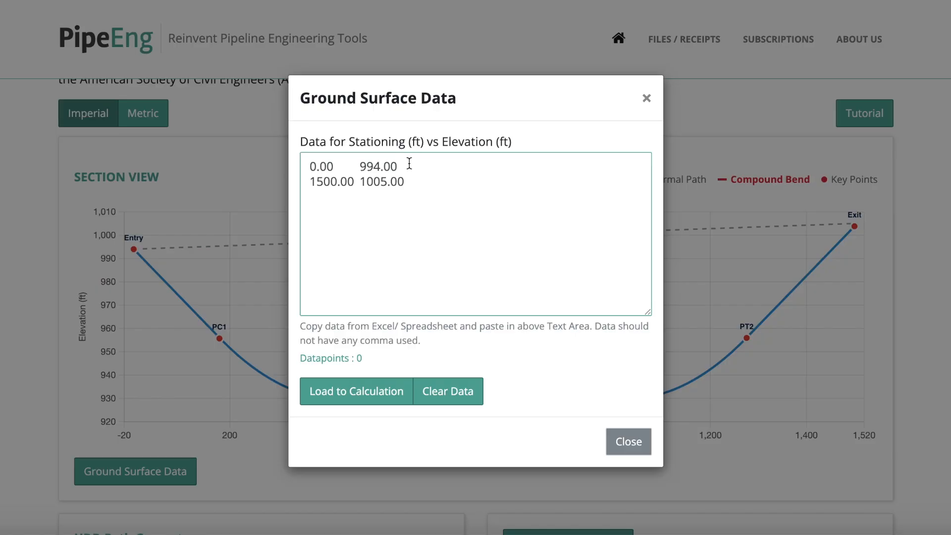
key("Return")
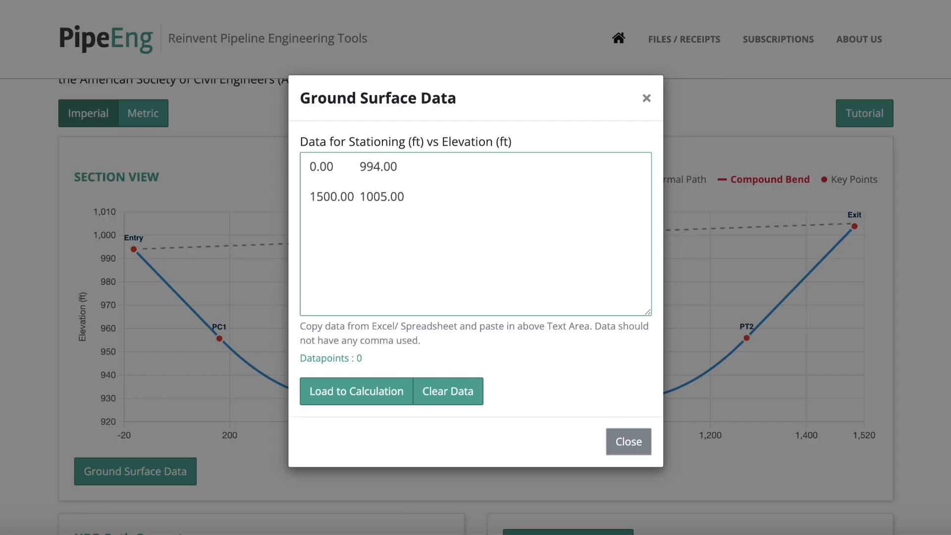
type("800 1004")
left_click(355, 386)
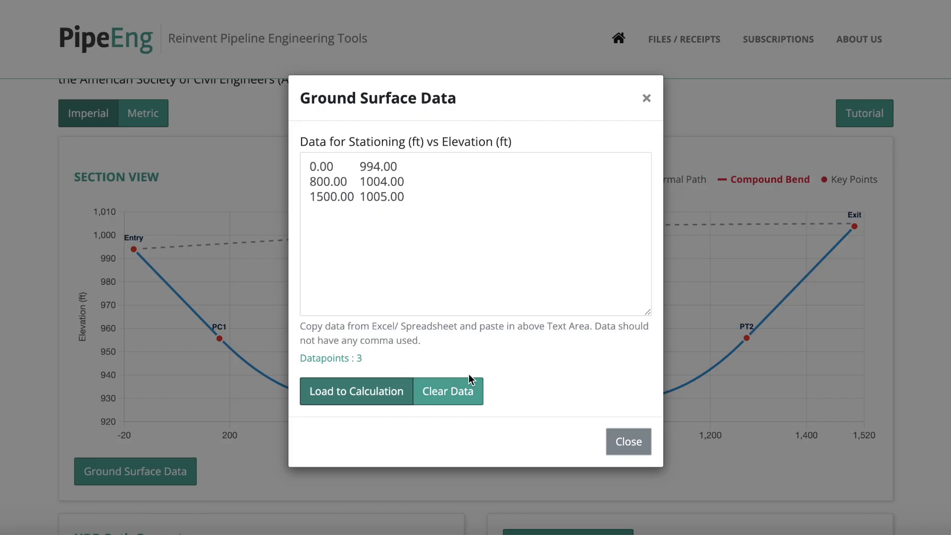
left_click(629, 442)
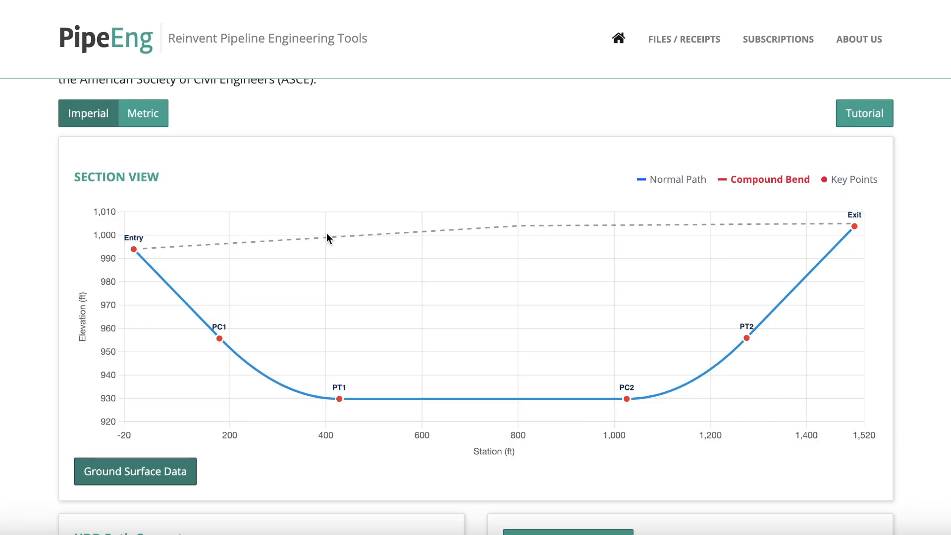
left_click(154, 469)
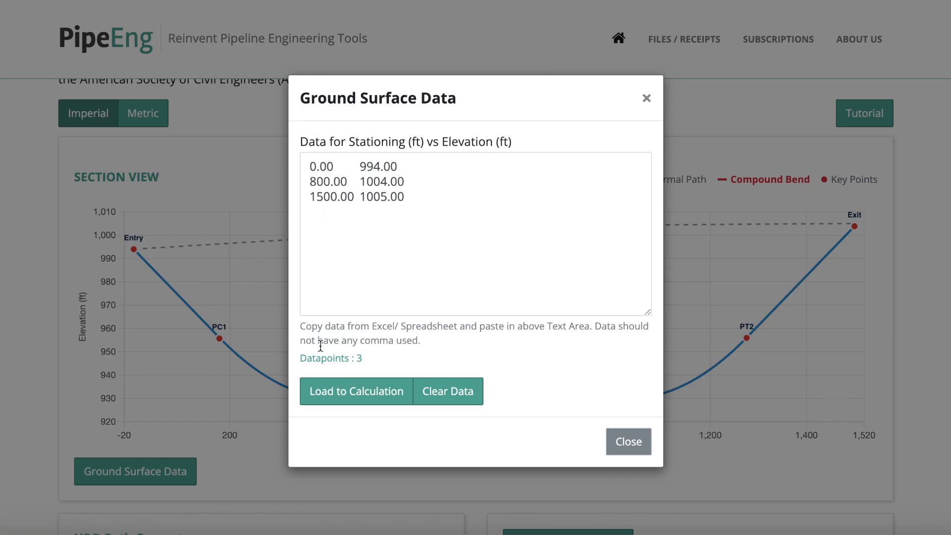
left_click(628, 444)
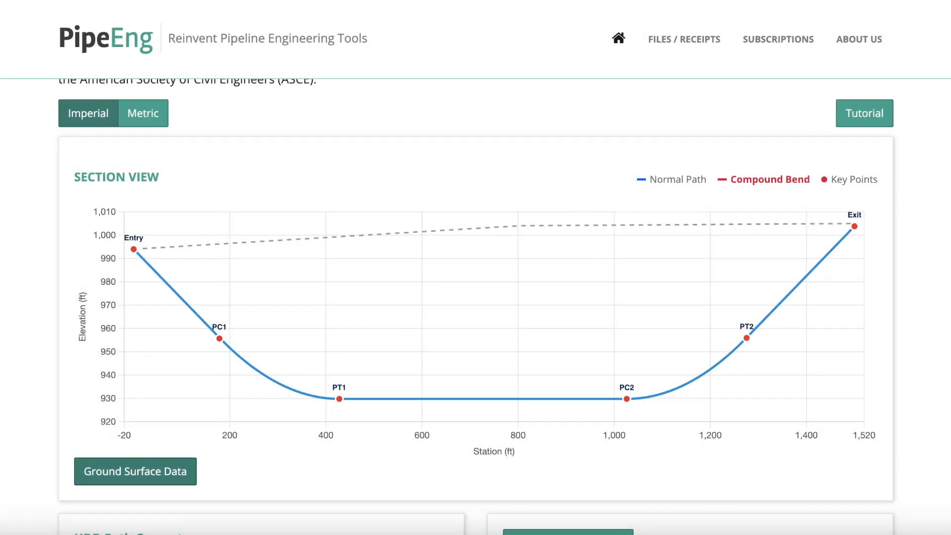
Step: Review the HDD path geometry inputs for entrance point elevation, entrance stationing, entry angle and entry radius of curvature, including their guidance notes
scroll(476, 307, "down", 6)
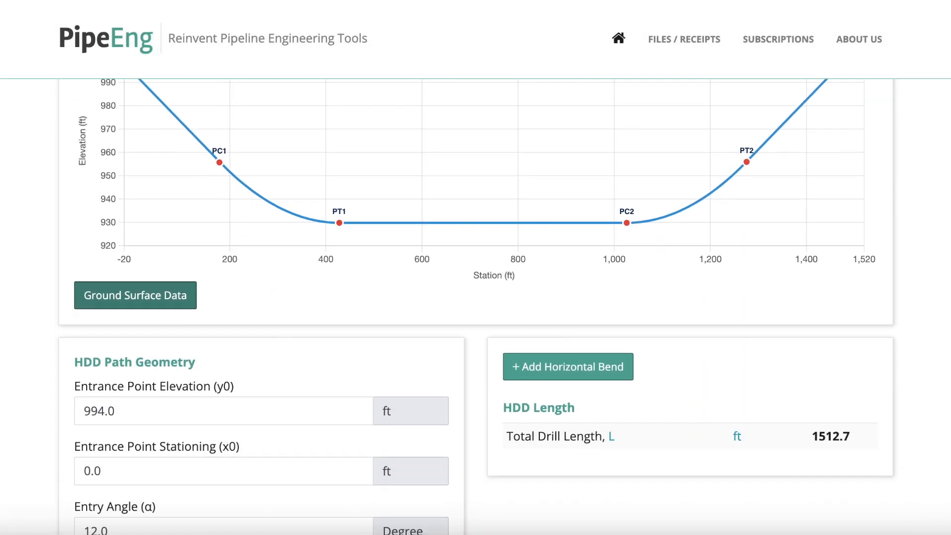
scroll(358, 240, "down", 2)
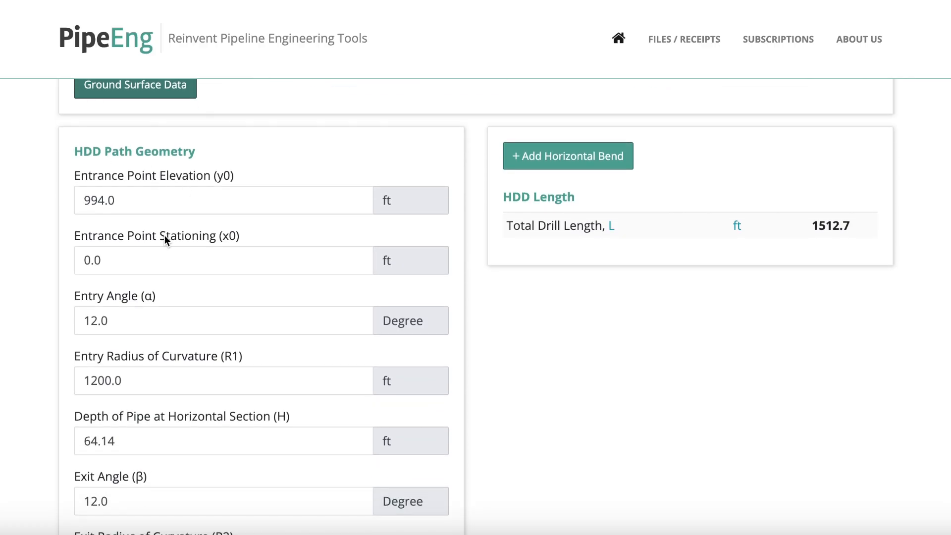
scroll(165, 236, "down", 2)
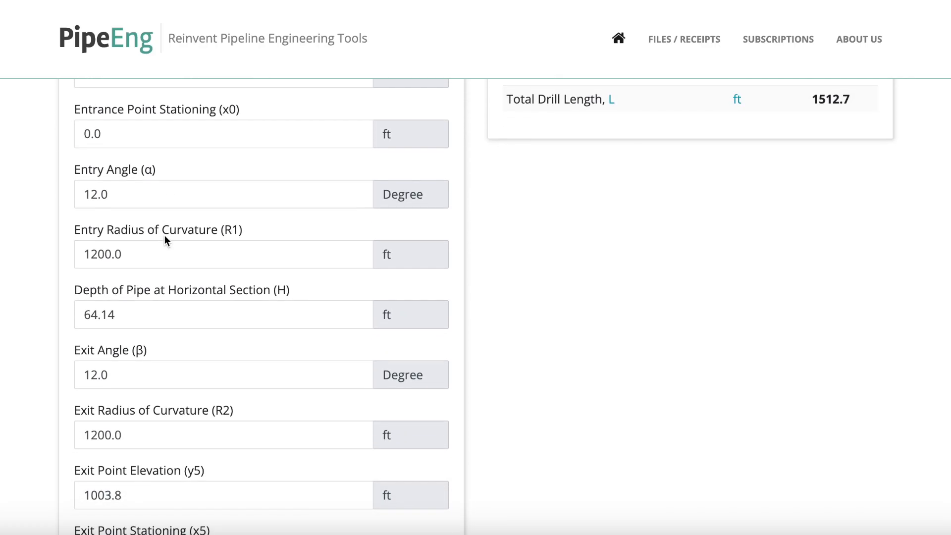
scroll(165, 236, "up", 2)
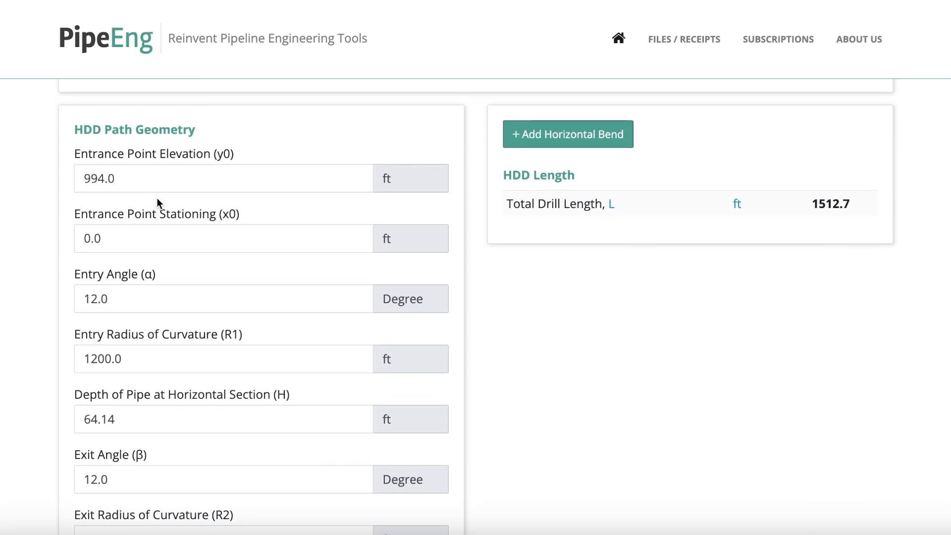
left_click(138, 168)
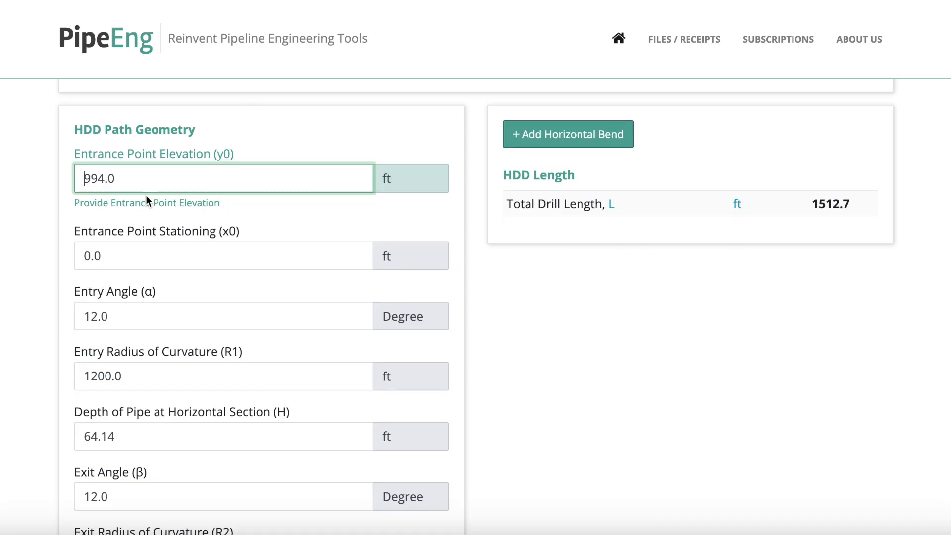
left_click(140, 249)
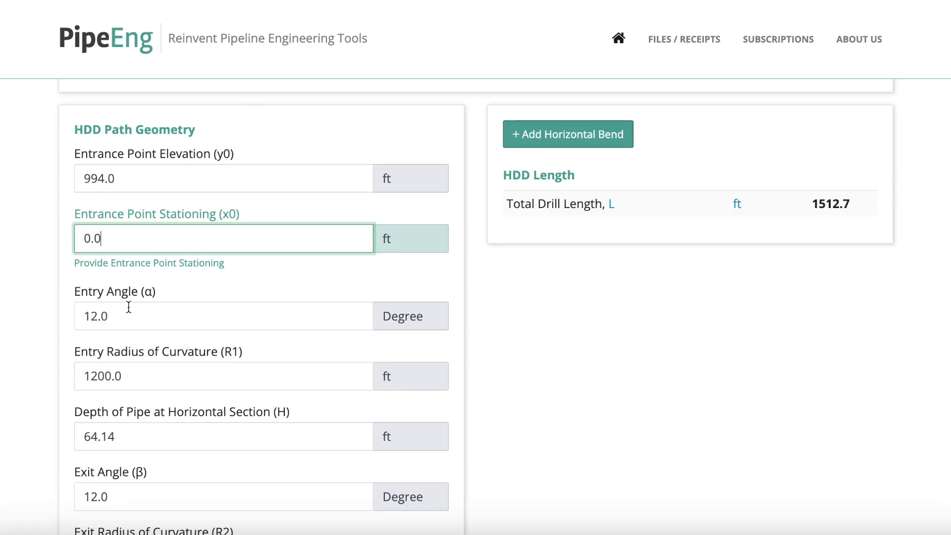
scroll(150, 335, "down", 3)
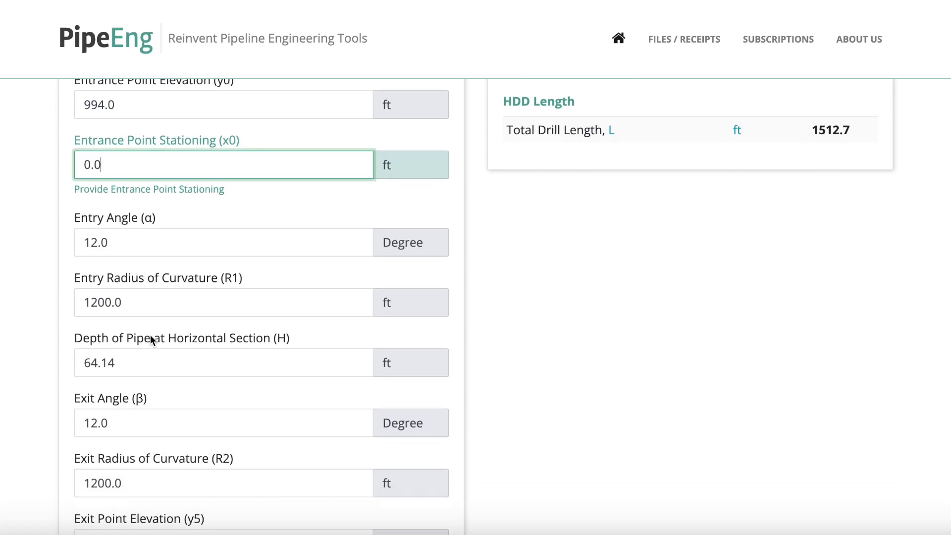
left_click(141, 232)
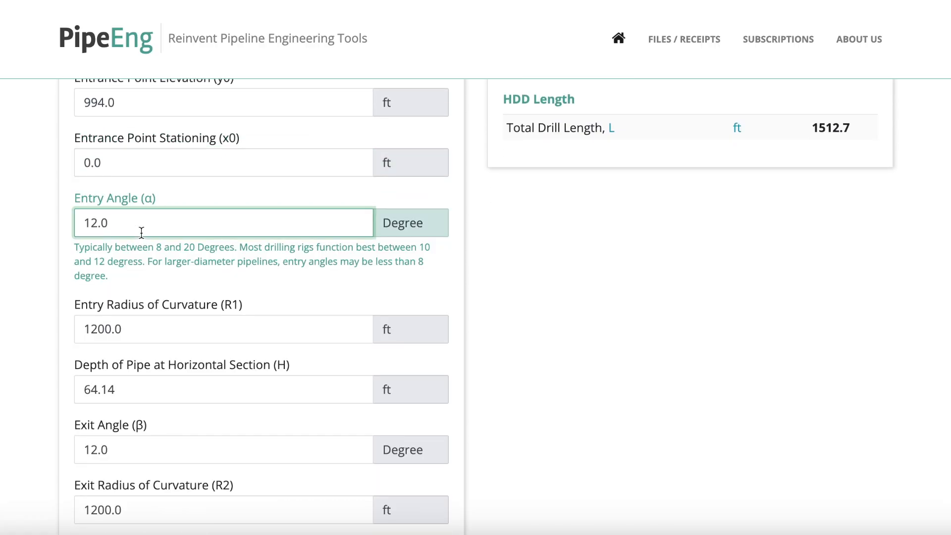
left_click(140, 329)
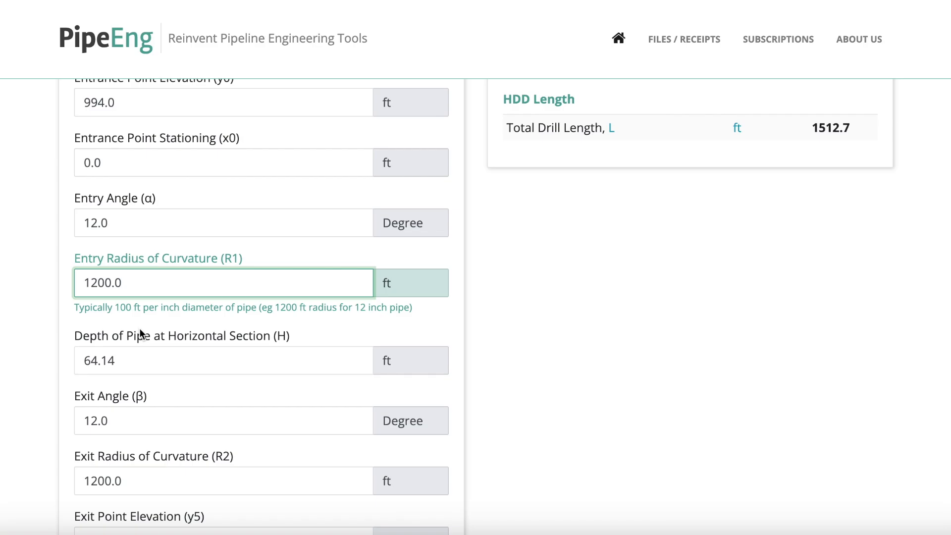
scroll(140, 328, "down", 1)
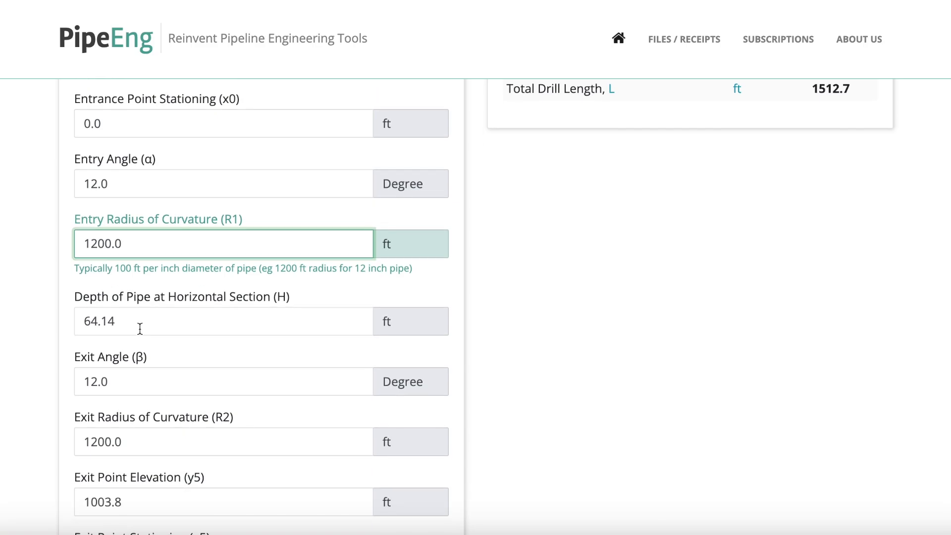
Step: Read the guidance for the depth of pipe at the horizontal section and check that depth in the section view
scroll(140, 329, "down", 2)
left_click(130, 224)
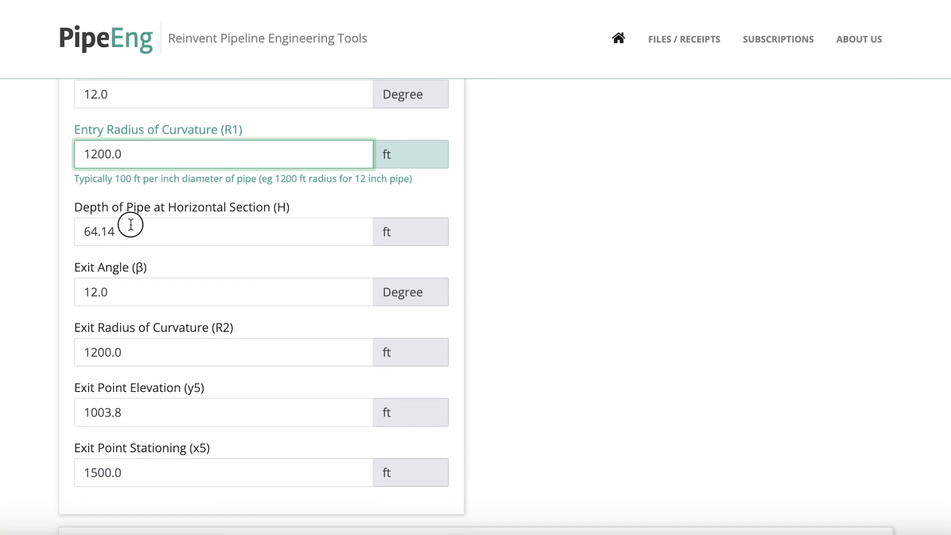
scroll(130, 224, "up", 5)
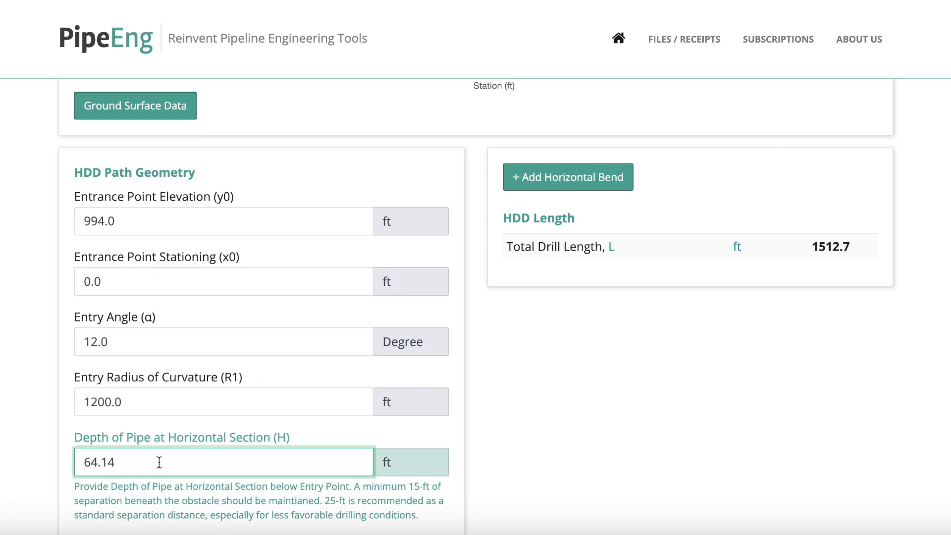
left_click(7, 414)
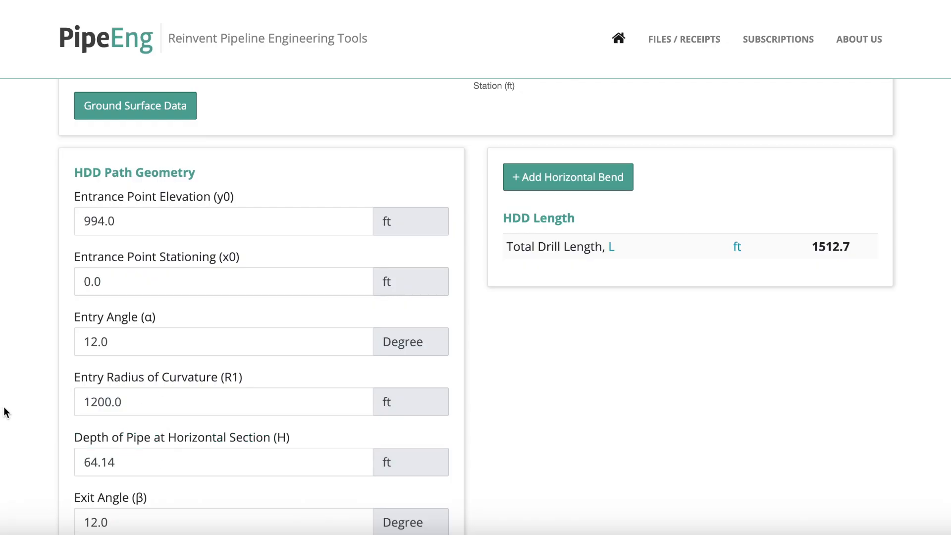
left_click(124, 459)
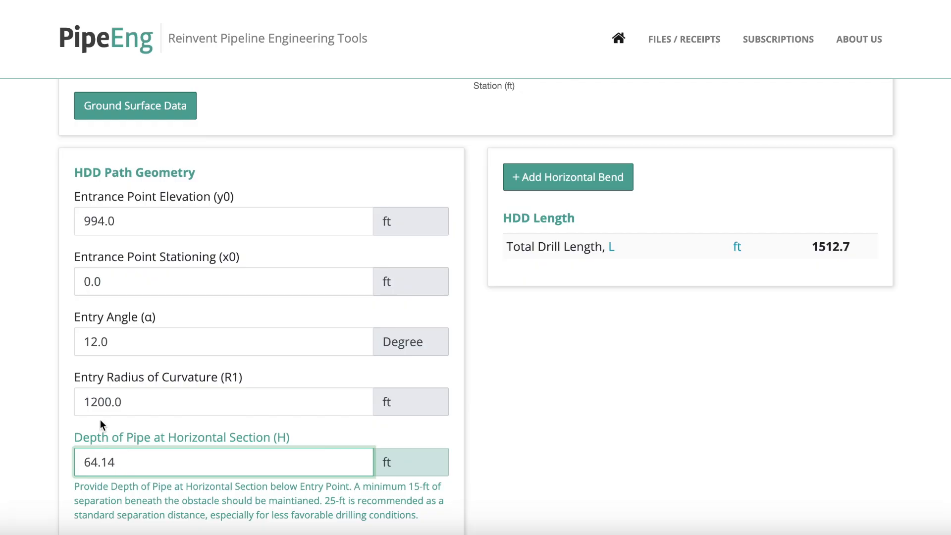
left_click(4, 414)
scroll(5, 412, "up", 6)
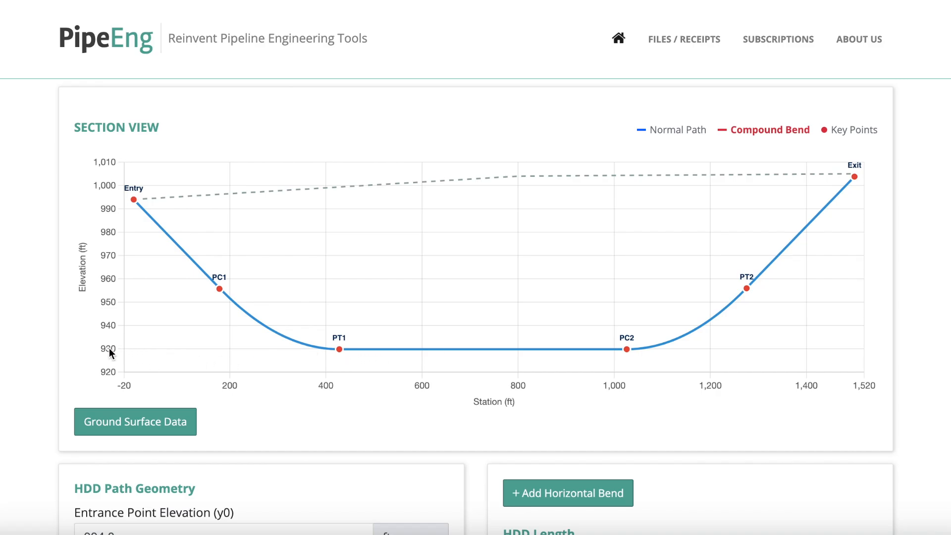
Step: Review the guidance for exit angle, exit radius of curvature, exit point elevation and exit point stationing
scroll(109, 348, "down", 10)
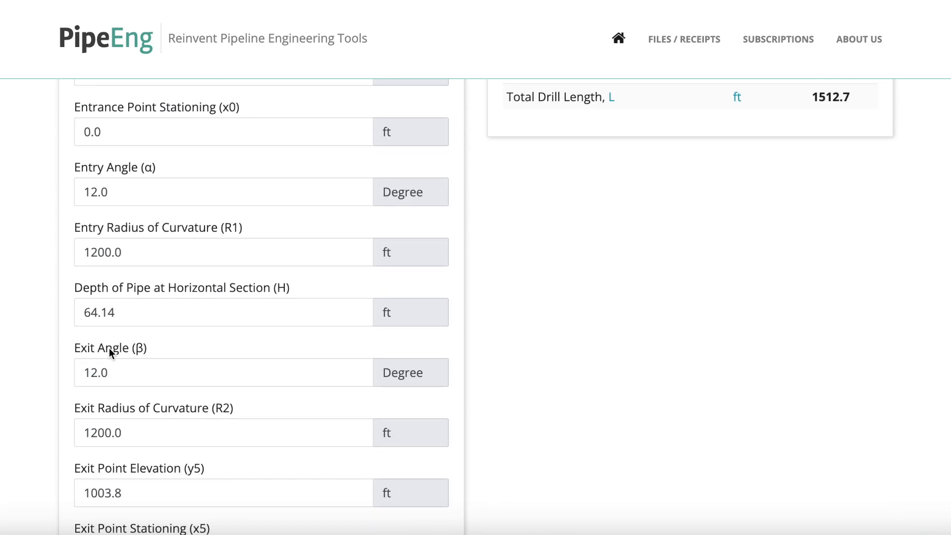
left_click(136, 384)
scroll(136, 383, "down", 2)
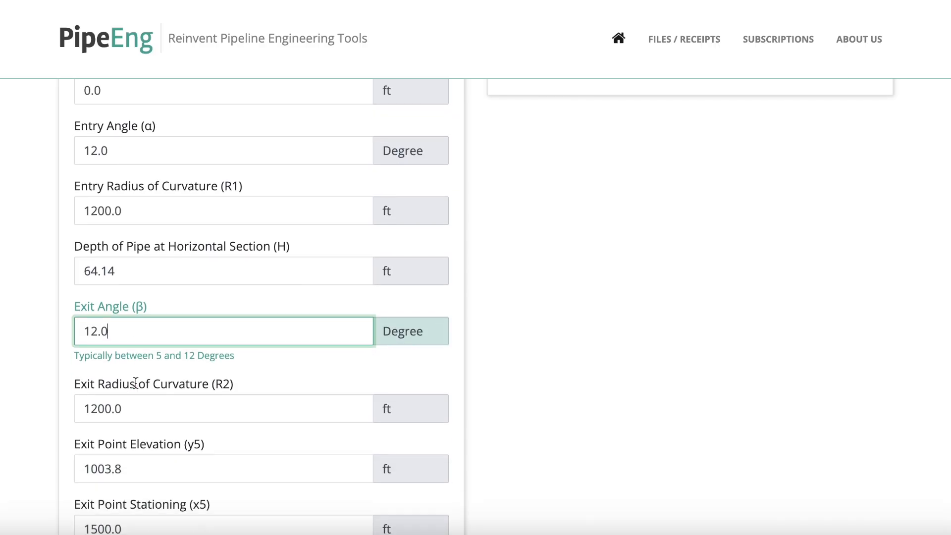
left_click(141, 355)
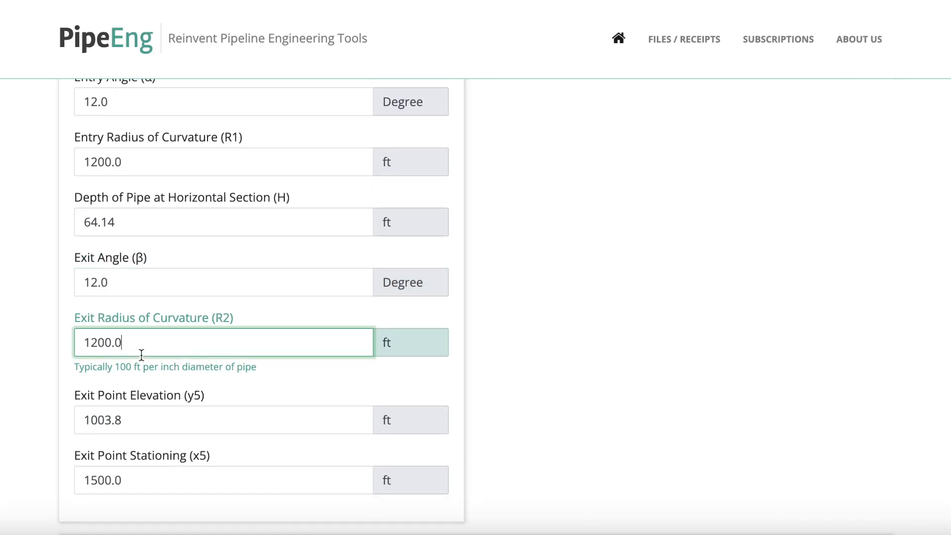
left_click(148, 427)
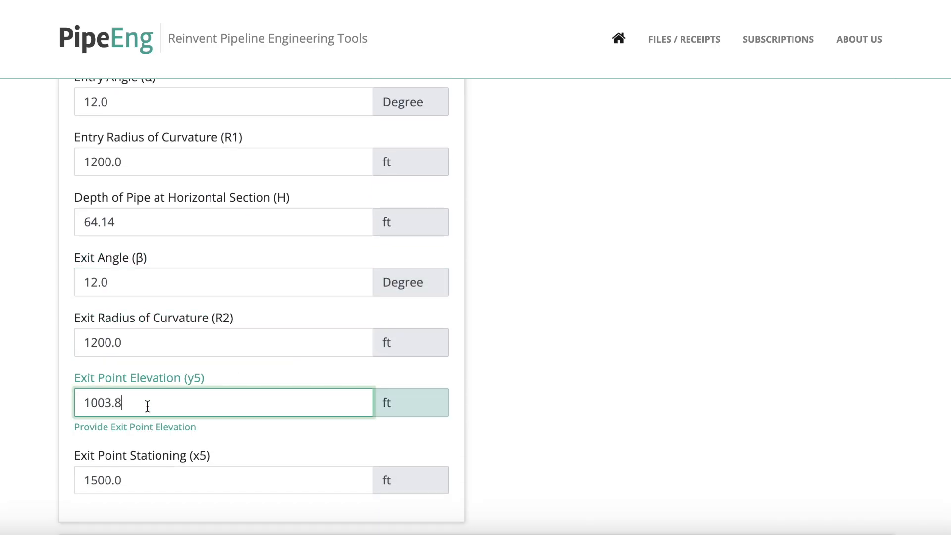
left_click(159, 486)
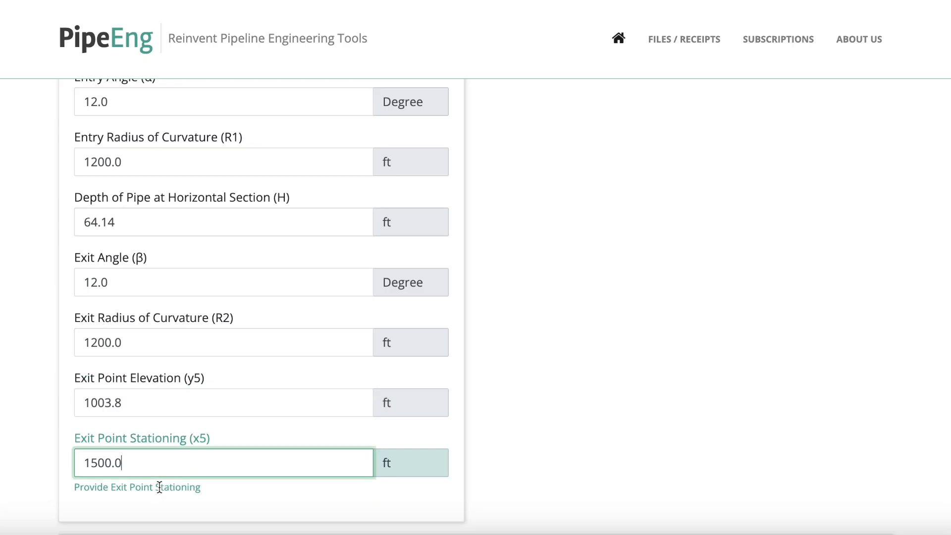
left_click(605, 329)
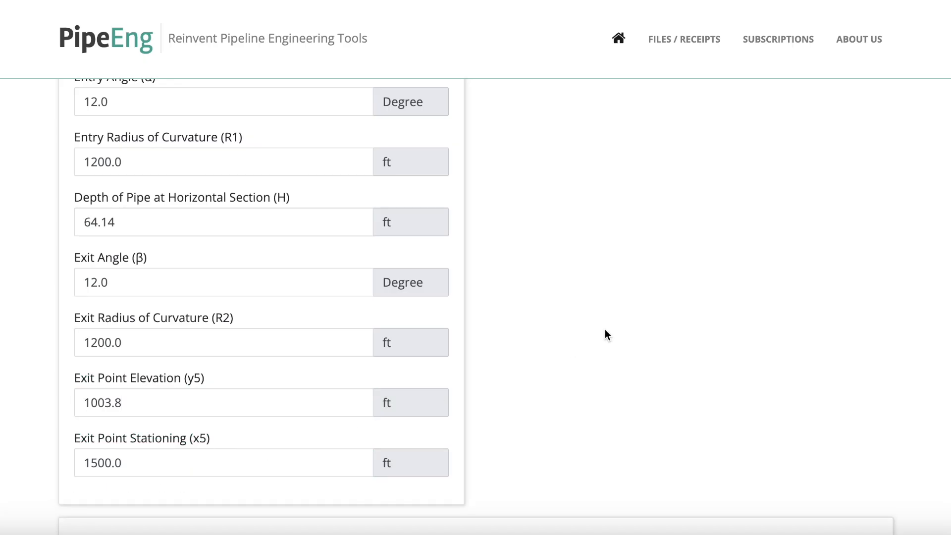
scroll(605, 332, "up", 3)
scroll(131, 289, "up", 3)
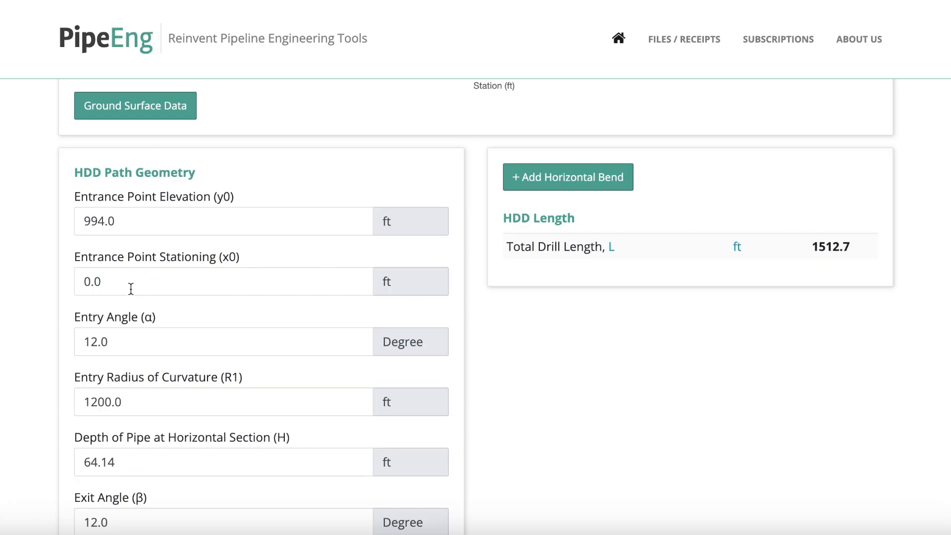
Step: Examine the drill path in the section view together with the HDD path geometry and total drill length
scroll(130, 289, "up", 7)
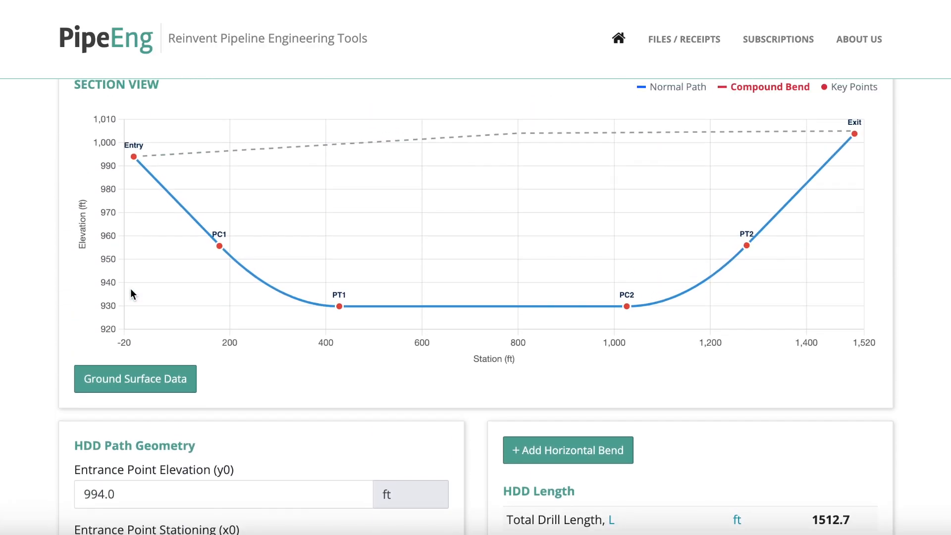
scroll(131, 289, "down", 3)
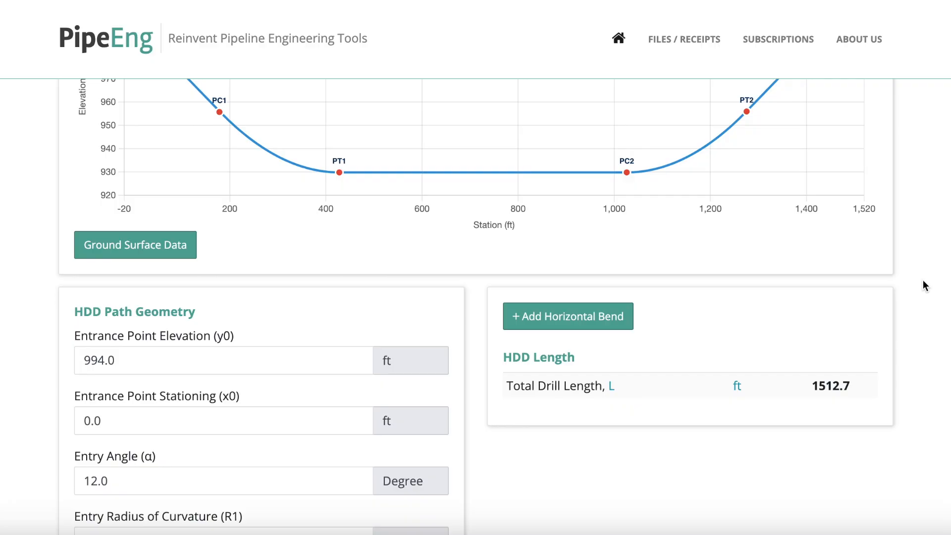
scroll(917, 286, "up", 2)
scroll(917, 286, "up", 1)
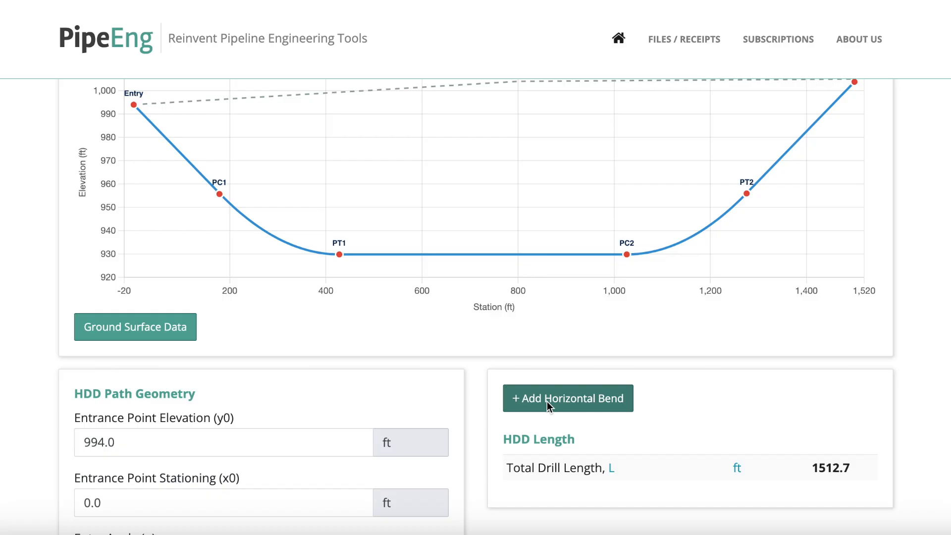
scroll(547, 401, "up", 2)
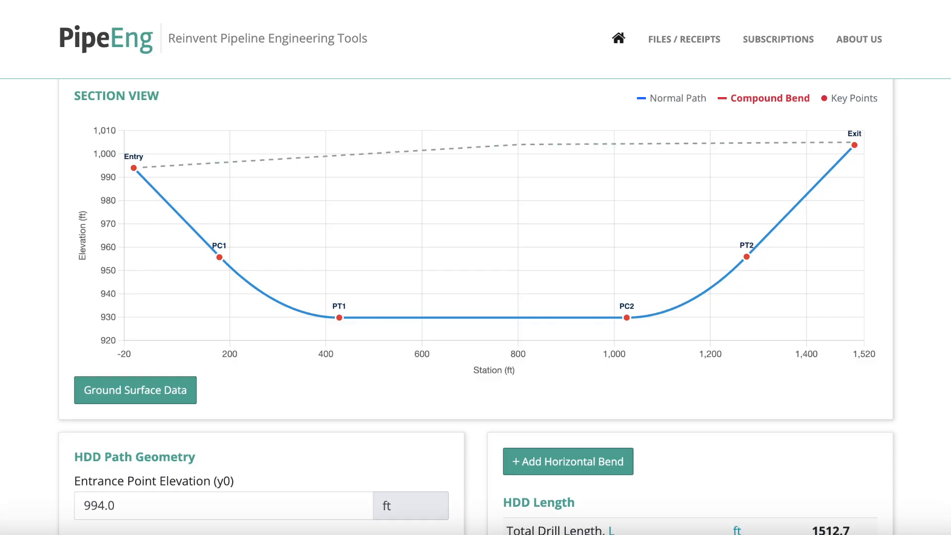
scroll(475, 308, "down", 2)
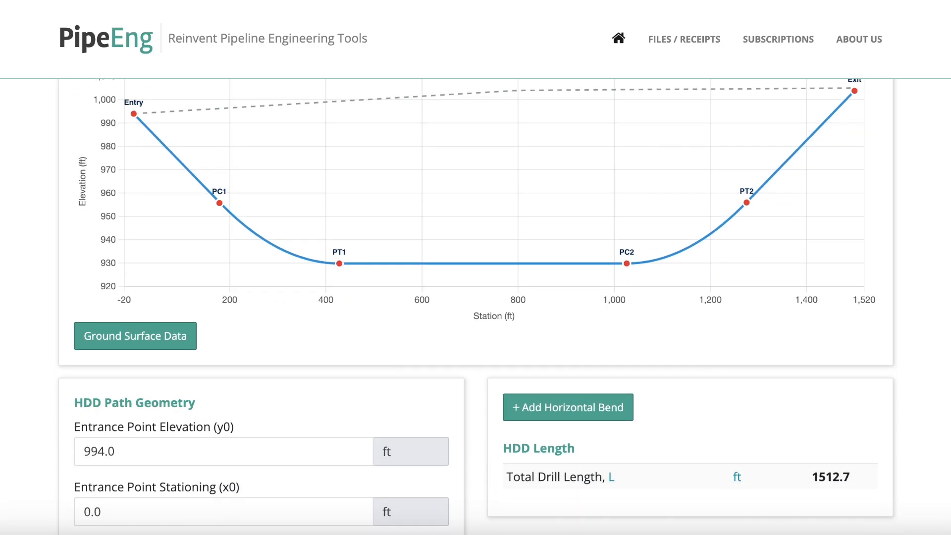
scroll(475, 307, "up", 1)
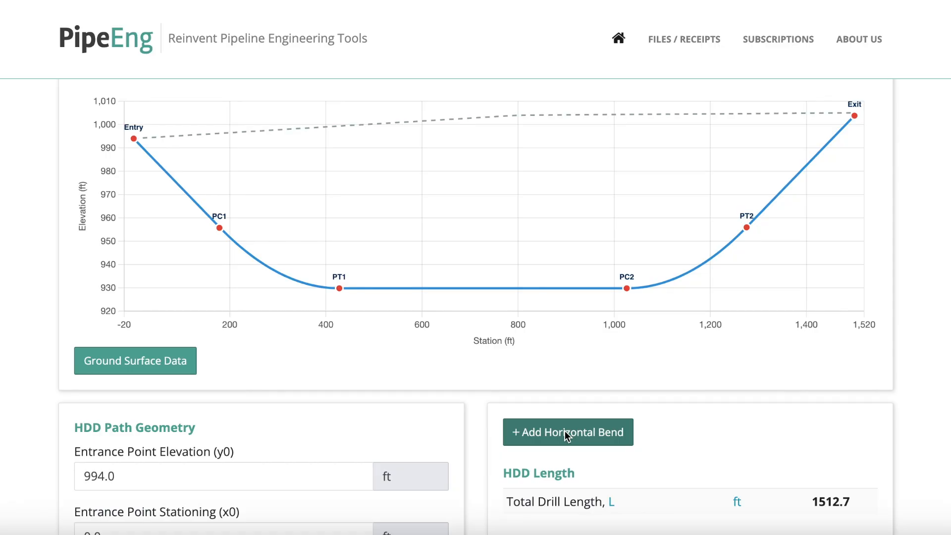
scroll(565, 432, "up", 1)
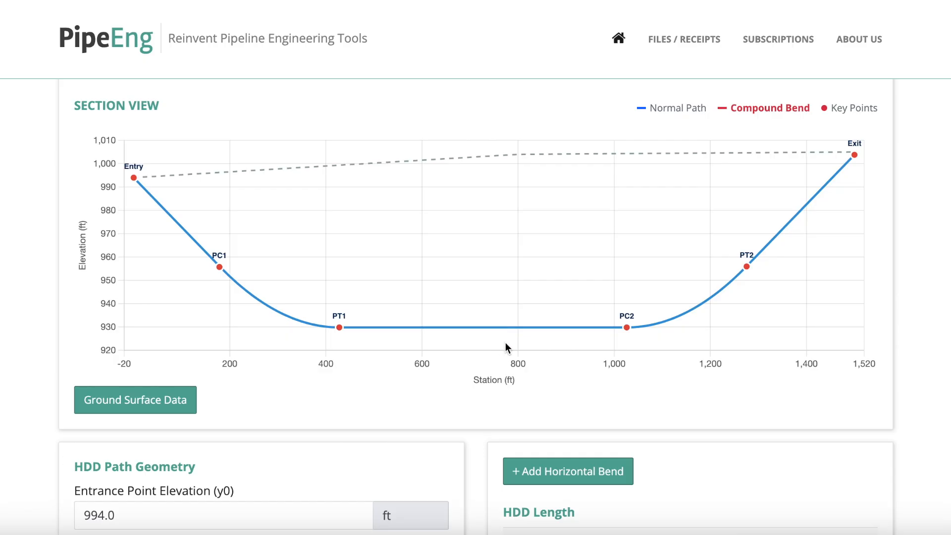
Step: Add a horizontal bend from station 600 ft to 800 ft with a 1400 ft bend radius and Left (Positive Z) direction
left_click(548, 470)
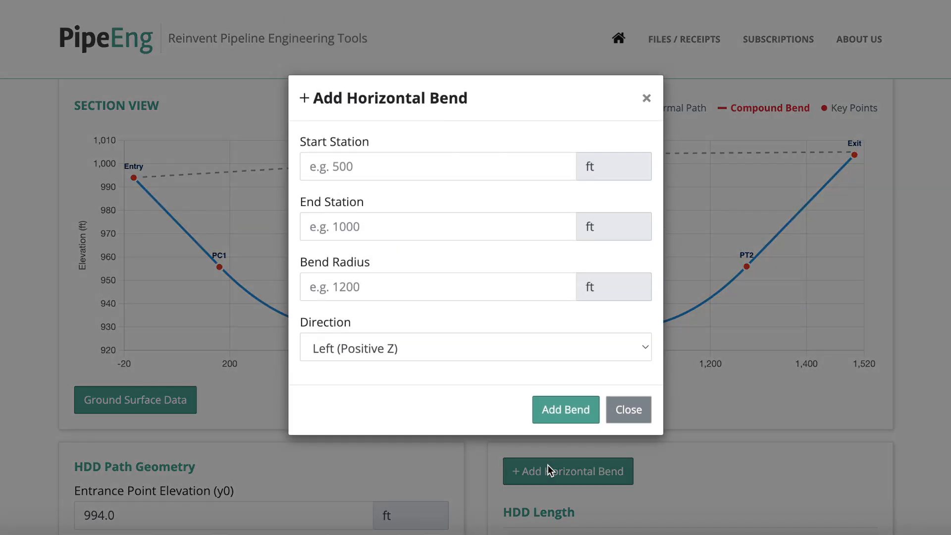
left_click(398, 167)
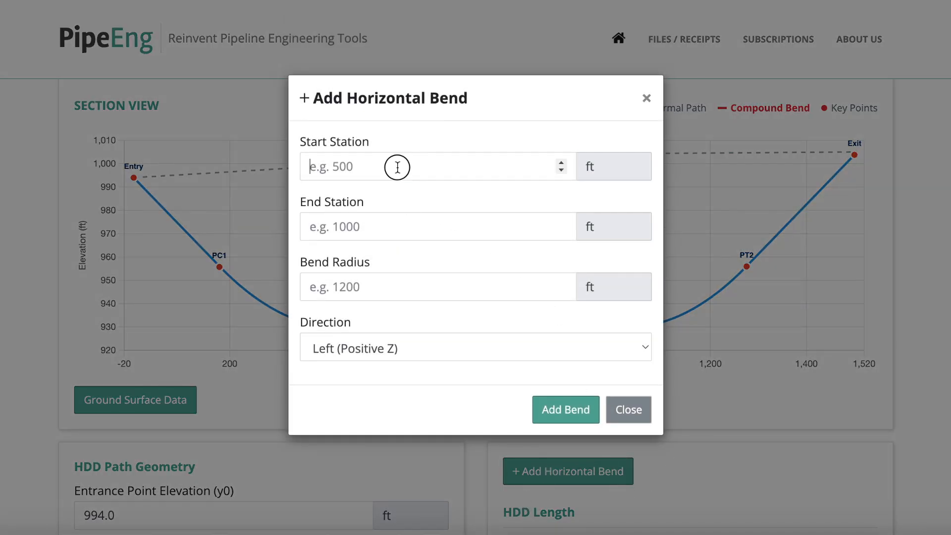
type("600")
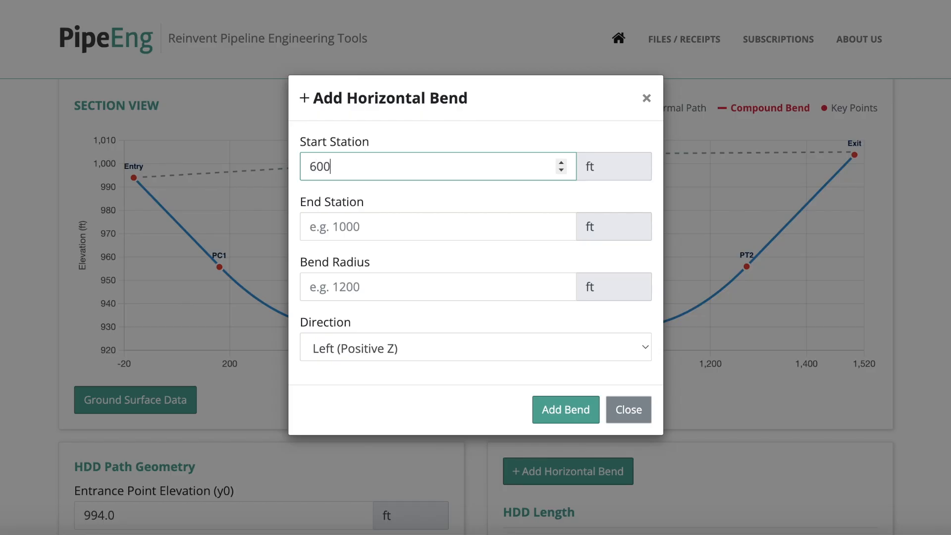
left_click(364, 225)
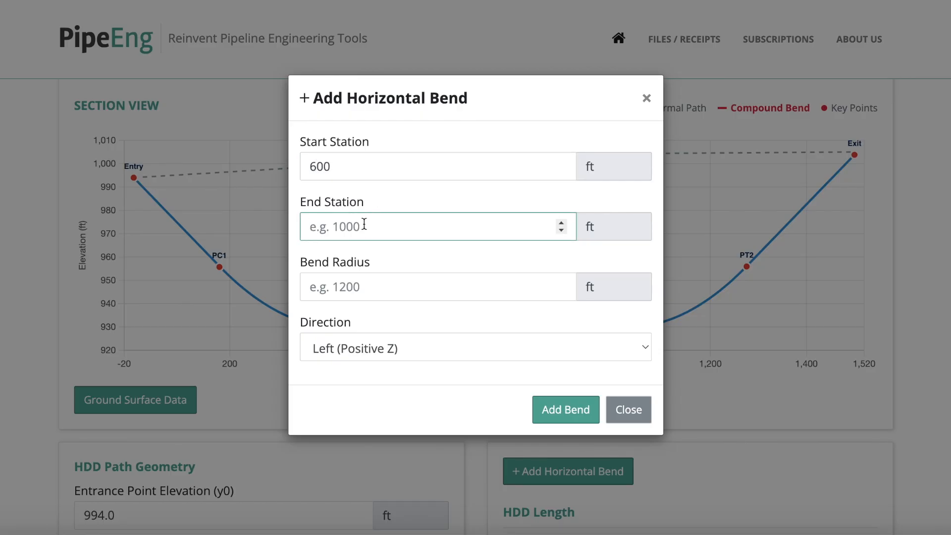
type("800")
left_click(351, 283)
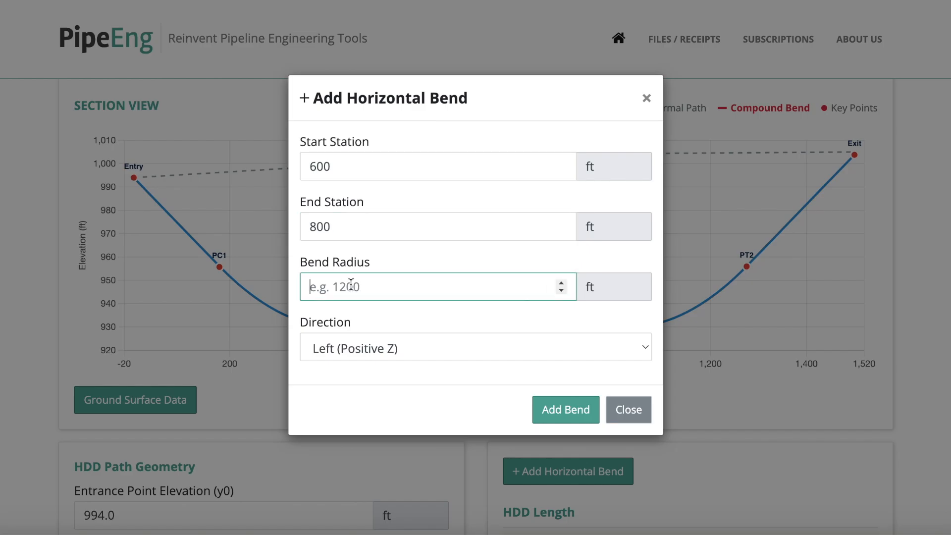
type("1400")
left_click(392, 352)
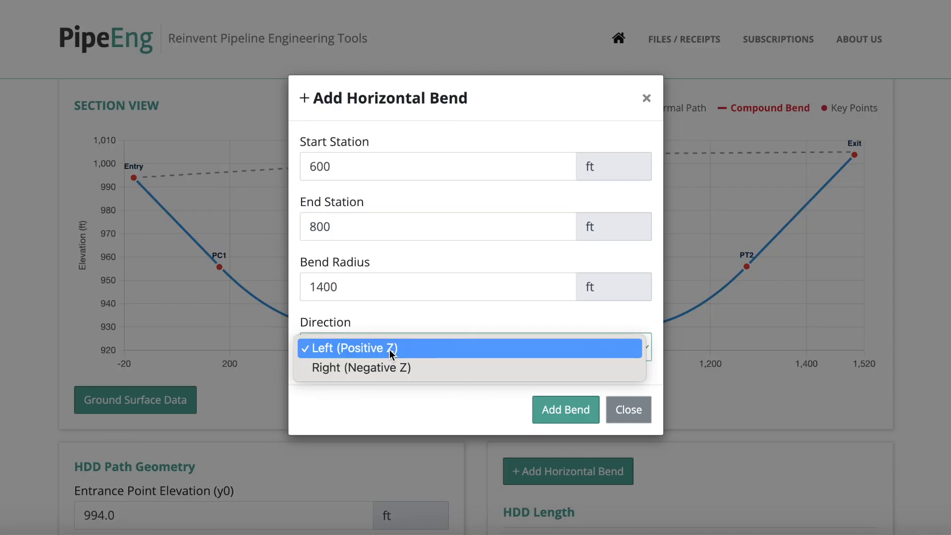
left_click(376, 349)
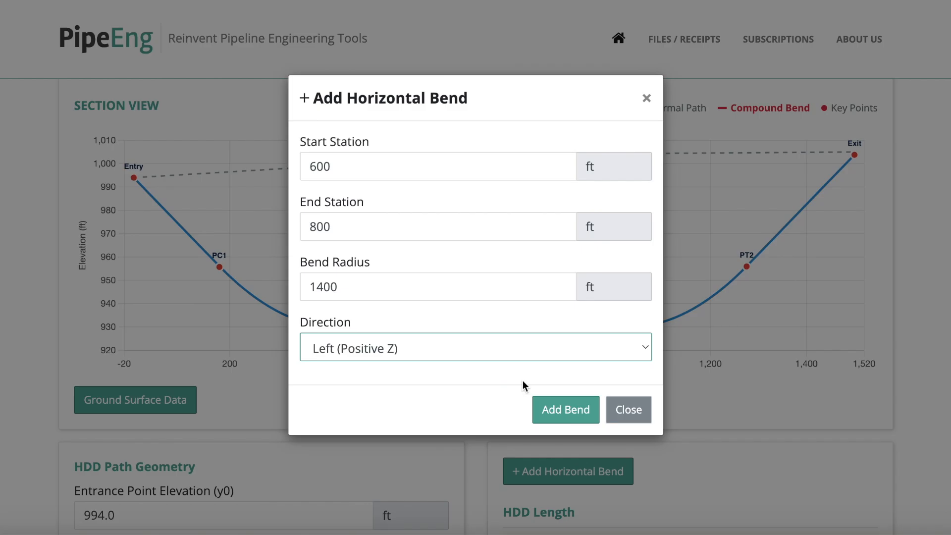
left_click(563, 409)
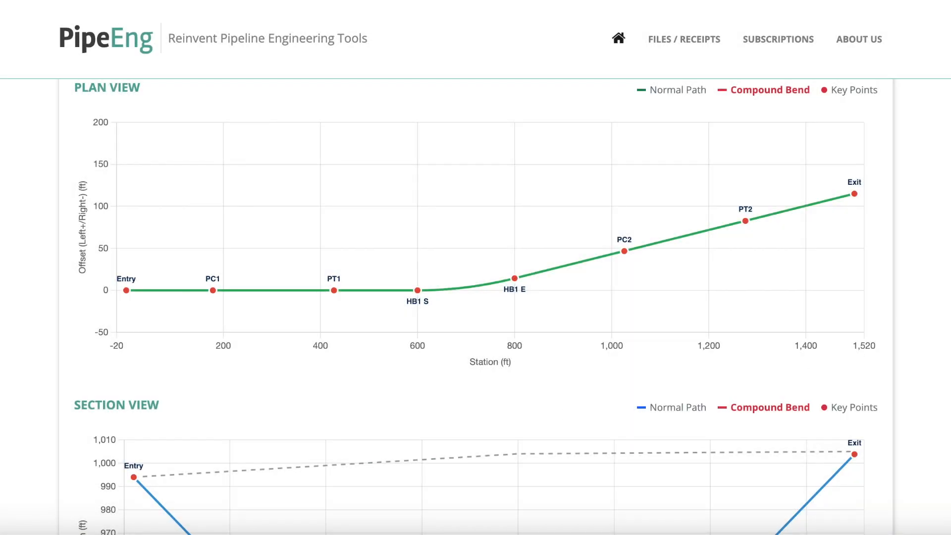
Step: Examine the horizontal bend in the plan and section views, checking its start and end points and the offset direction
scroll(475, 307, "up", 1)
scroll(476, 307, "down", 5)
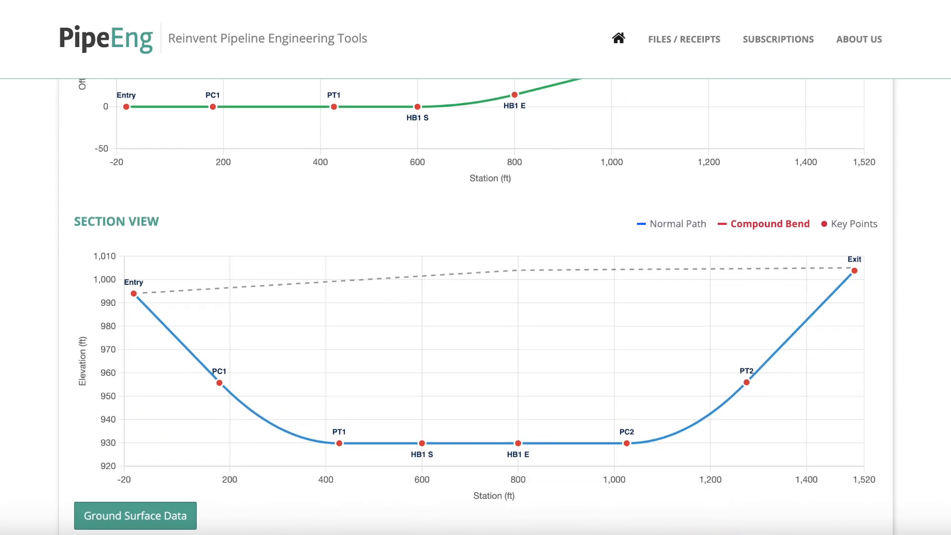
scroll(476, 307, "up", 2)
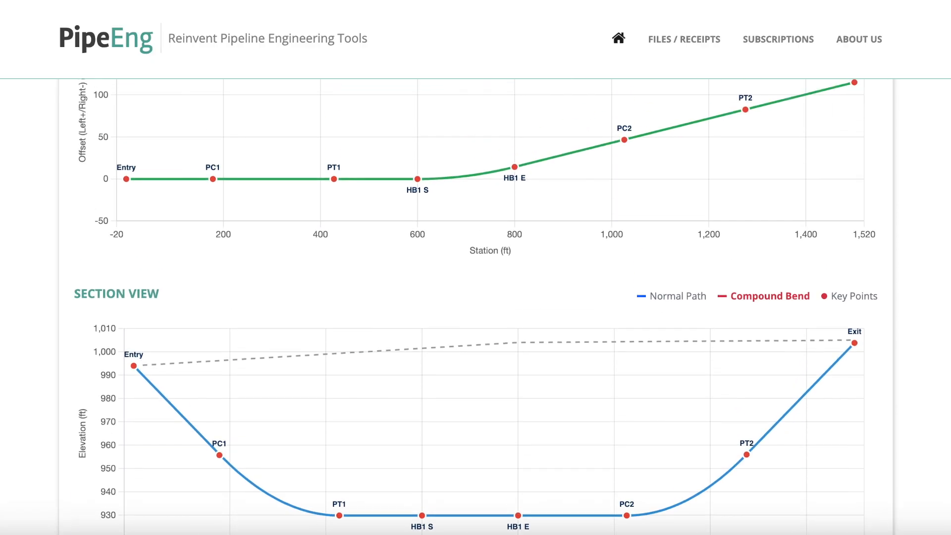
scroll(476, 307, "down", 3)
scroll(476, 307, "up", 7)
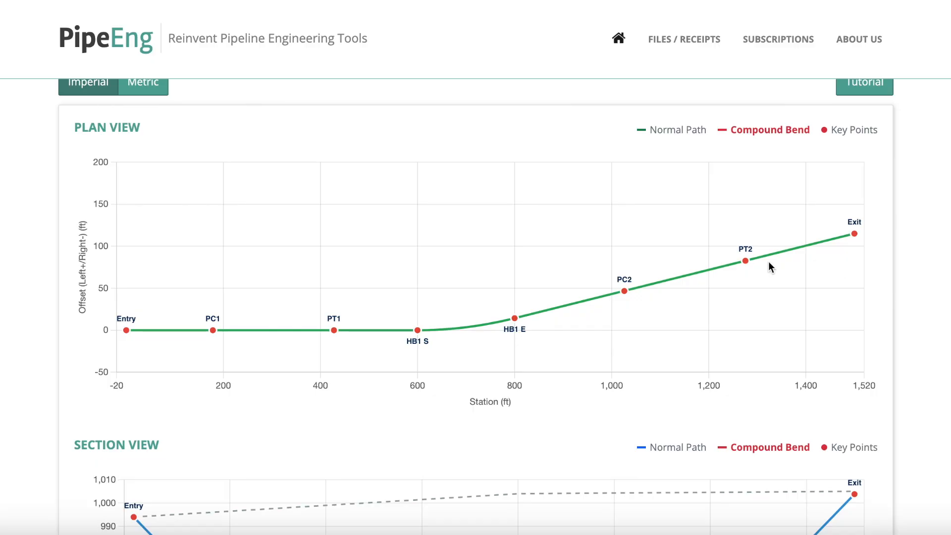
scroll(518, 329, "down", 2)
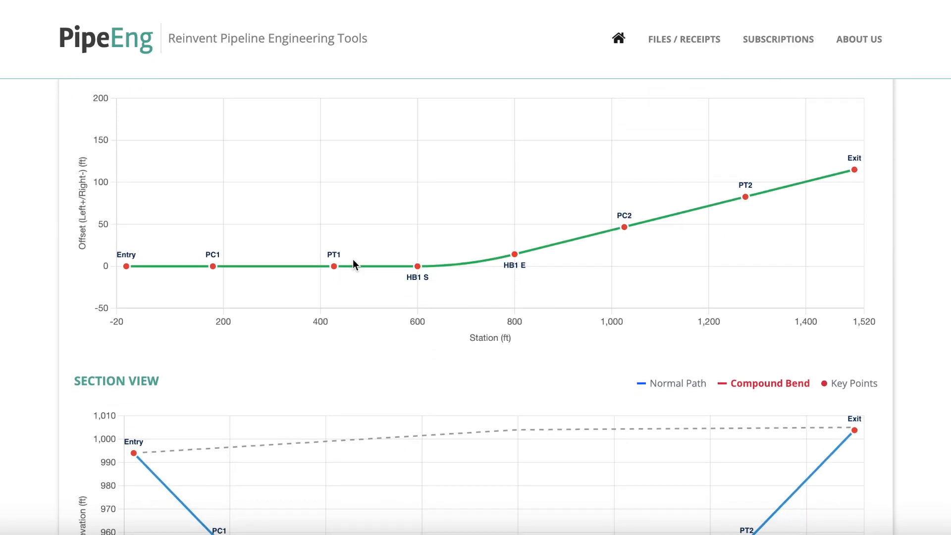
scroll(232, 267, "down", 2)
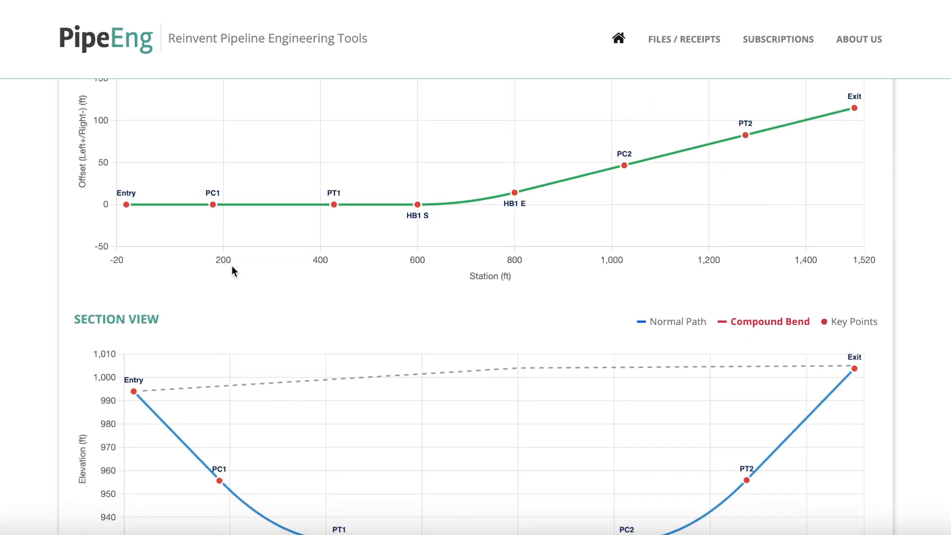
scroll(232, 272, "up", 1)
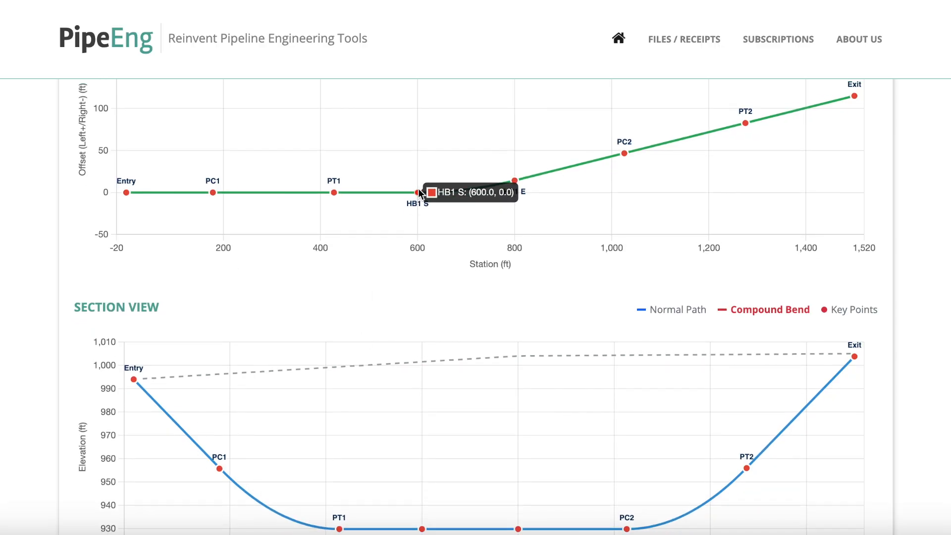
mouse_move(513, 186)
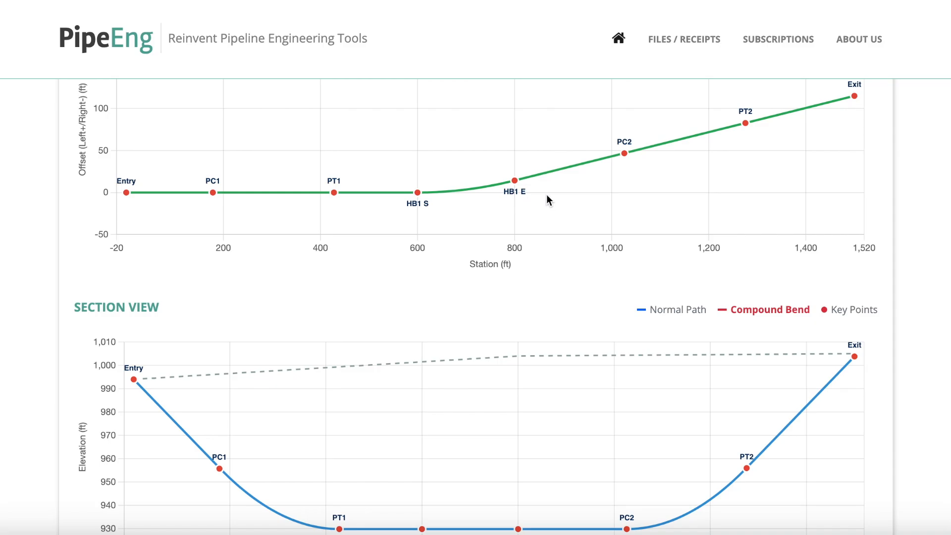
scroll(547, 196, "up", 2)
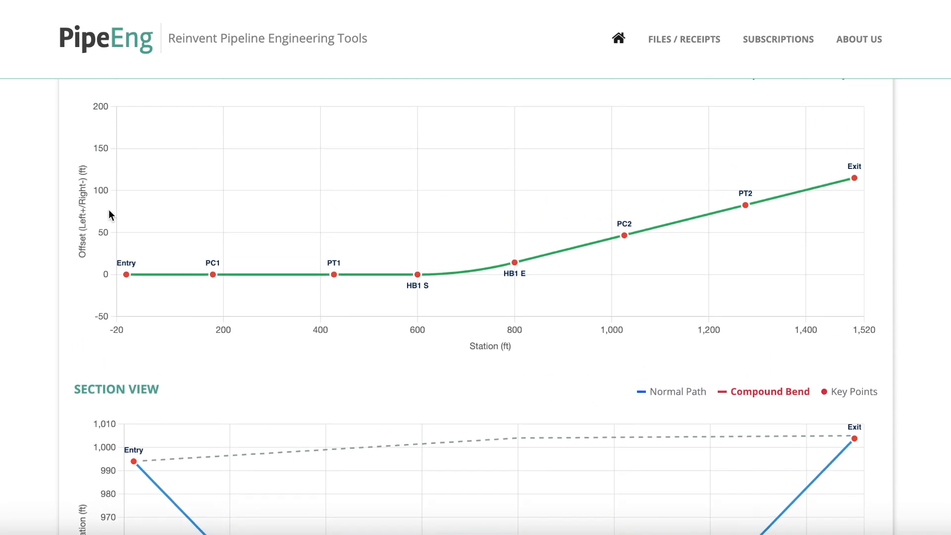
scroll(178, 241, "up", 1)
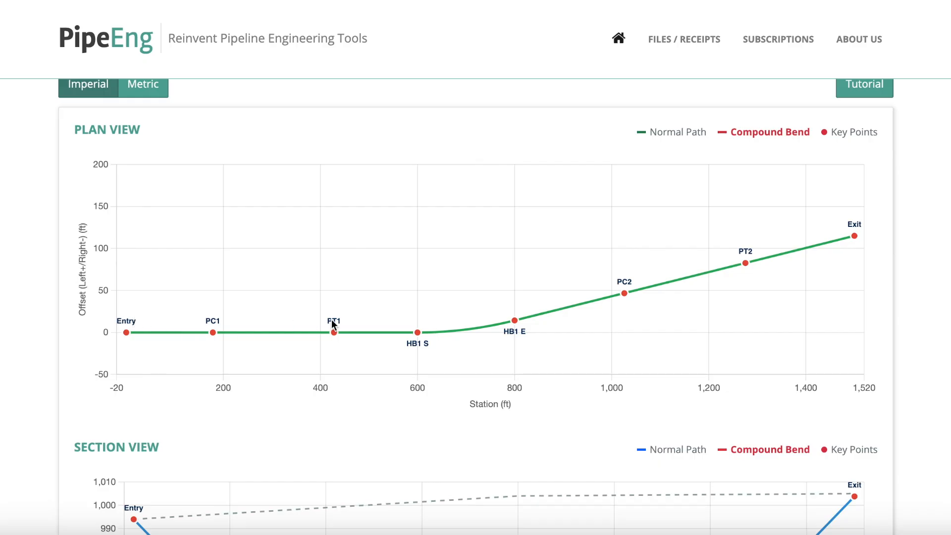
scroll(791, 304, "down", 4)
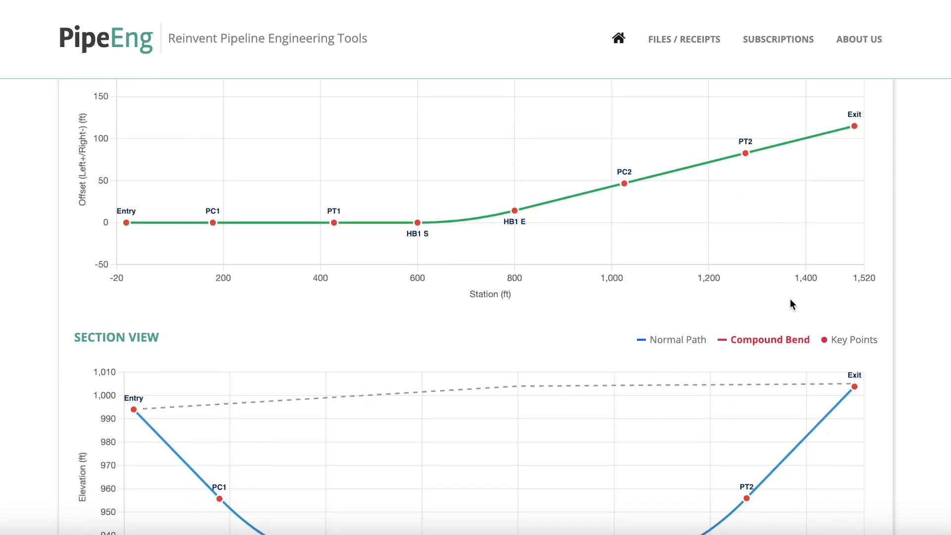
scroll(792, 303, "up", 3)
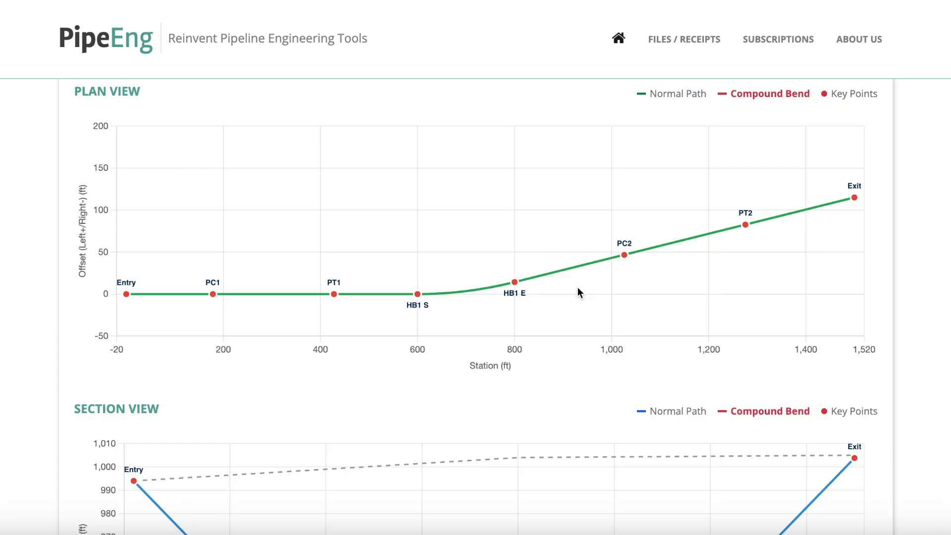
Step: Review the horizontal bend entry, the total drill length and the stations, elevations and section lengths in the Design HDD Profile table
scroll(577, 288, "down", 5)
scroll(578, 287, "down", 5)
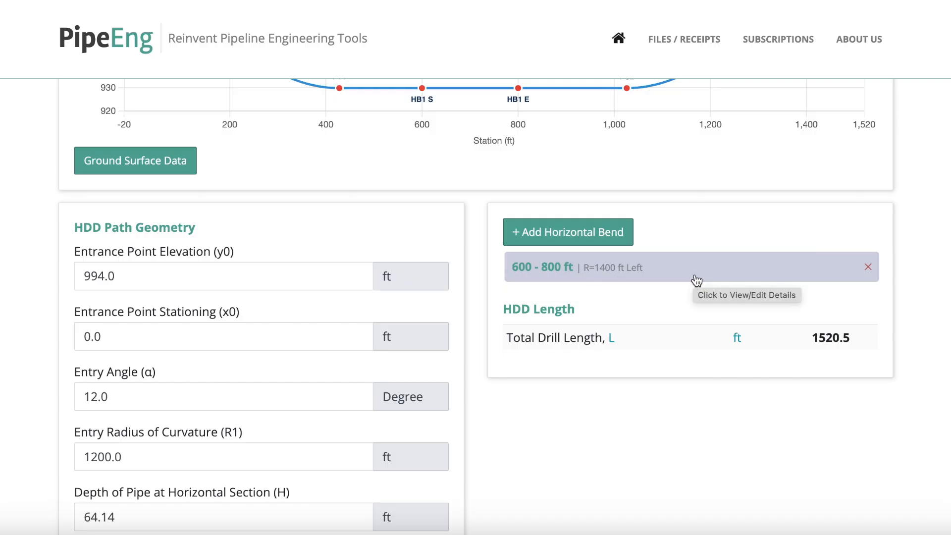
scroll(696, 278, "down", 10)
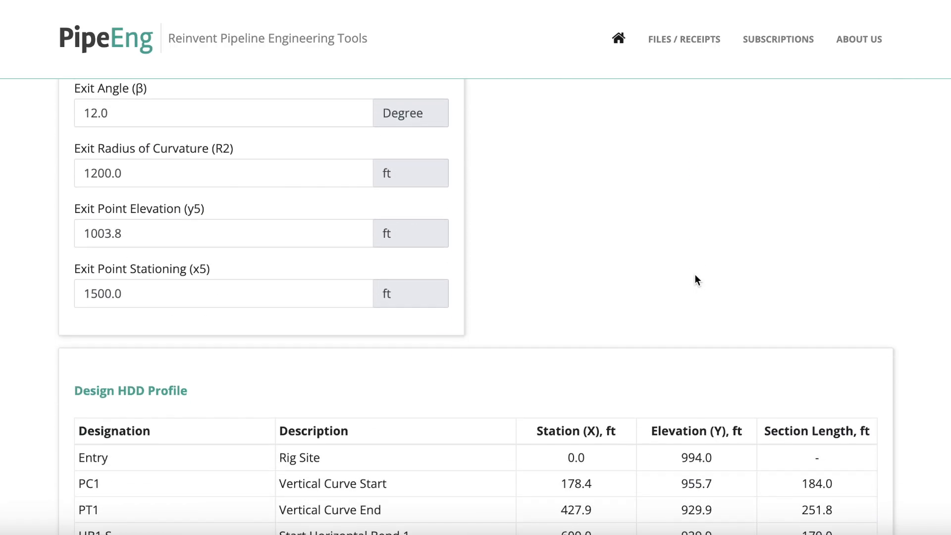
scroll(696, 280, "down", 5)
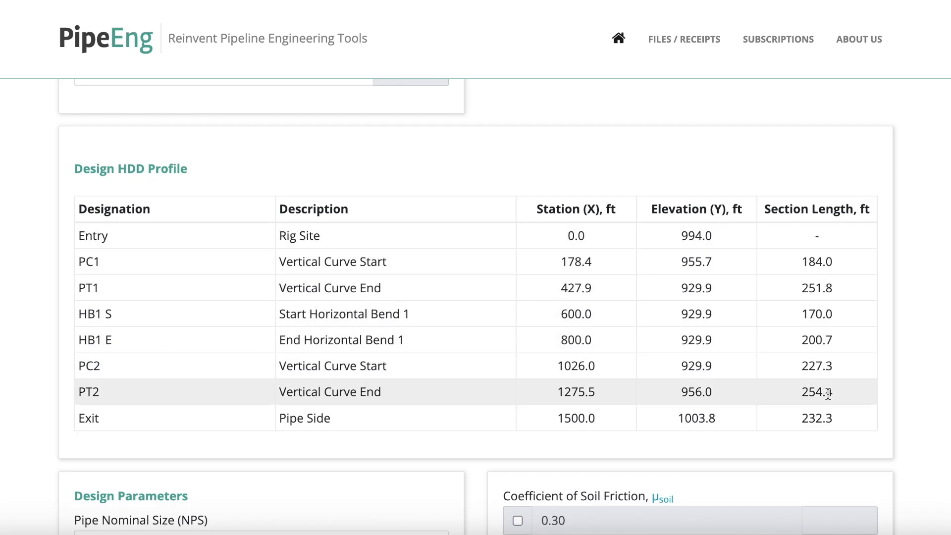
scroll(828, 394, "up", 10)
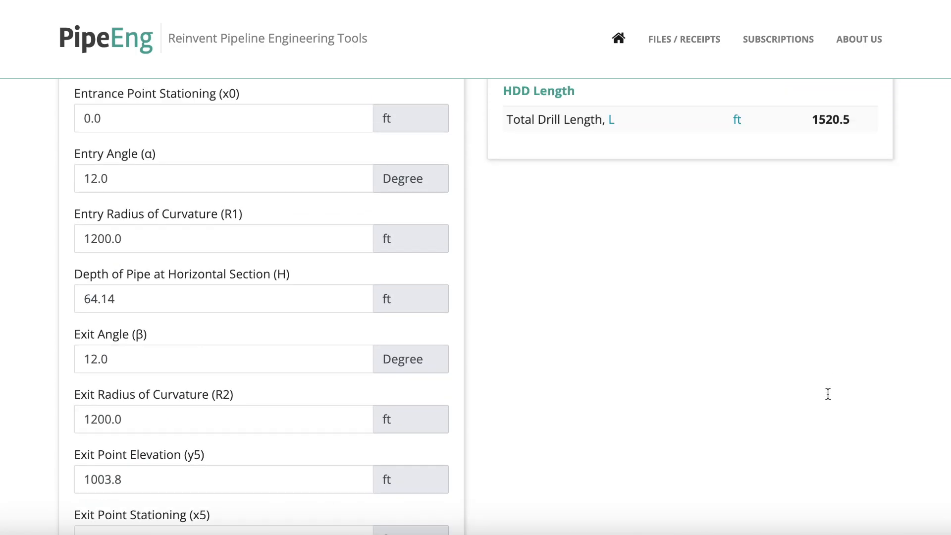
scroll(818, 287, "down", 10)
scroll(819, 287, "down", 12)
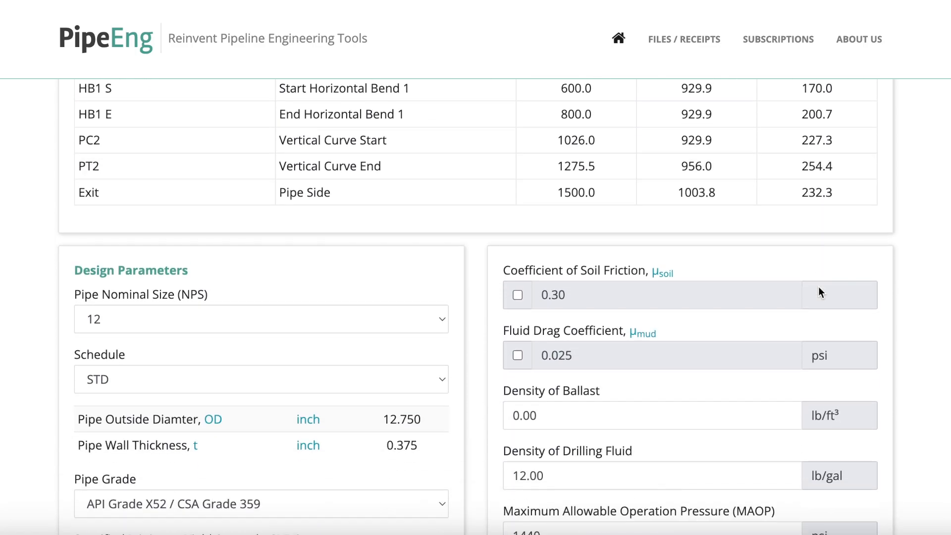
Step: Review the Analysis of Pullback Loads table for each path section, from measured length down to total pulling load
scroll(819, 286, "down", 3)
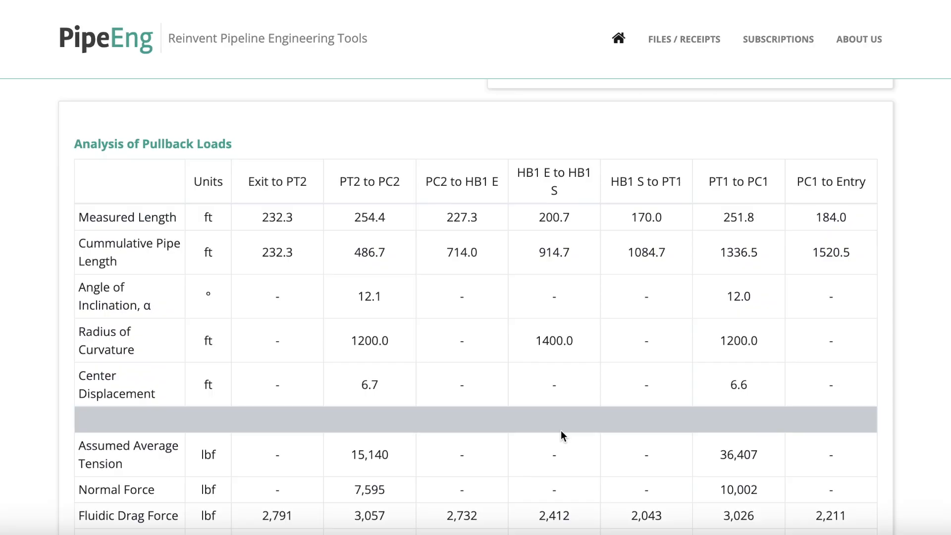
scroll(562, 433, "down", 3)
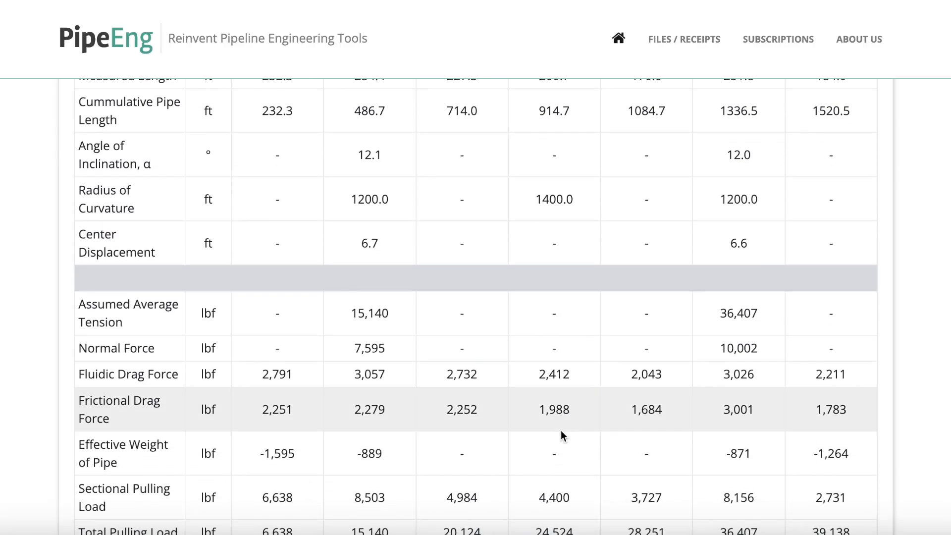
scroll(560, 430, "down", 2)
scroll(561, 436, "up", 2)
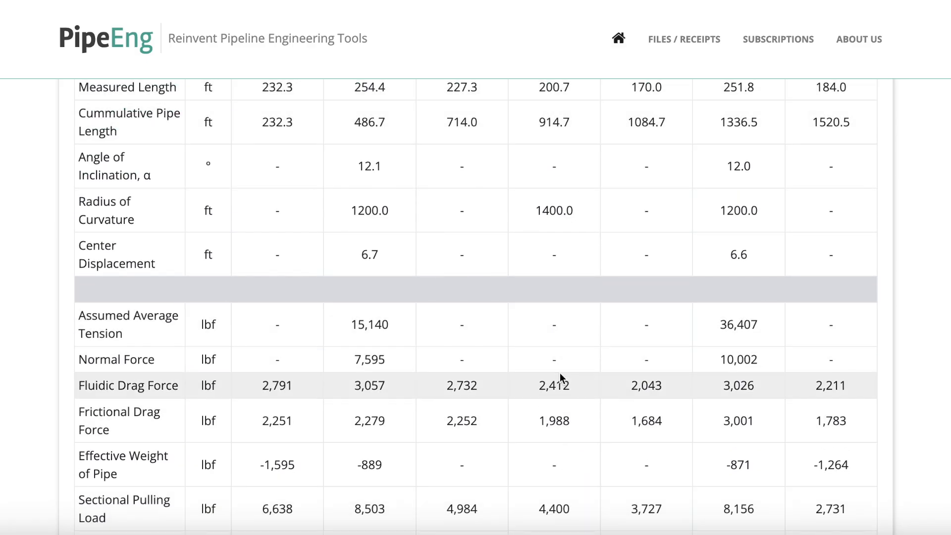
scroll(561, 375, "down", 2)
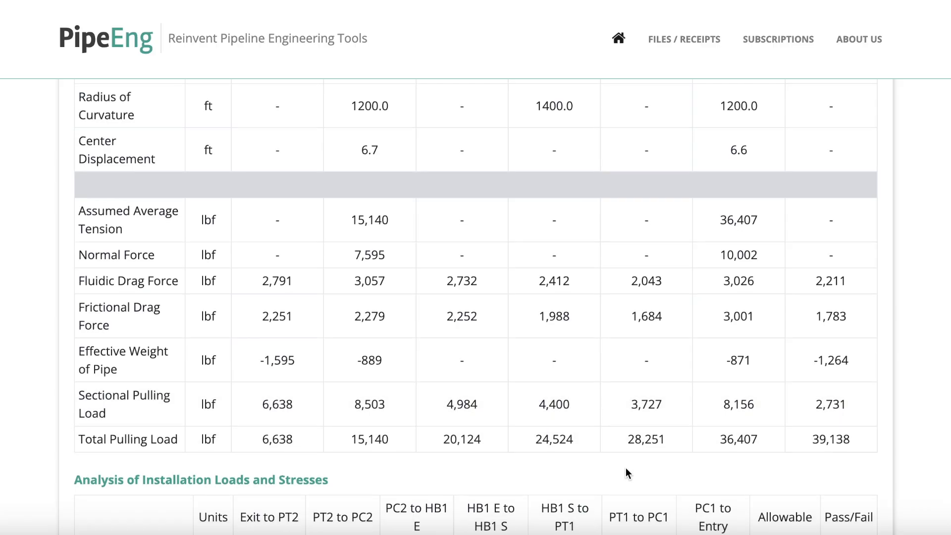
Step: Review the Analysis of Installation Loads and Stresses table, comparing each section's stresses and unity checks with the allowable values
scroll(625, 468, "down", 5)
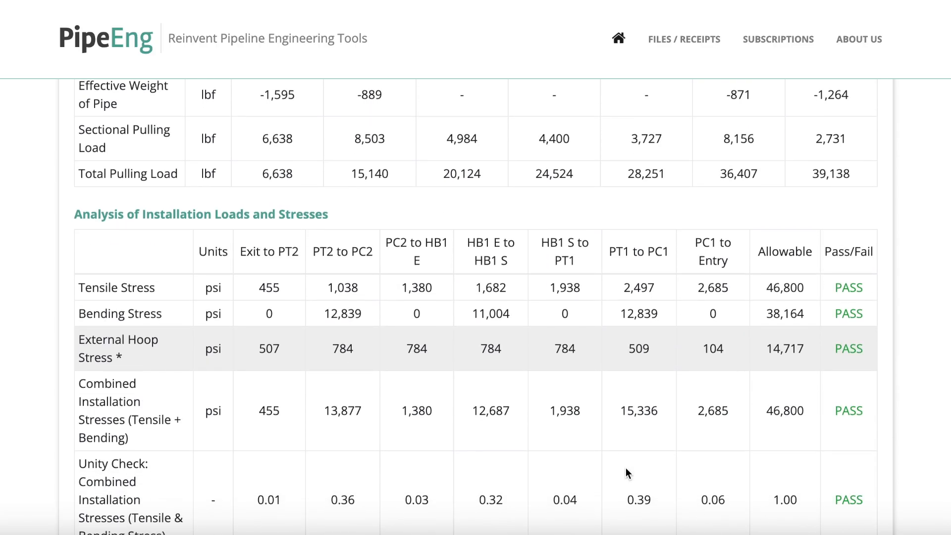
scroll(626, 471, "down", 2)
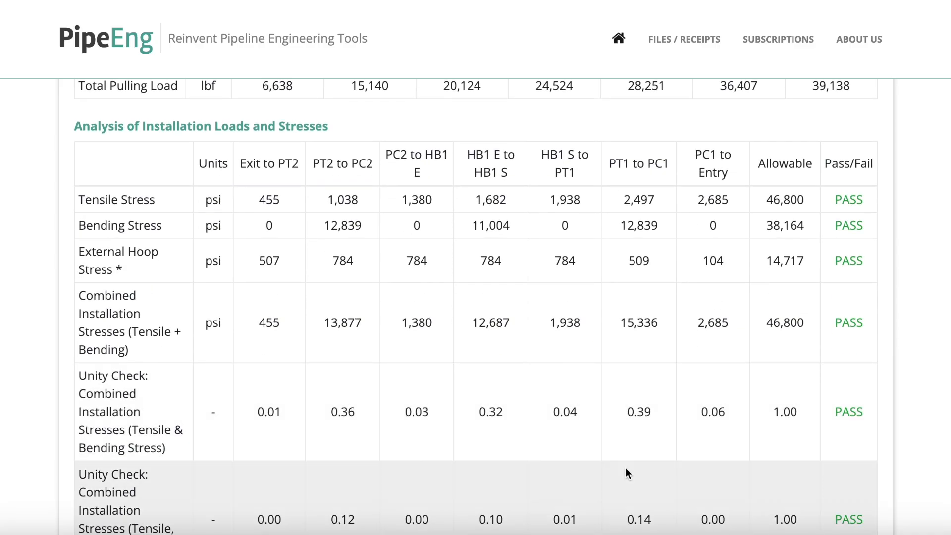
scroll(625, 474, "down", 1)
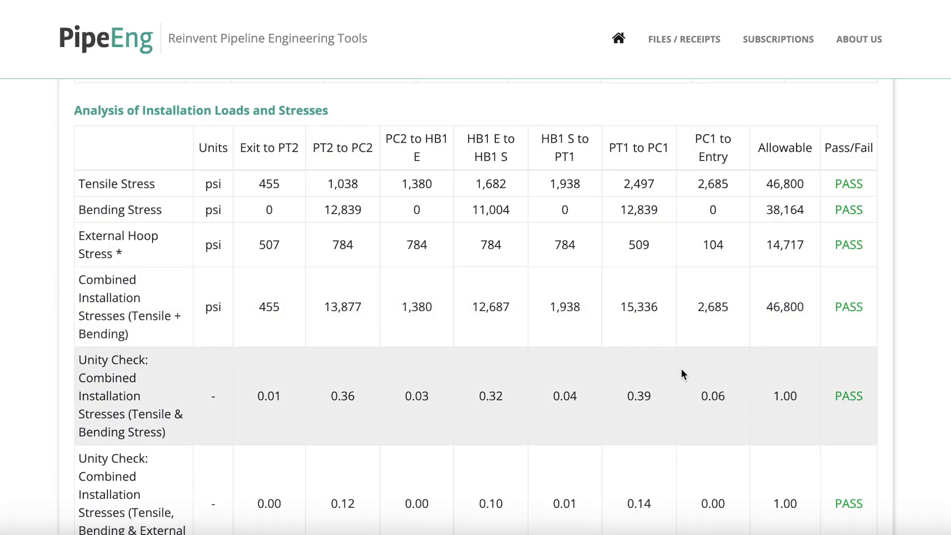
scroll(682, 370, "down", 1)
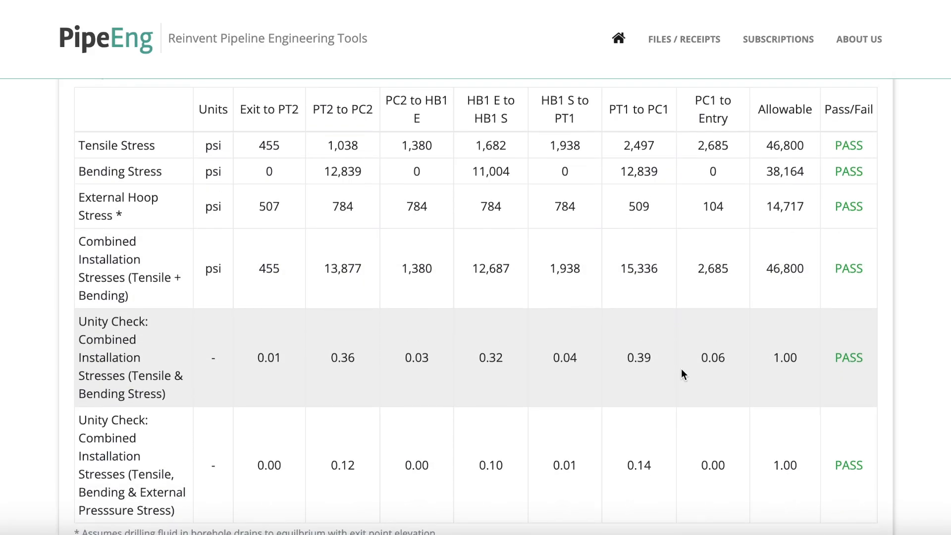
Step: Review the Analysis of Operational Stresses table, including the minimum radius of curvature, SMYS percentages and pass/fail results
scroll(682, 375, "down", 8)
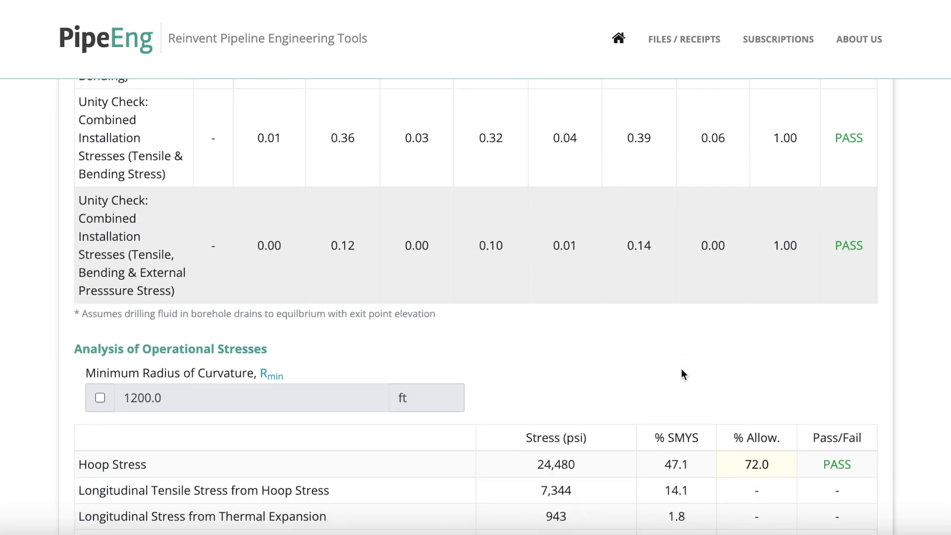
scroll(682, 369, "down", 2)
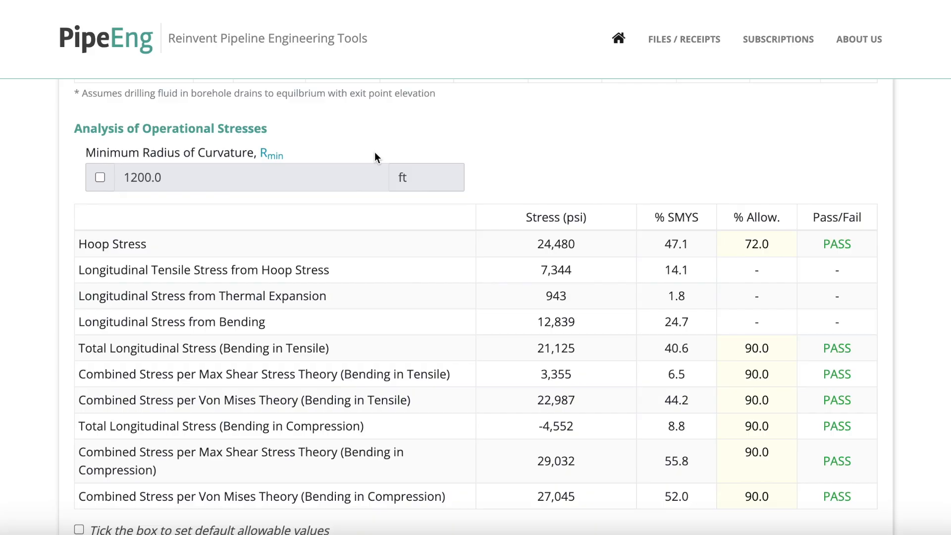
scroll(523, 281, "down", 1)
scroll(525, 285, "up", 1)
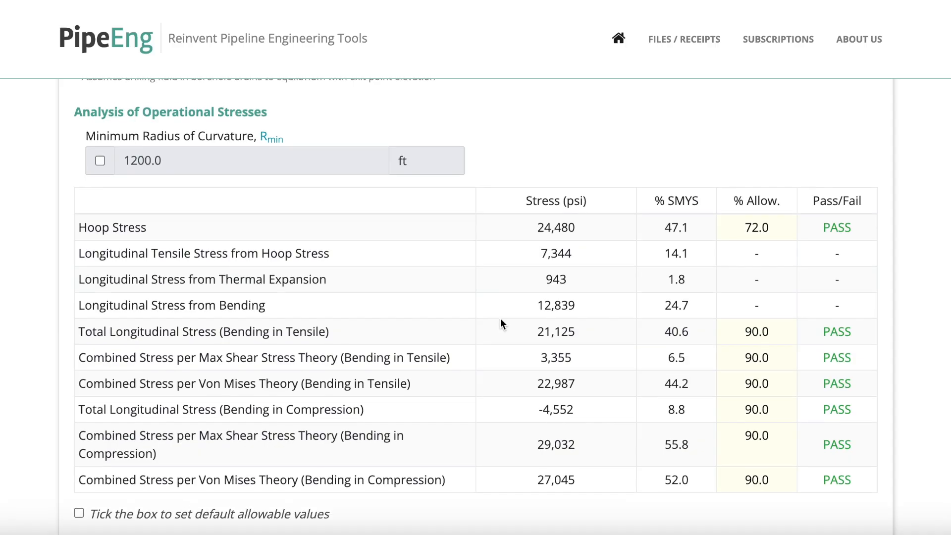
Step: Examine the drill path in the plan and section views, focusing on the entry vertical curve between PC1 and PT1
scroll(501, 319, "up", 20)
scroll(501, 320, "up", 15)
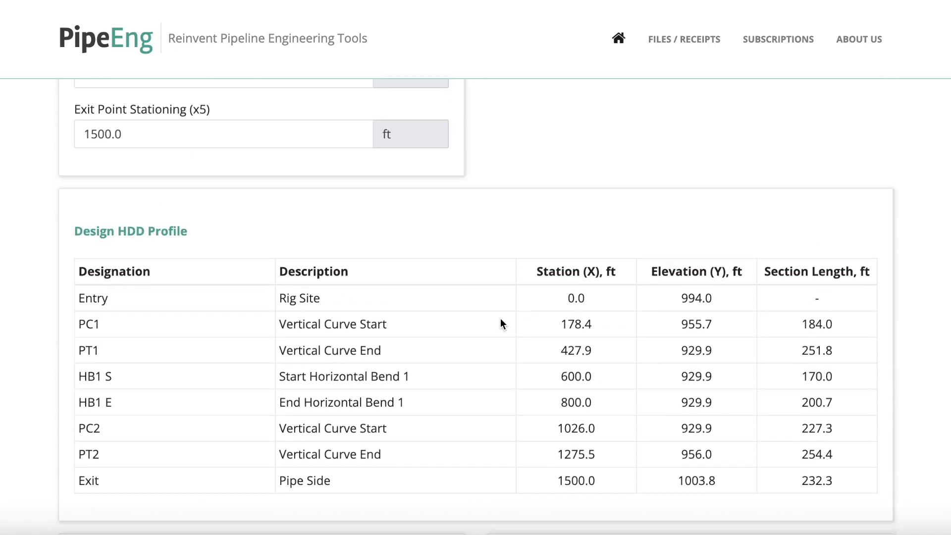
scroll(500, 320, "up", 10)
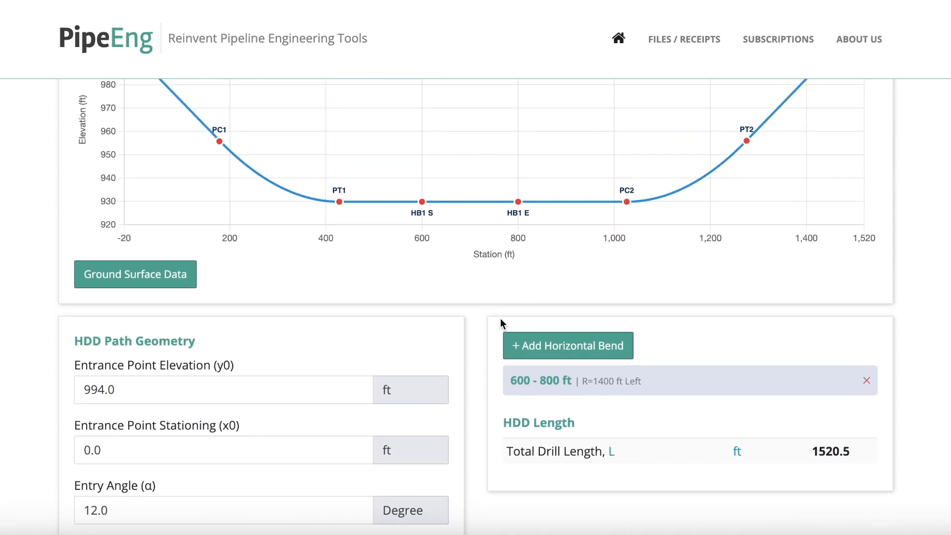
scroll(501, 319, "down", 3)
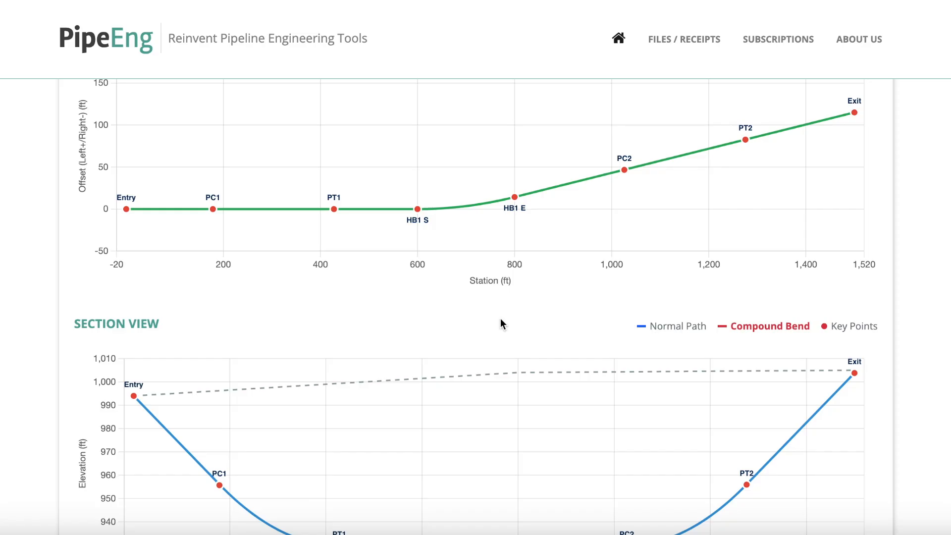
scroll(501, 323, "down", 4)
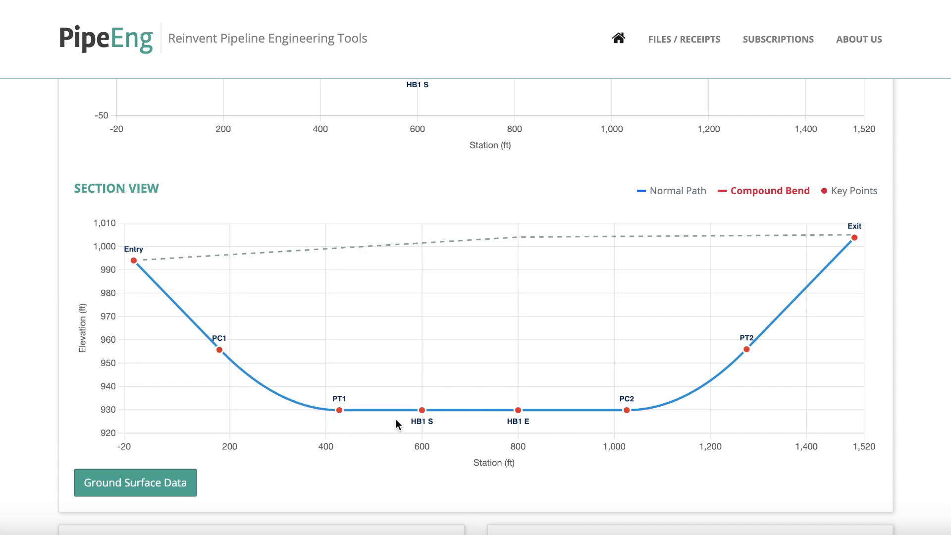
scroll(367, 401, "down", 3)
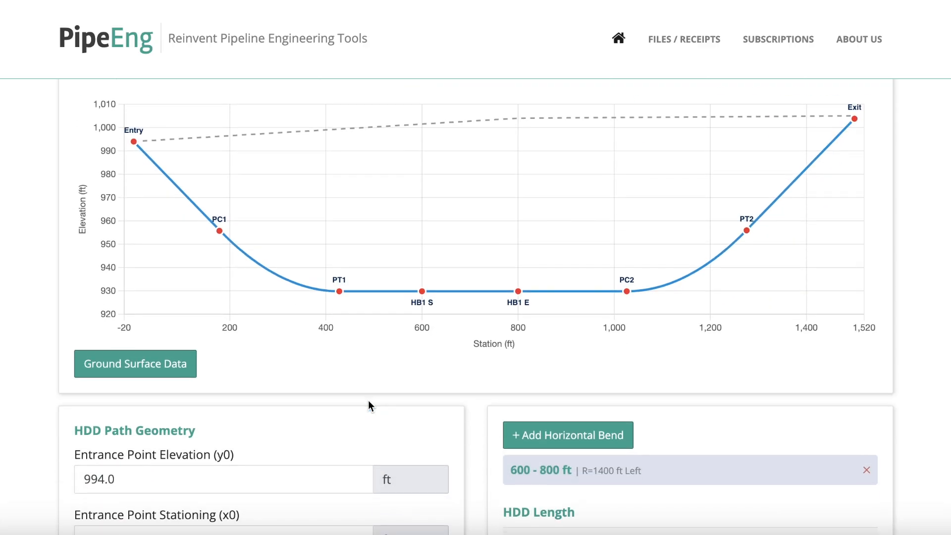
mouse_move(258, 237)
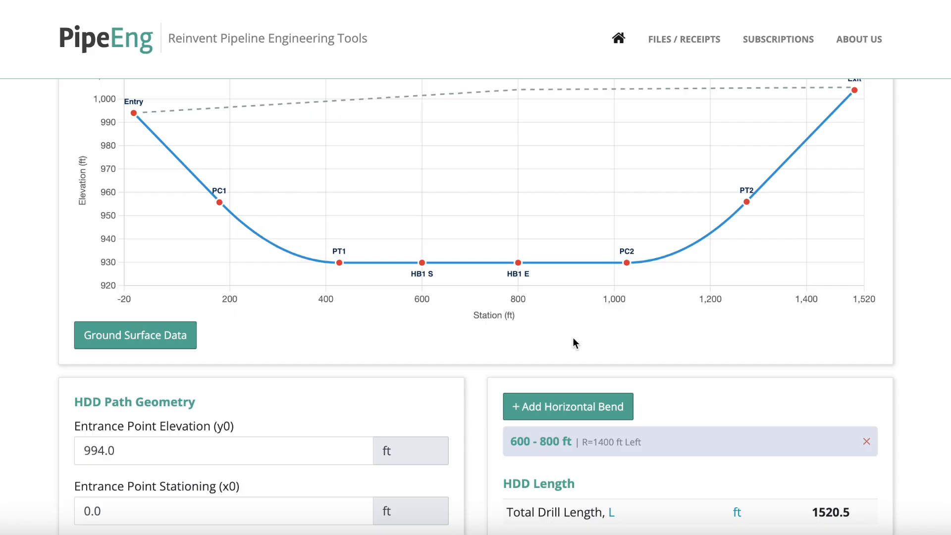
Step: Add a second horizontal bend from station 200 ft to 300 ft with a 2000 ft bend radius and Right (Negative Z) direction
scroll(580, 346, "down", 1)
left_click(568, 381)
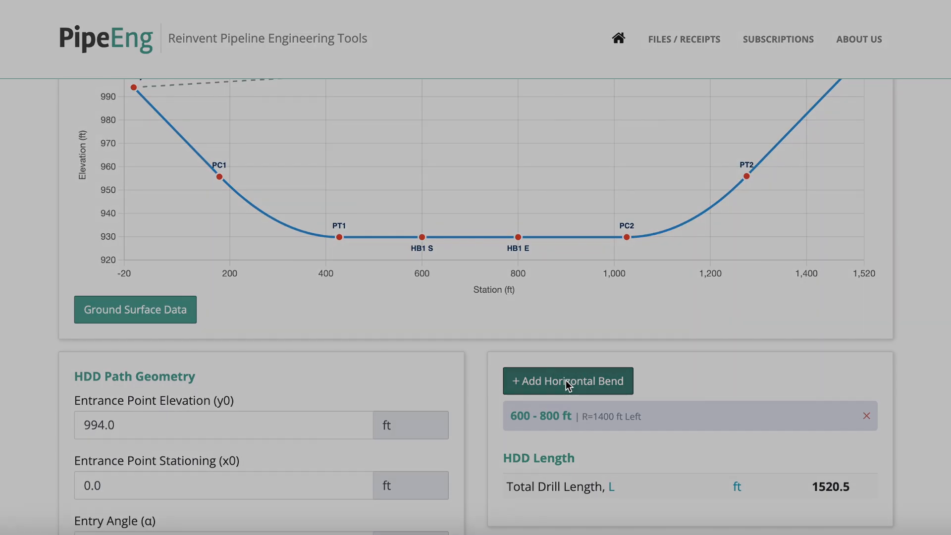
left_click(399, 166)
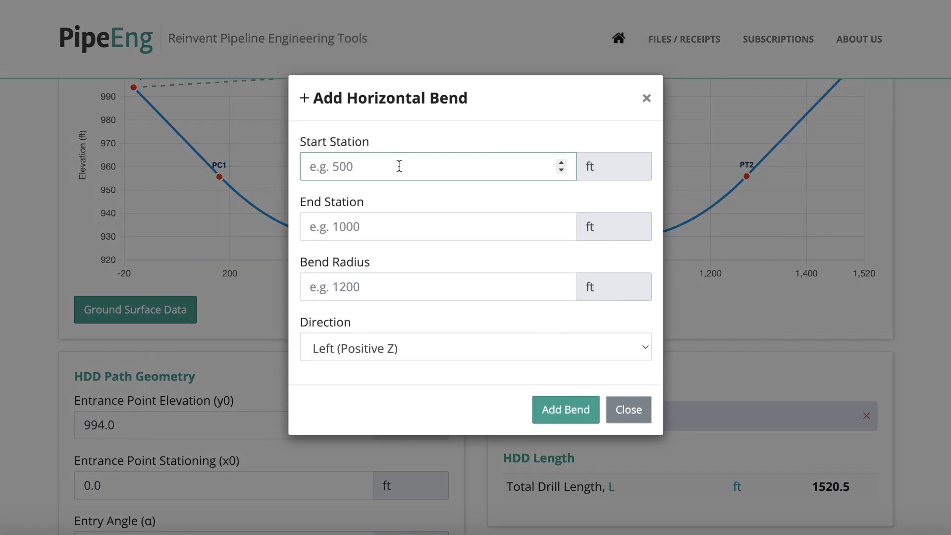
type("200")
left_click(385, 220)
type("300")
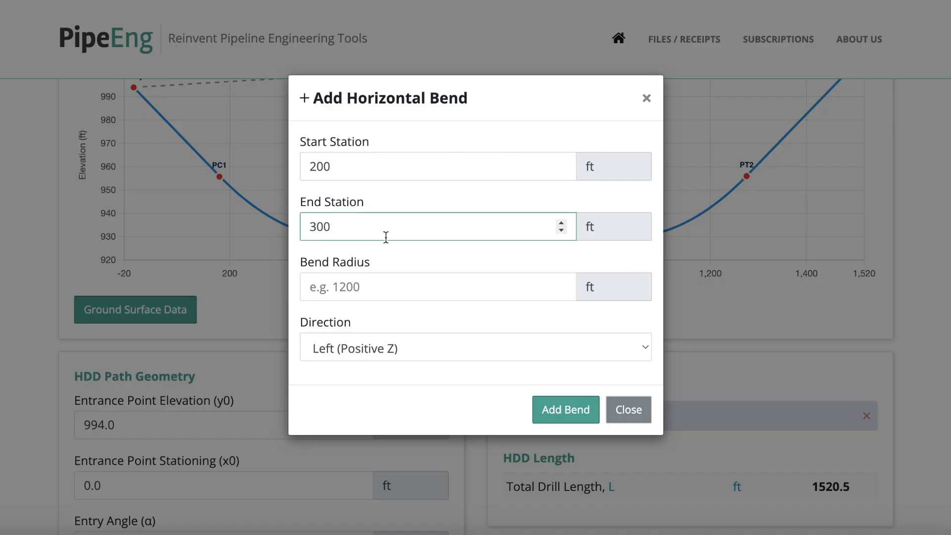
left_click(385, 280)
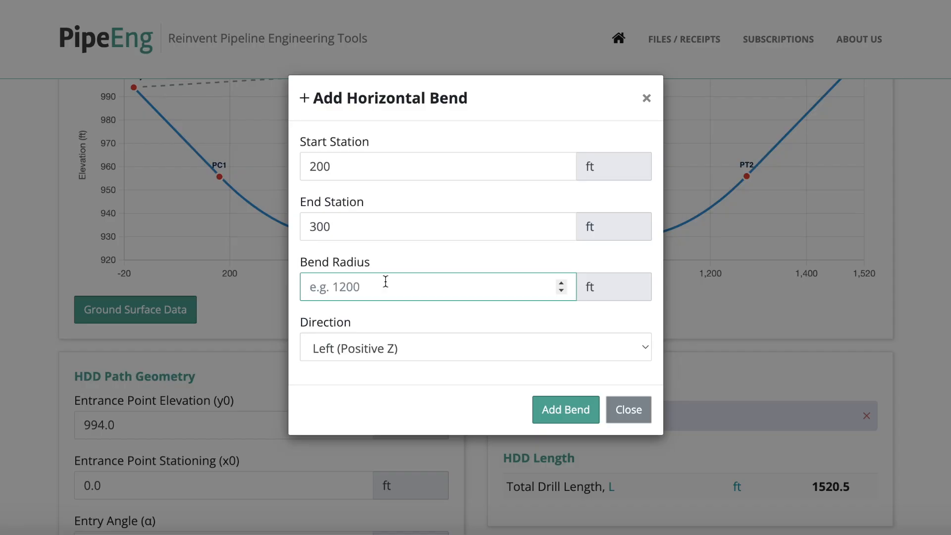
type("2000")
left_click(351, 354)
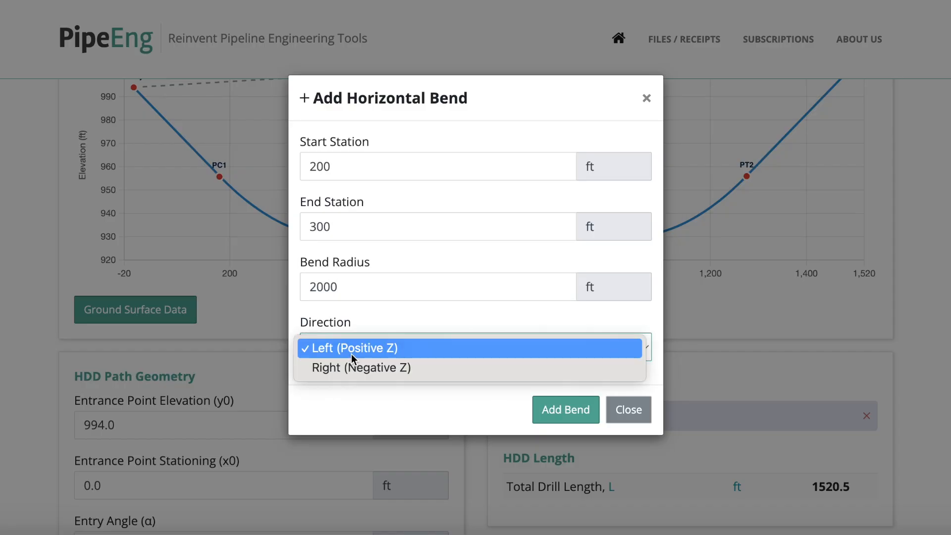
left_click(352, 373)
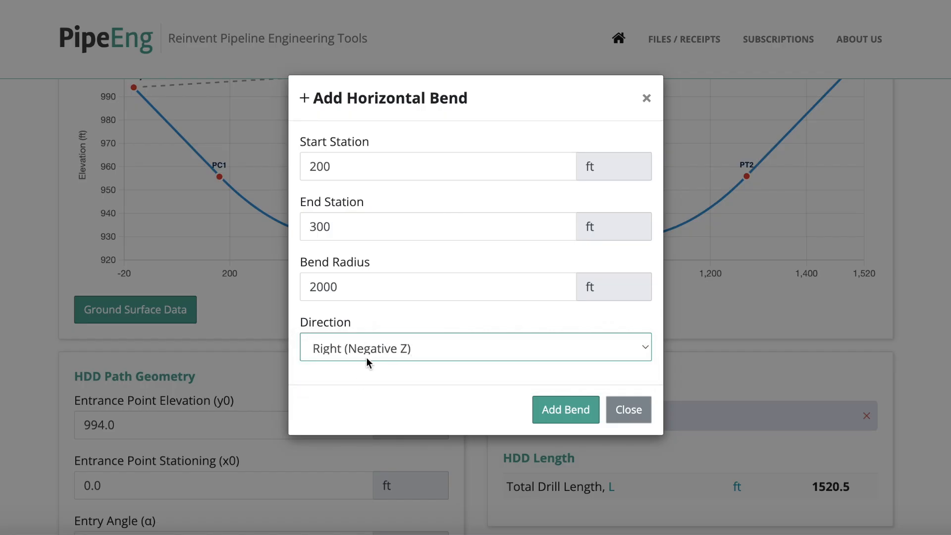
left_click(566, 410)
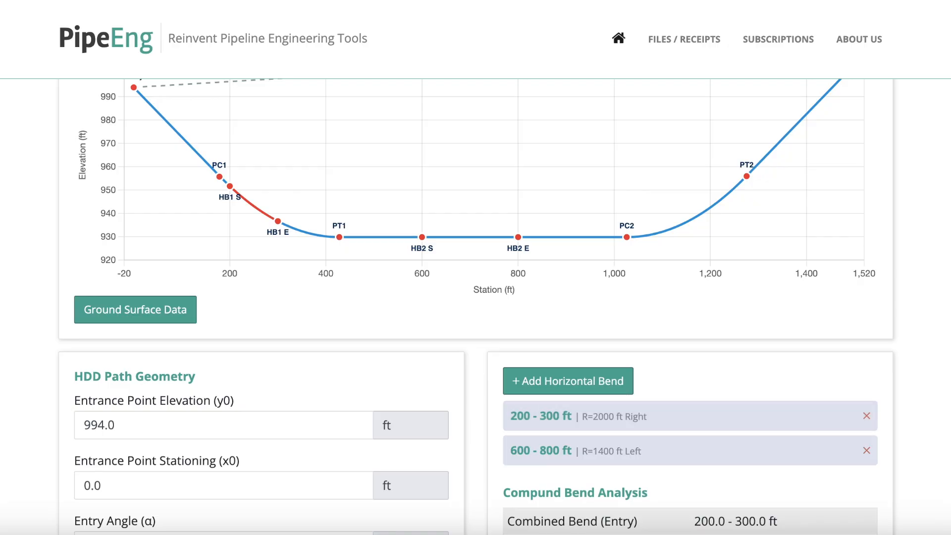
Step: Examine both horizontal bends in the plan and section views, checking the compound bend segment within the entry vertical curve
scroll(475, 307, "down", 1)
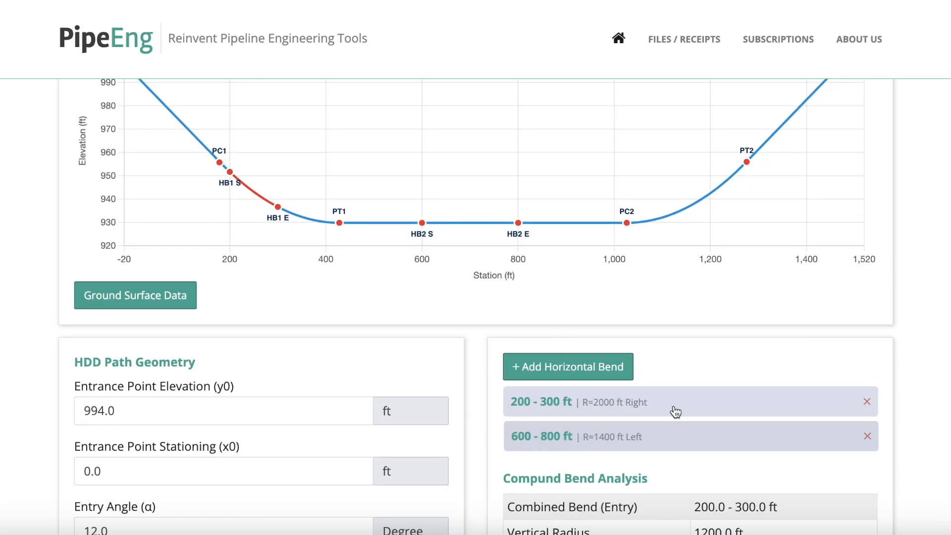
scroll(475, 307, "up", 6)
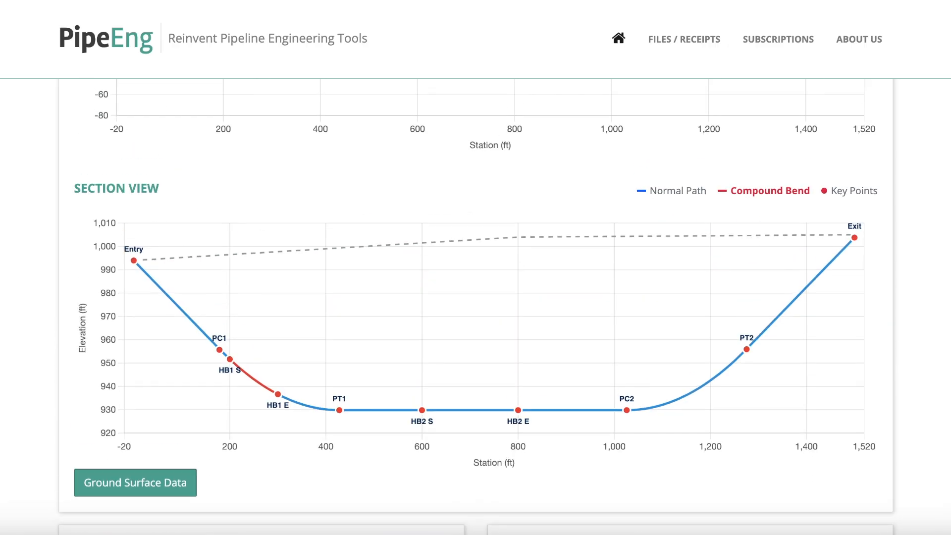
scroll(476, 307, "up", 2)
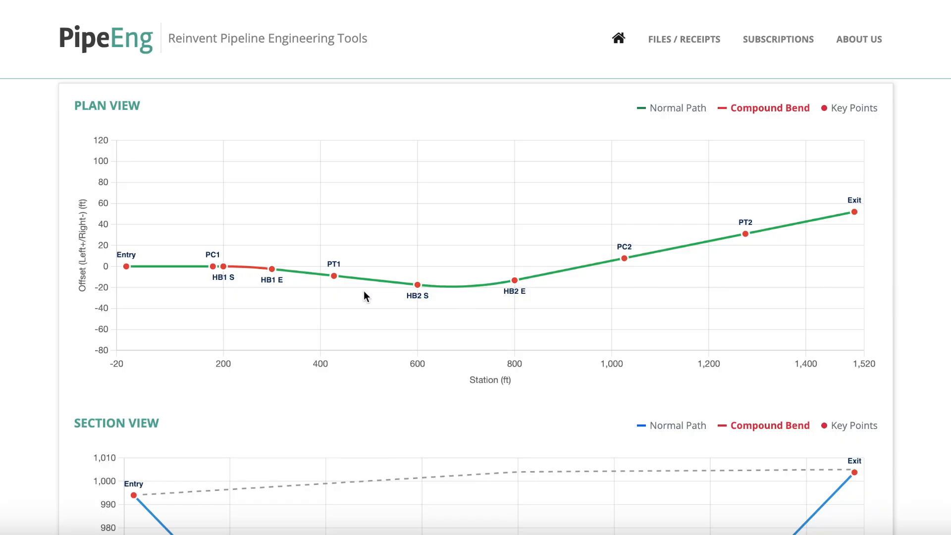
mouse_move(313, 274)
scroll(889, 226, "down", 5)
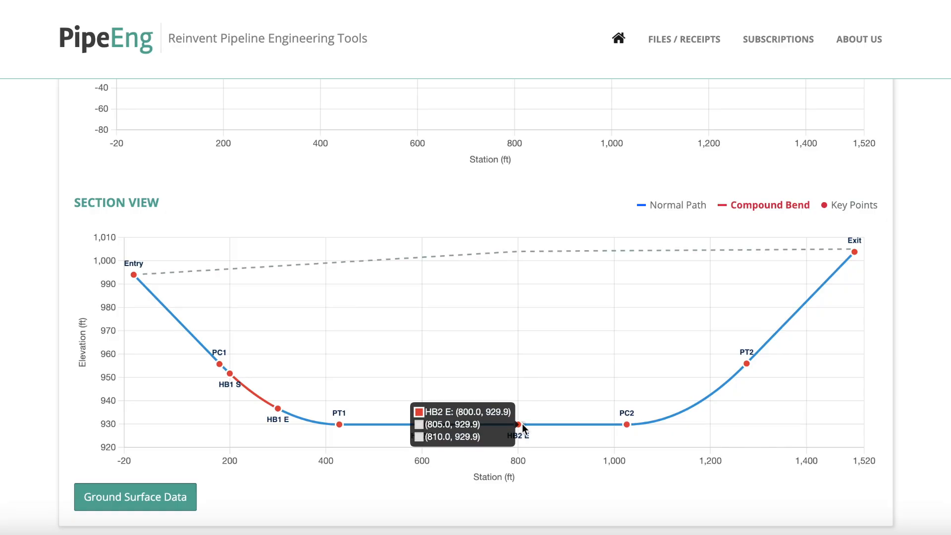
scroll(642, 468, "down", 5)
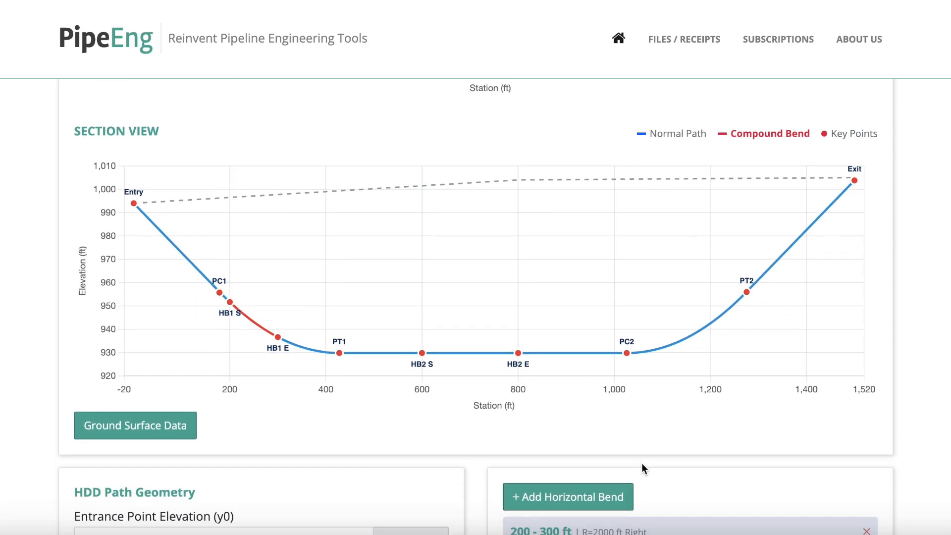
Step: Review the compound bend radii, the total drill length and the Design HDD Profile table with both horizontal bends
scroll(642, 468, "down", 5)
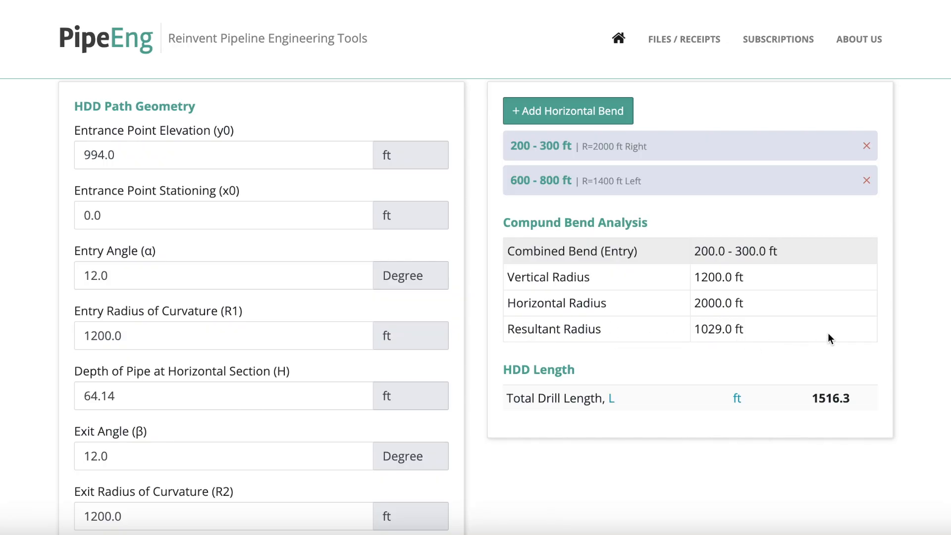
scroll(828, 339, "down", 2)
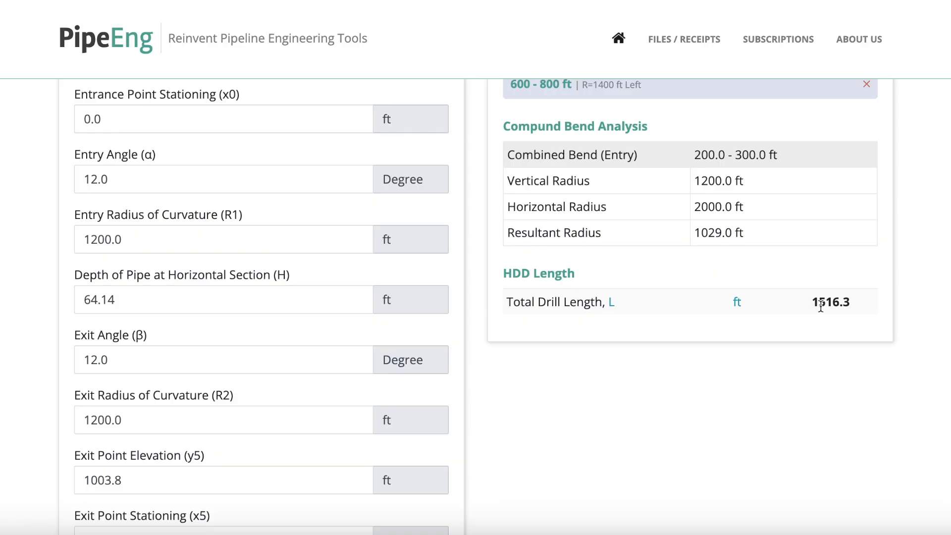
scroll(821, 305, "down", 9)
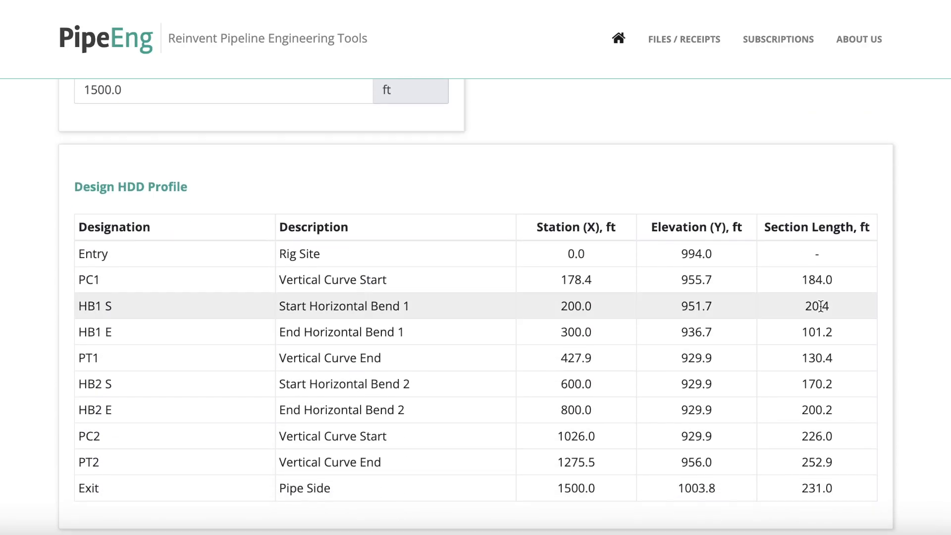
scroll(821, 306, "down", 1)
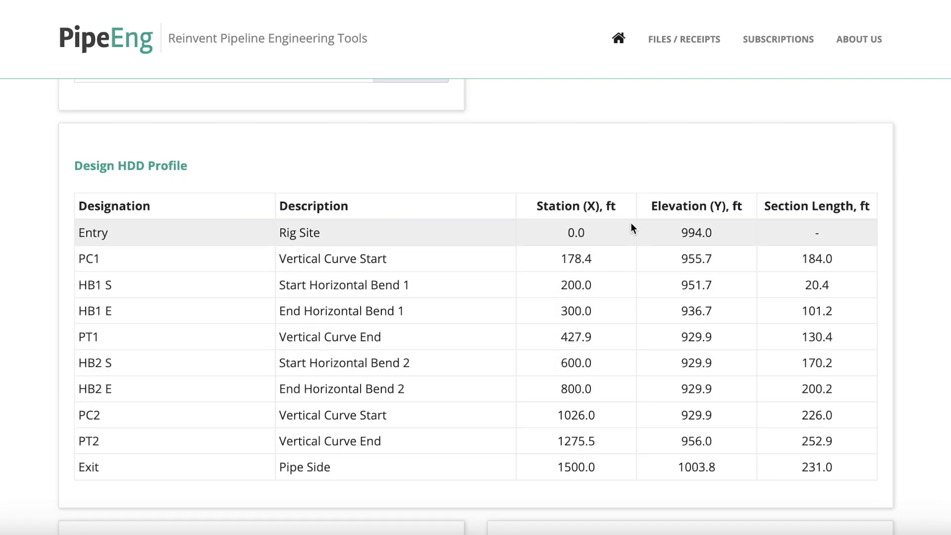
scroll(704, 364, "down", 1)
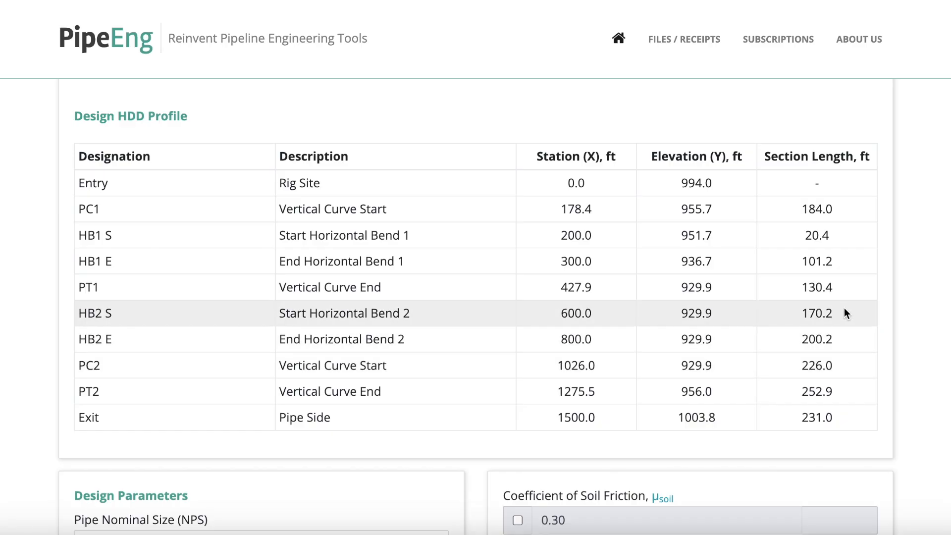
scroll(846, 311, "down", 1)
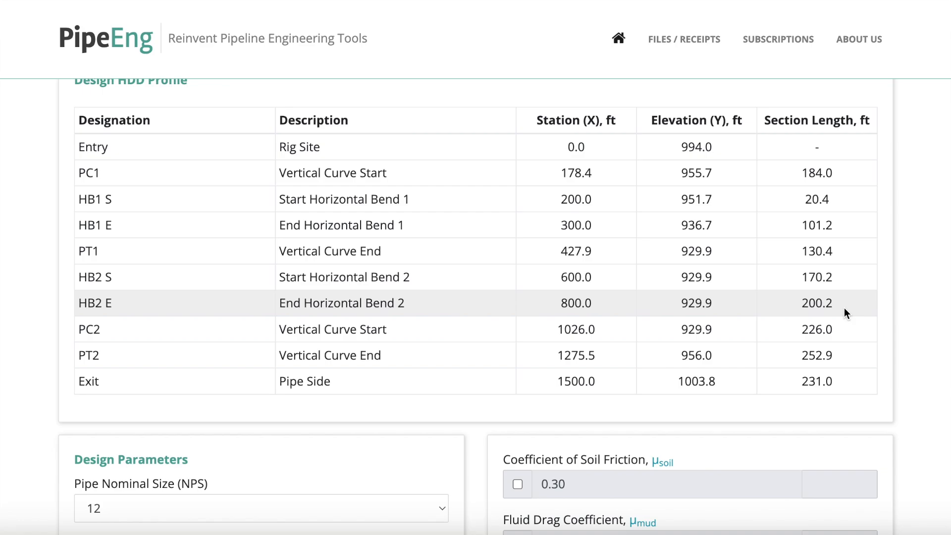
scroll(844, 313, "down", 1)
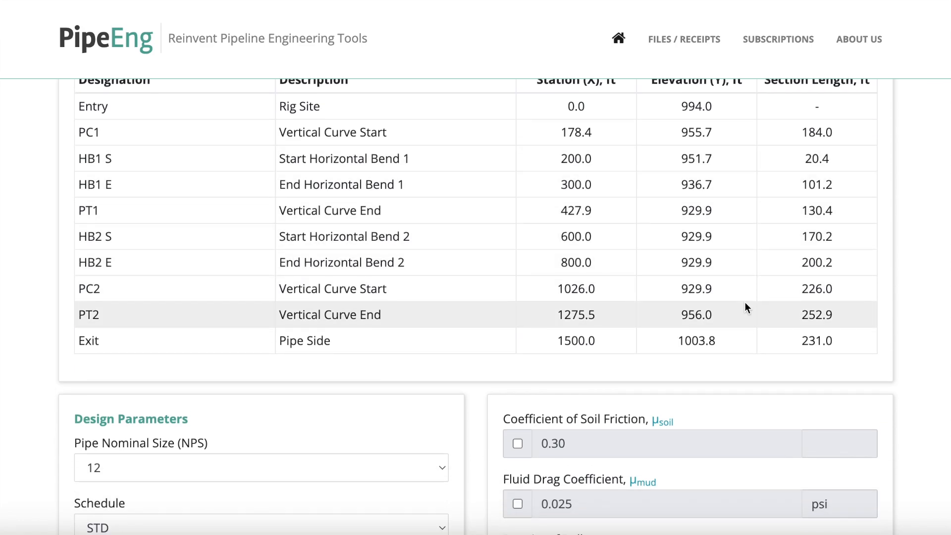
Step: Review the pipe design parameters and the section-by-section Analysis of Pullback Loads table, including the total pulling load
scroll(746, 305, "down", 8)
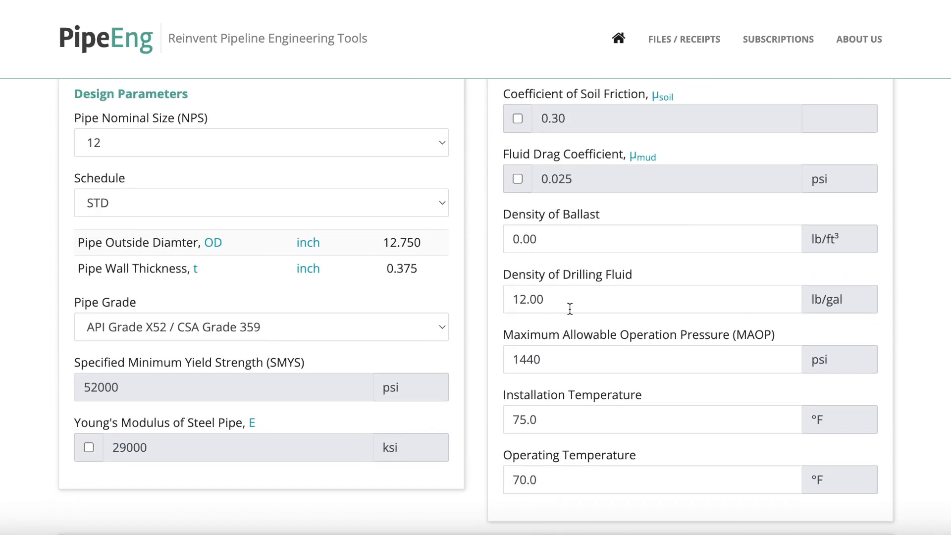
scroll(570, 308, "down", 7)
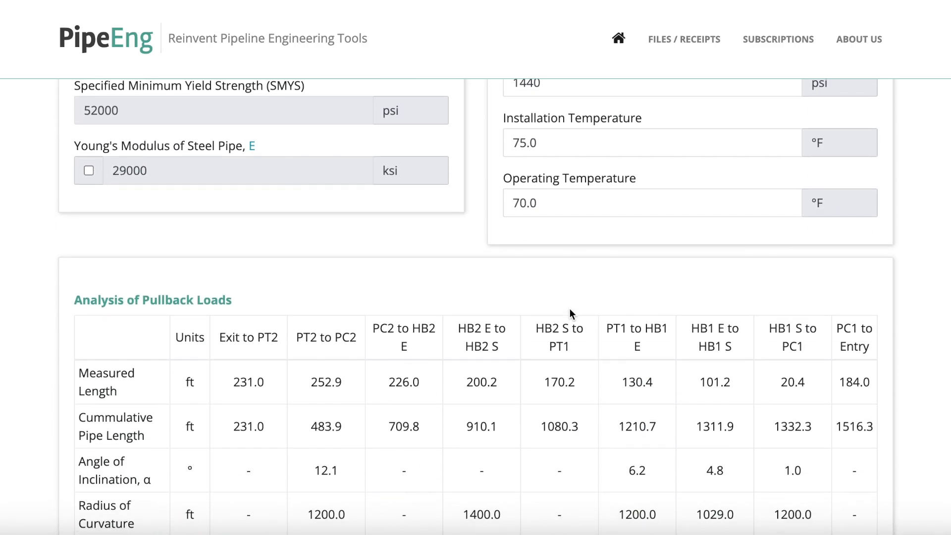
scroll(571, 313, "down", 5)
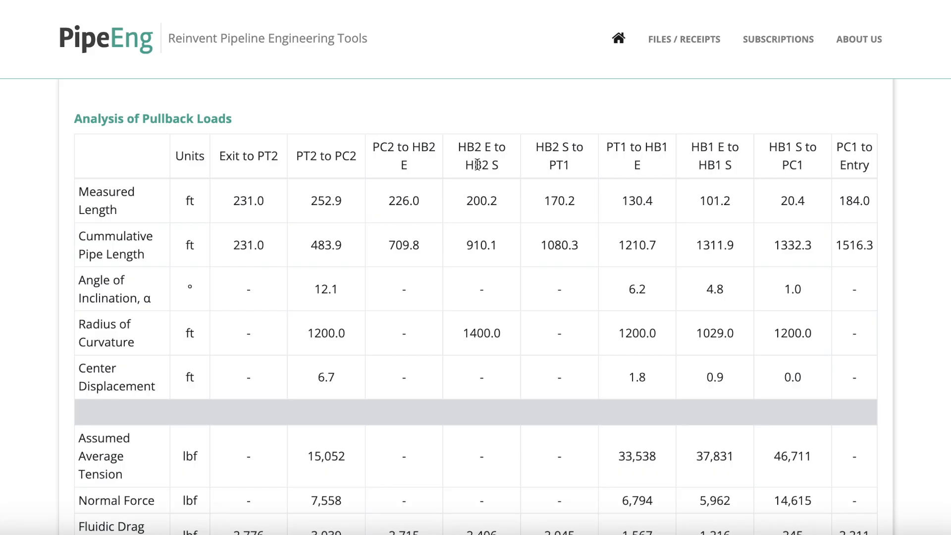
scroll(603, 270, "down", 1)
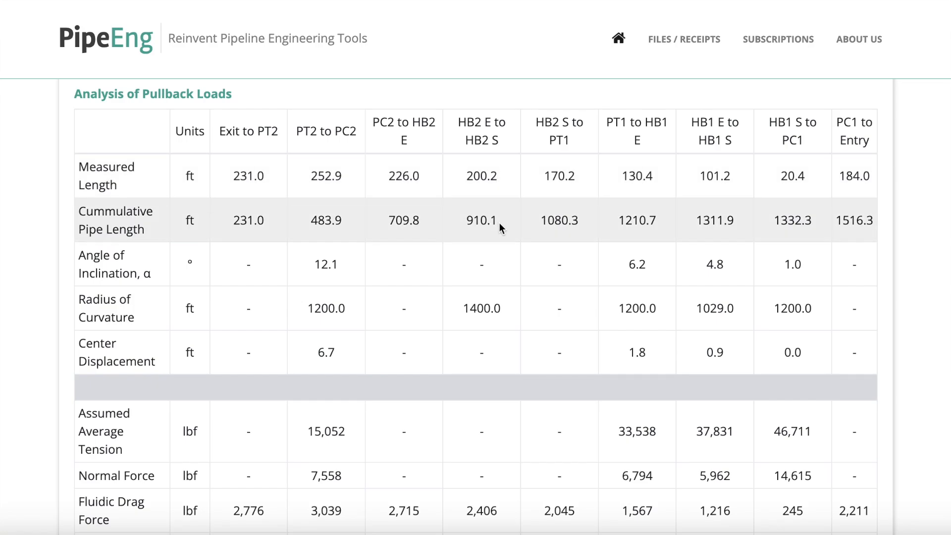
scroll(493, 276, "down", 2)
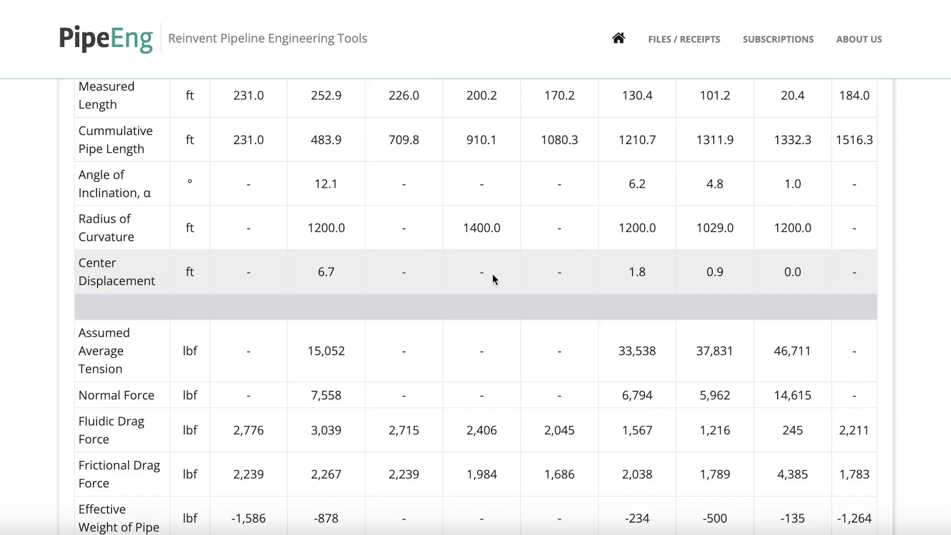
scroll(492, 278, "down", 1)
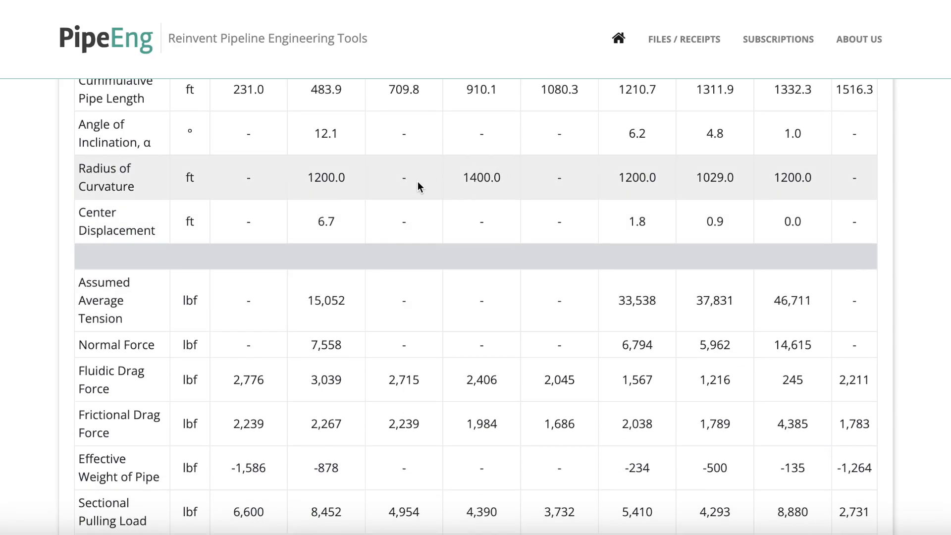
scroll(465, 311, "down", 2)
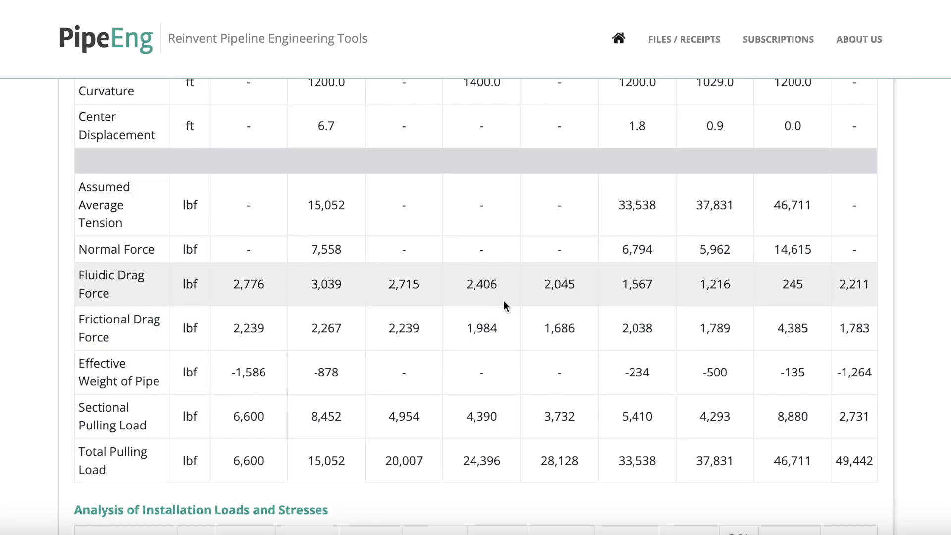
scroll(527, 360, "down", 3)
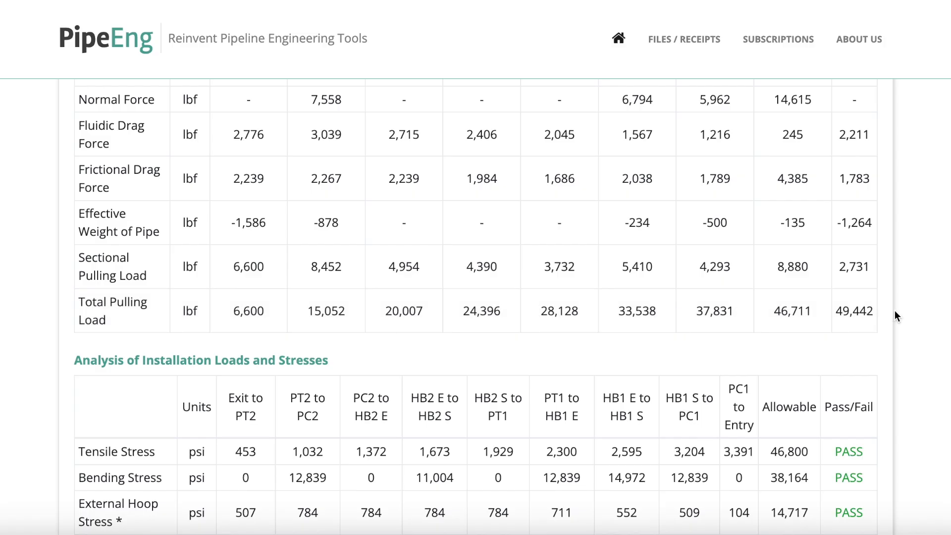
Step: Review the installation loads and stresses with their unity checks, and the operational stresses based on the minimum radius of curvature
scroll(895, 316, "down", 2)
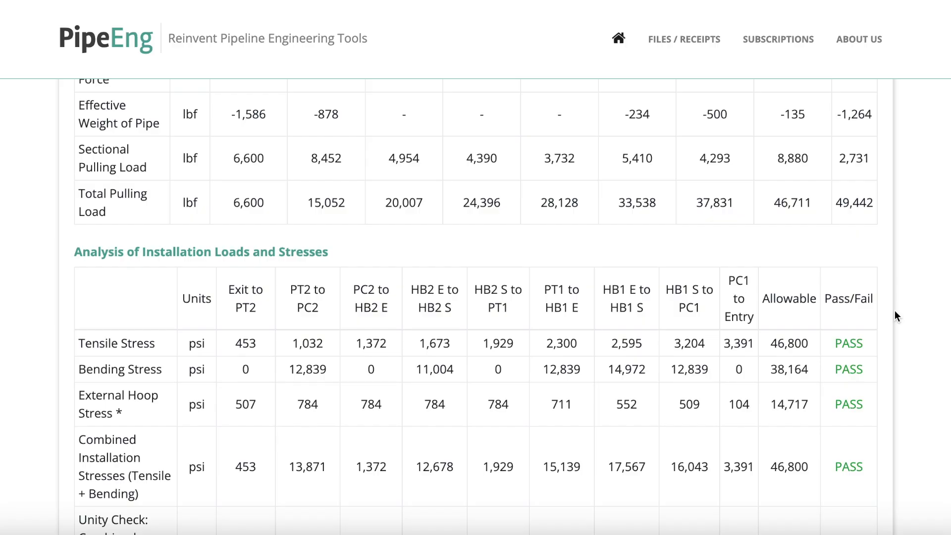
scroll(895, 315, "down", 2)
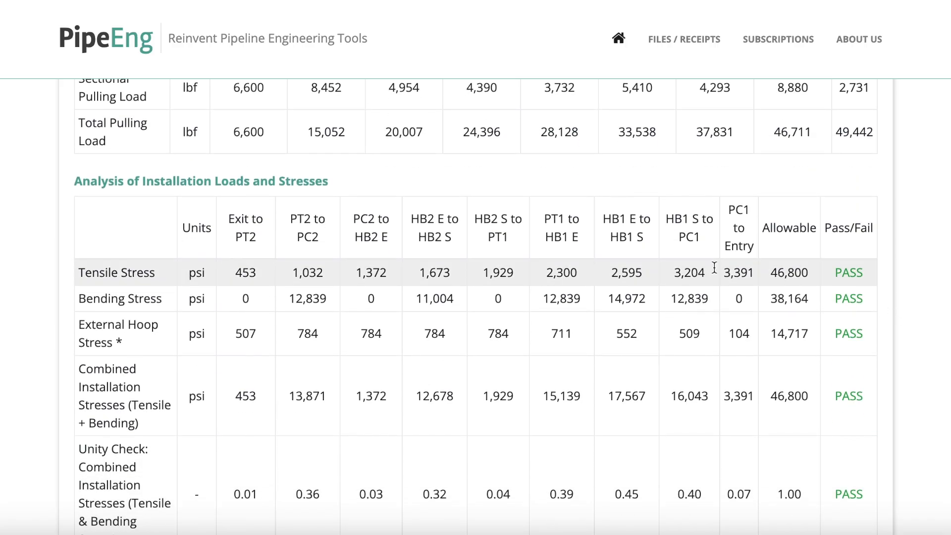
scroll(522, 275, "down", 2)
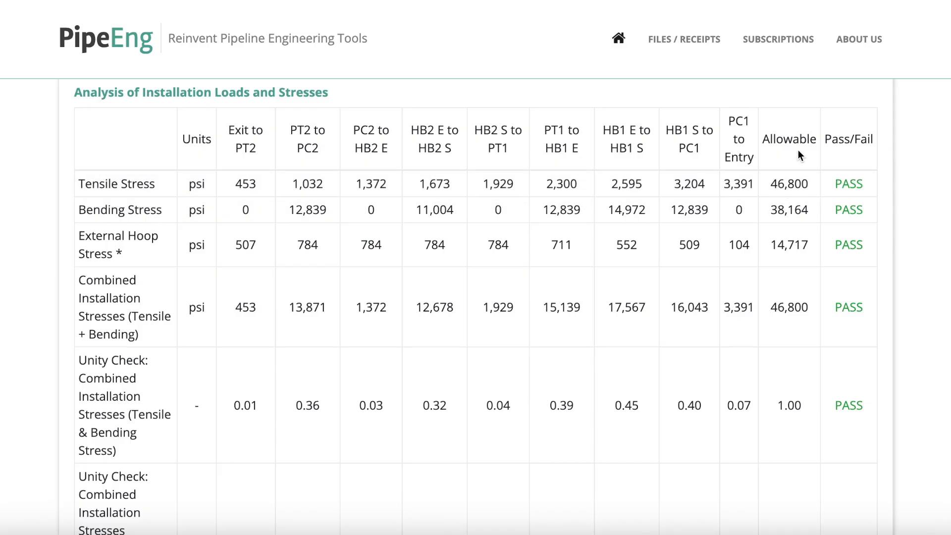
scroll(798, 151, "down", 8)
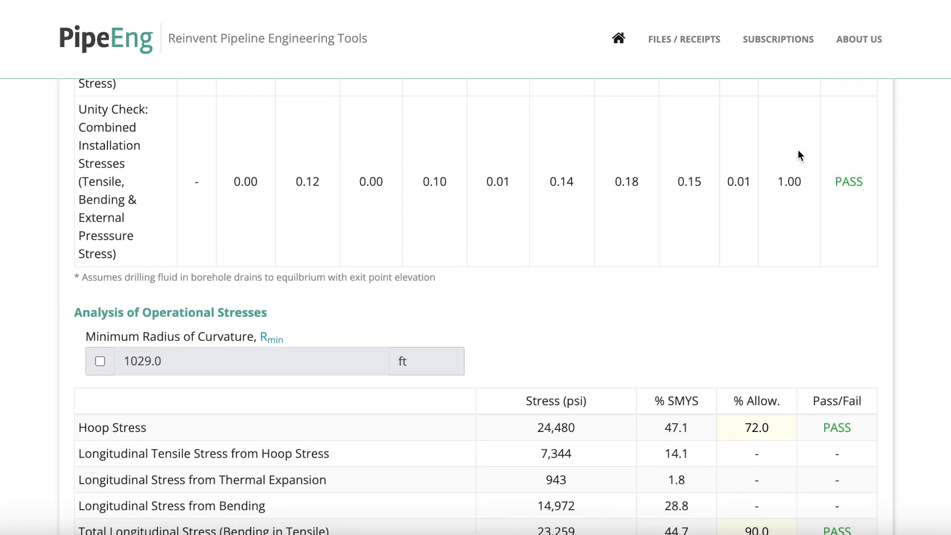
scroll(798, 149, "down", 2)
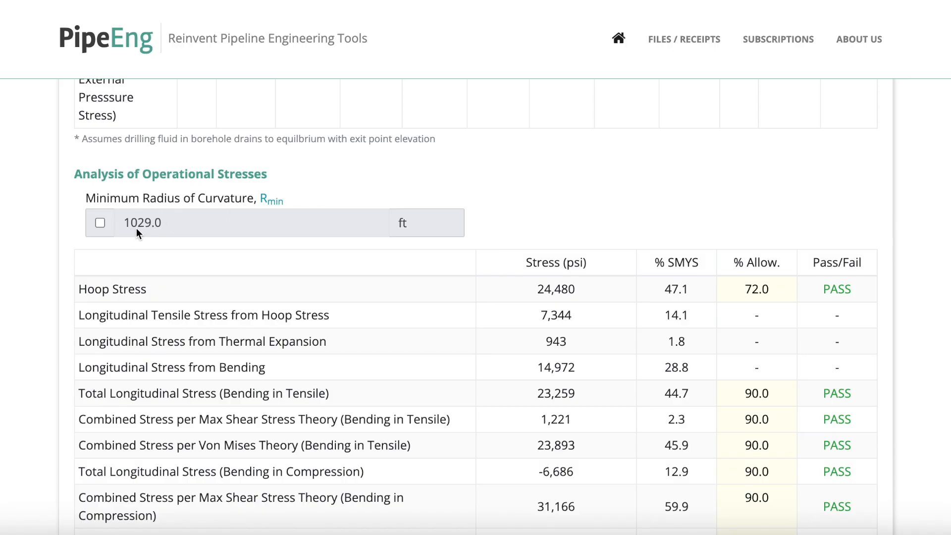
scroll(269, 240, "down", 1)
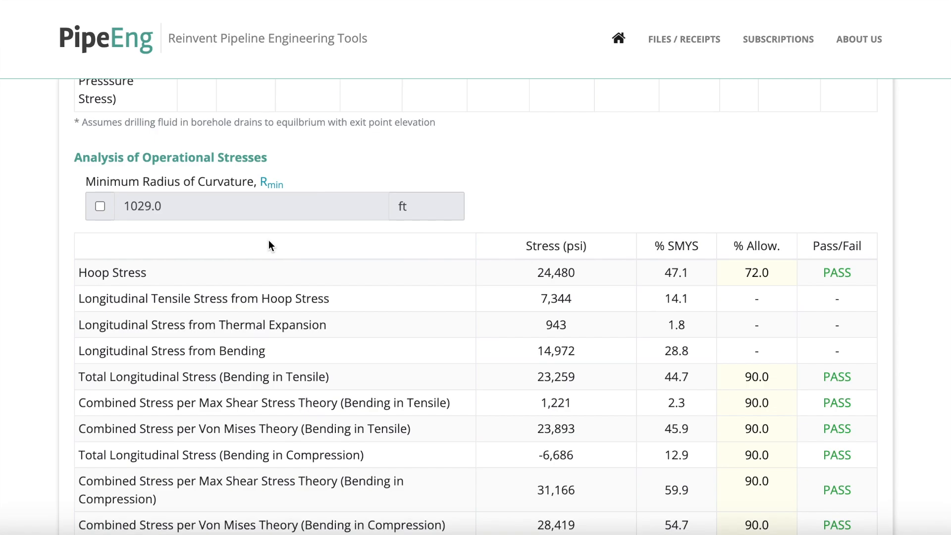
scroll(269, 241, "down", 1)
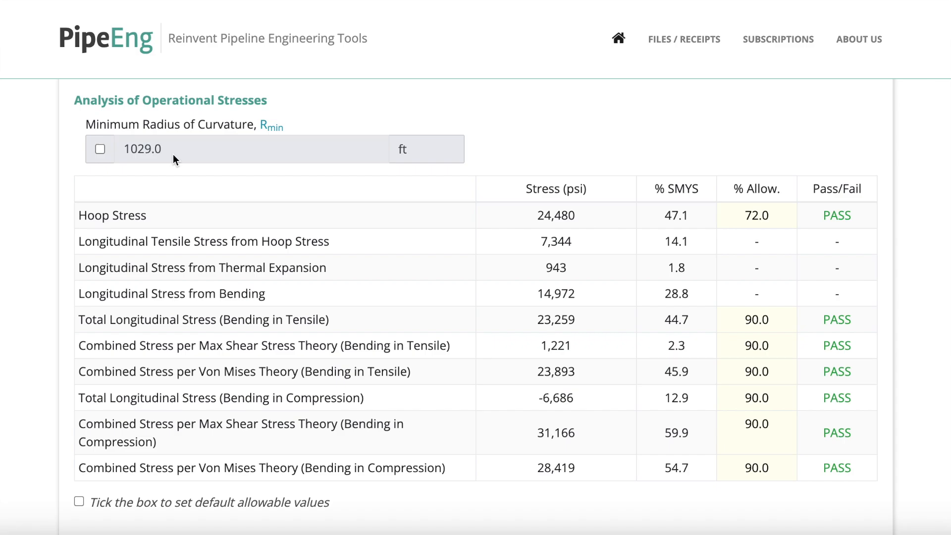
Step: Override the minimum radius of curvature in the operational stress analysis with 900 ft
left_click(100, 149)
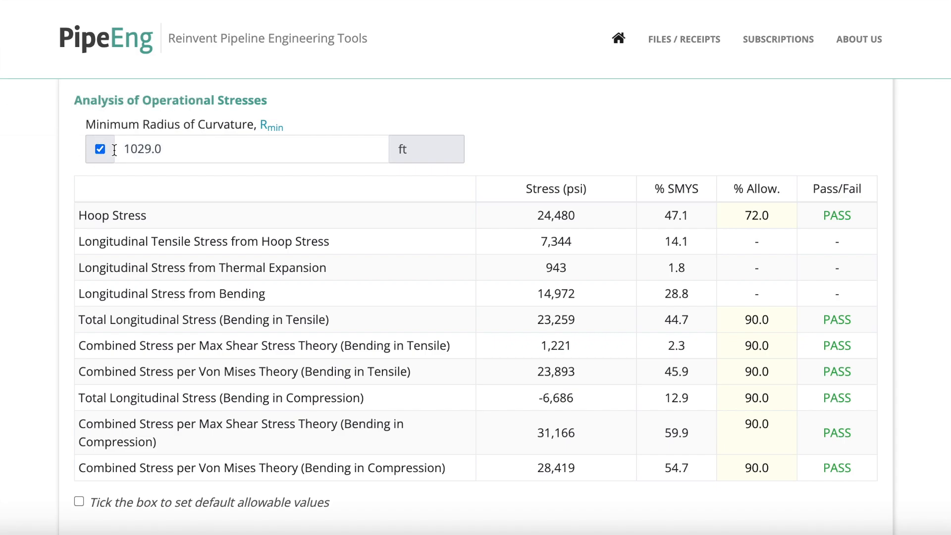
left_click_drag(173, 149, 68, 143)
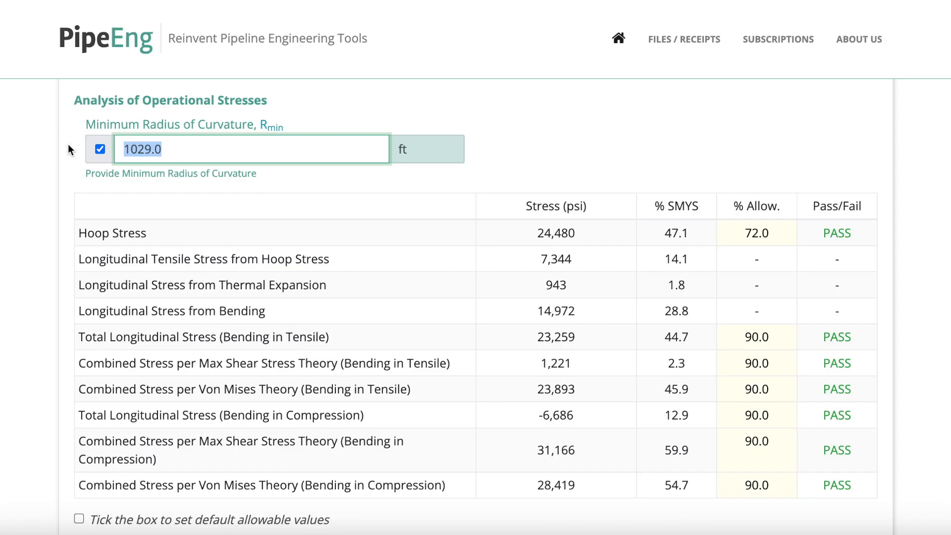
type("900")
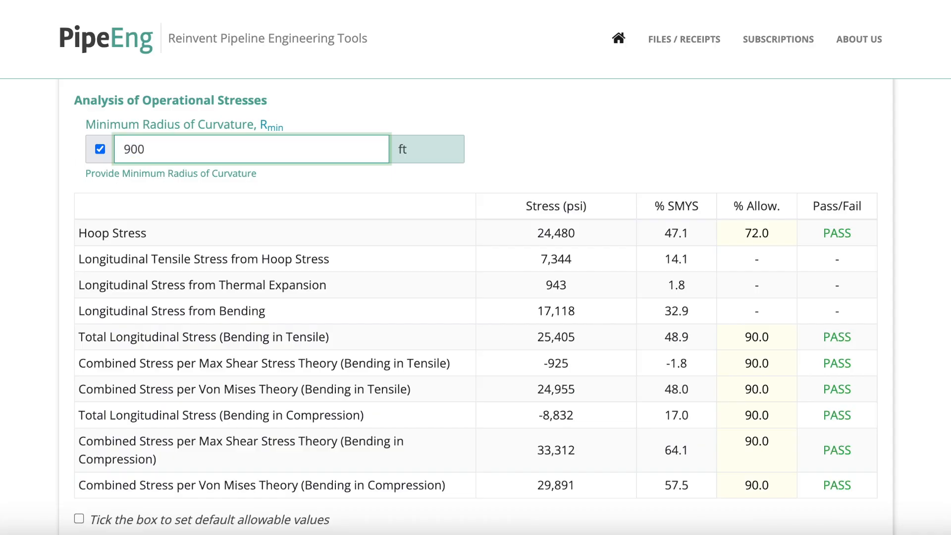
left_click(15, 155)
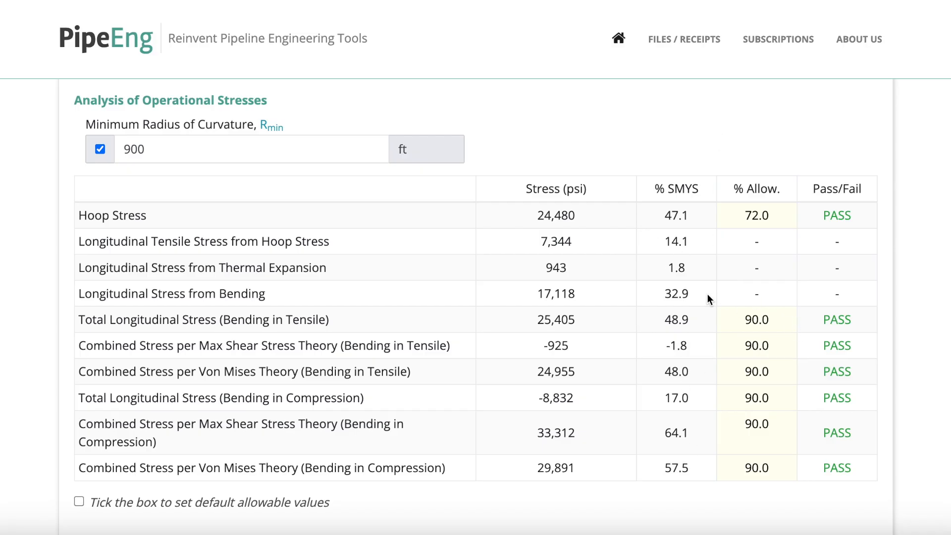
Step: Test minimum radii of curvature of 400 ft and 500 ft, and restore the calculated minimum radius
left_click_drag(170, 145, 81, 145)
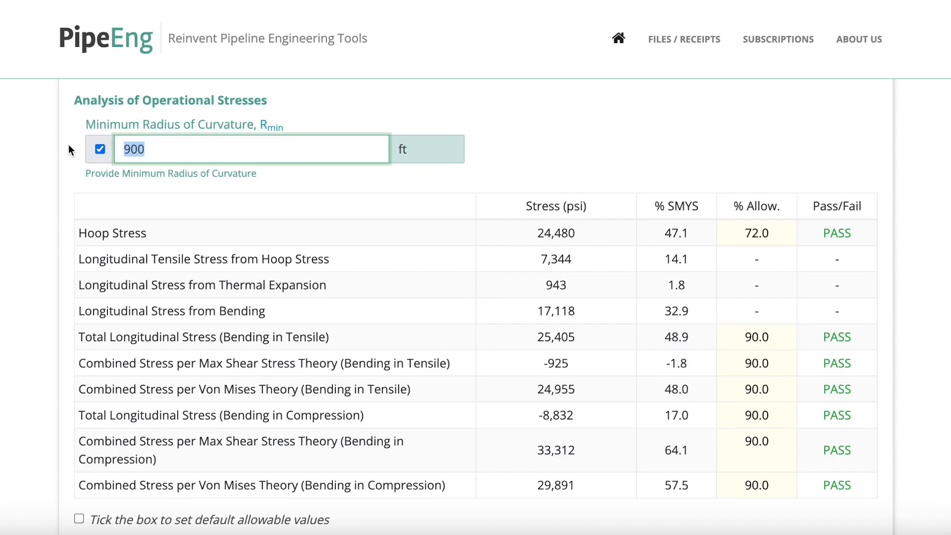
type("400")
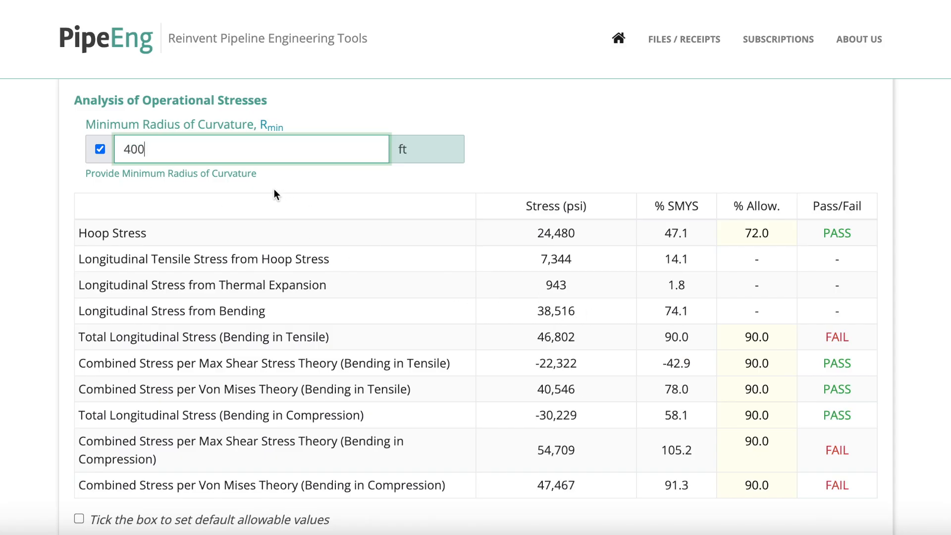
left_click_drag(160, 142, 67, 152)
type("500")
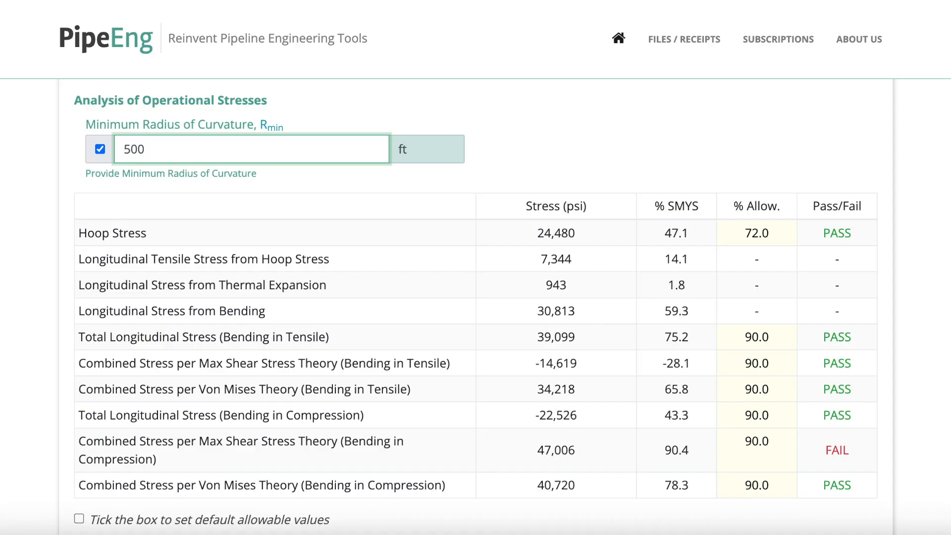
left_click_drag(153, 146, 73, 150)
left_click(99, 150)
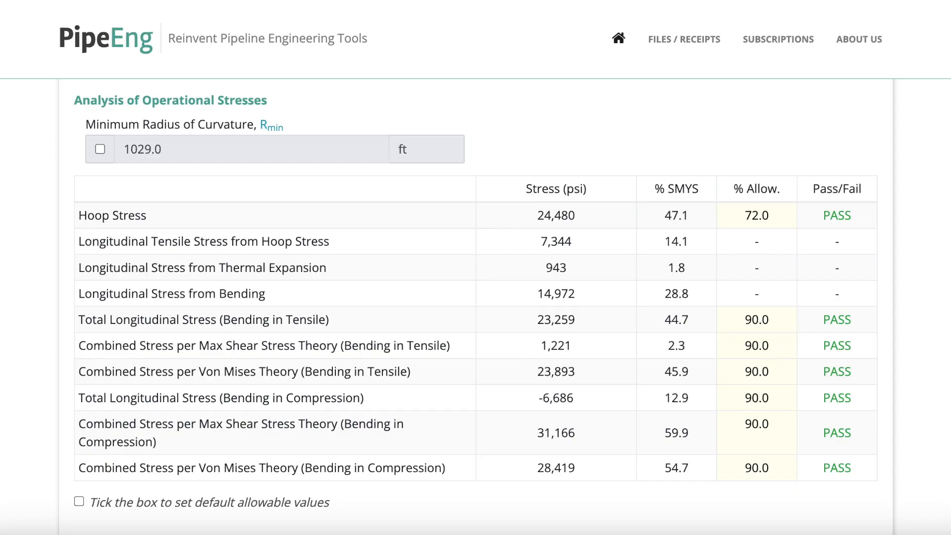
Step: Examine the compound bend in the plan and section views together with the horizontal bend list and path geometry
scroll(945, 158, "up", 20)
scroll(477, 307, "up", 15)
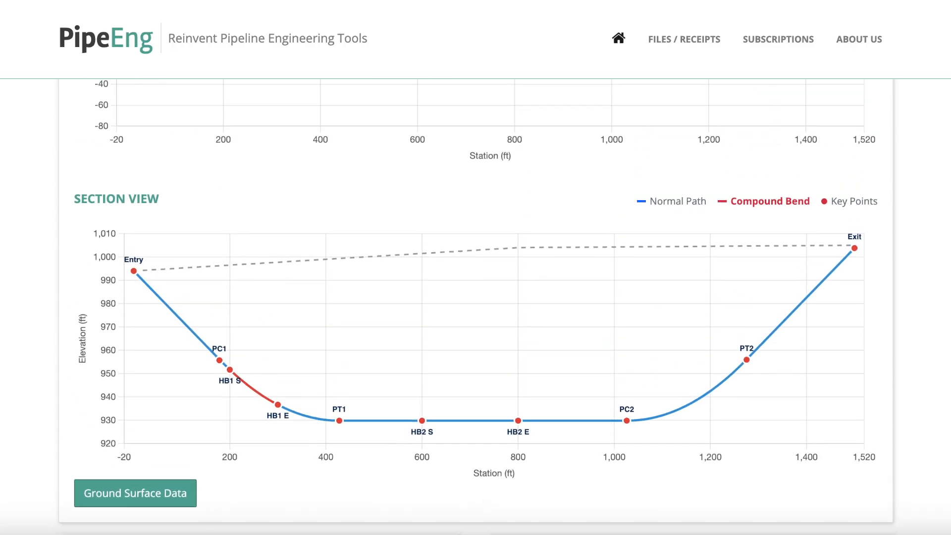
scroll(477, 308, "down", 1)
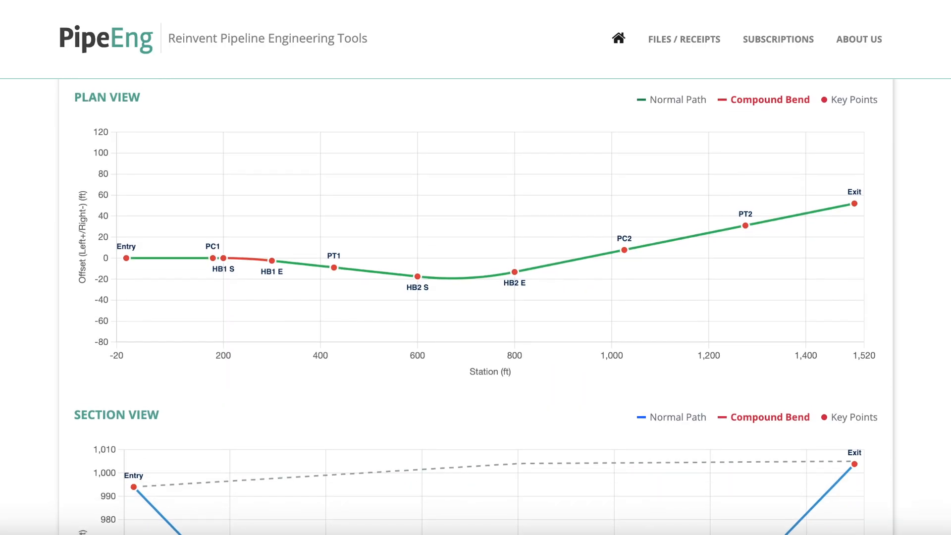
scroll(477, 308, "down", 7)
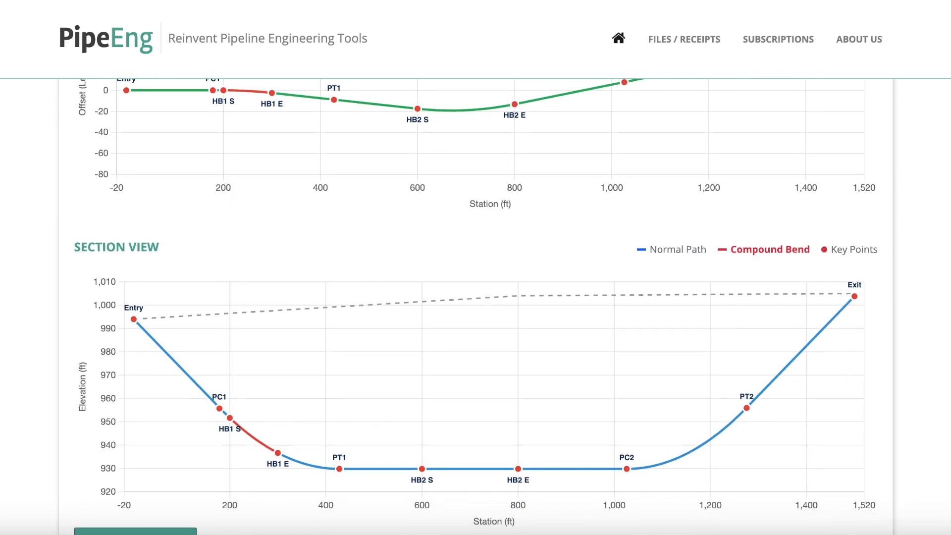
scroll(477, 307, "up", 2)
scroll(478, 307, "down", 3)
scroll(477, 307, "up", 2)
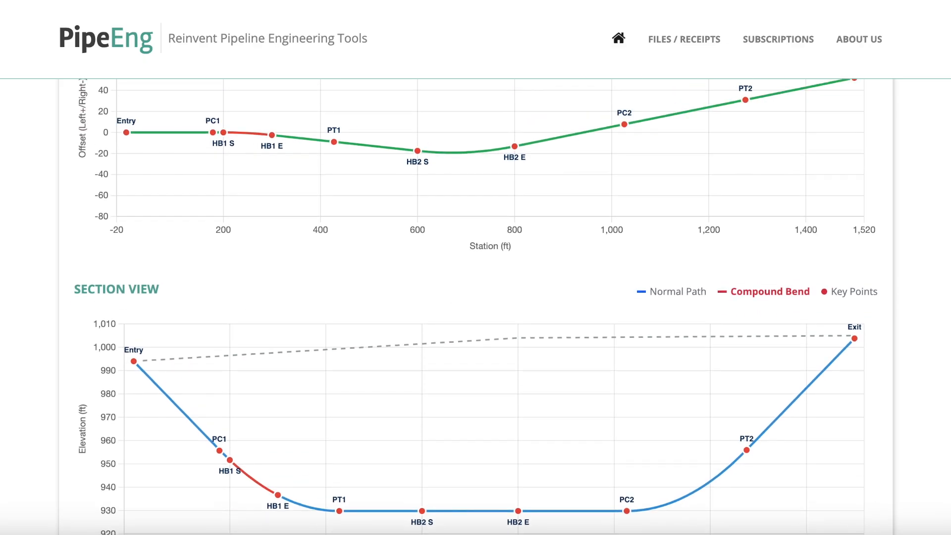
scroll(477, 307, "down", 10)
scroll(473, 352, "up", 4)
scroll(473, 352, "down", 6)
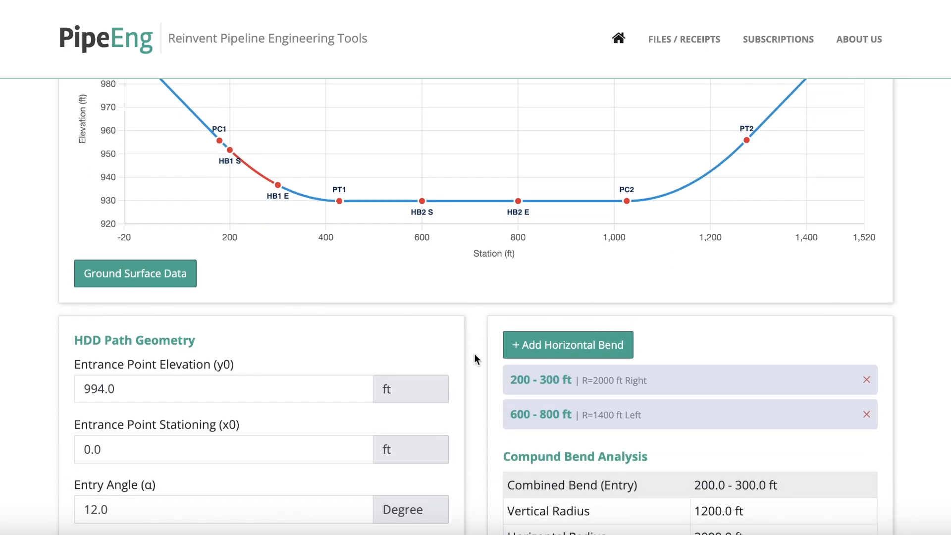
scroll(790, 347, "down", 4)
scroll(789, 341, "up", 1)
scroll(789, 341, "up", 2)
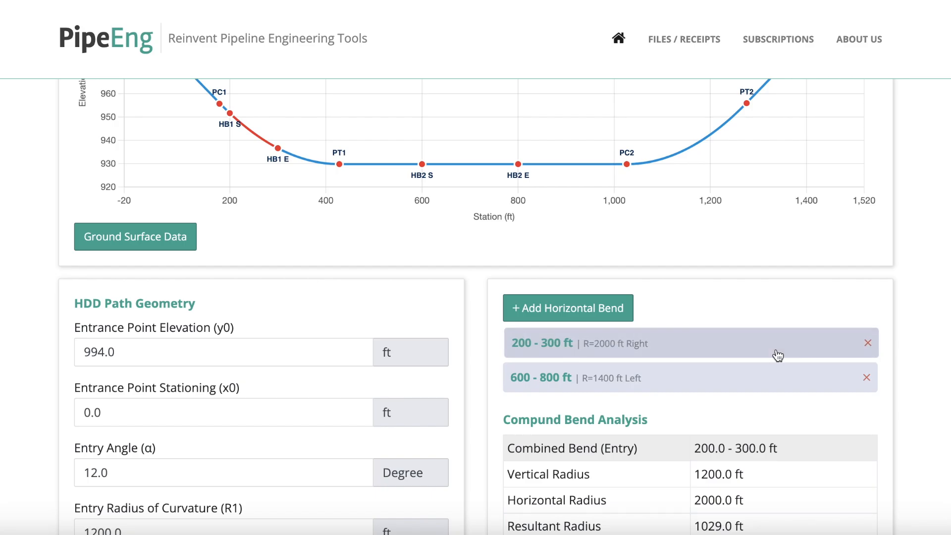
Step: Edit the horizontal bend starting at station 200 ft to end at station 350 ft with a bend radius of 1800 ft
left_click(627, 352)
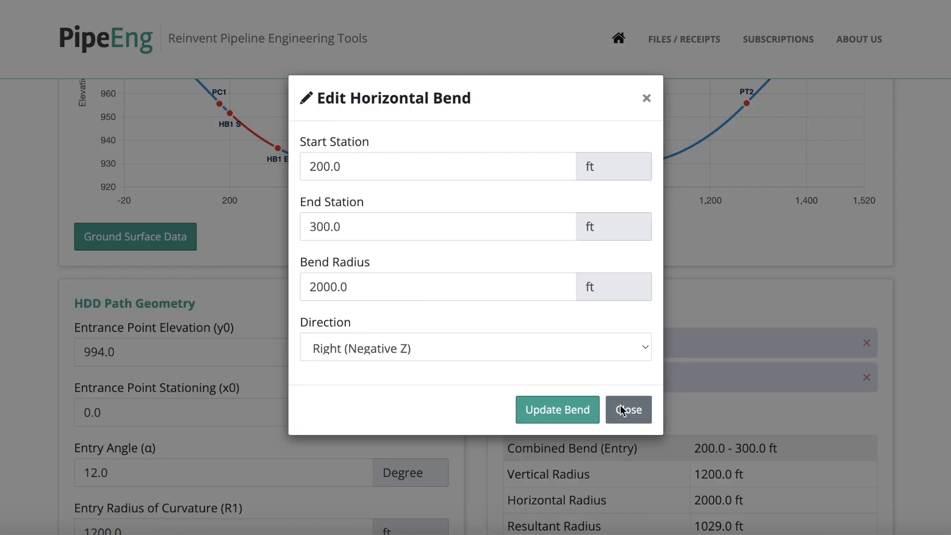
left_click(341, 173)
left_click(353, 208)
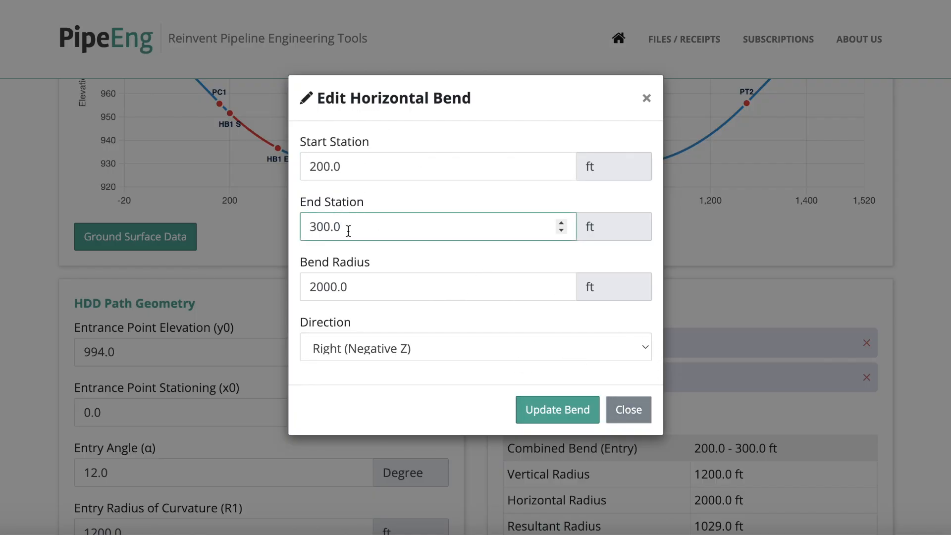
left_click_drag(348, 233, 265, 230)
type("350")
left_click(378, 278)
left_click_drag(392, 295, 254, 281)
type("1800")
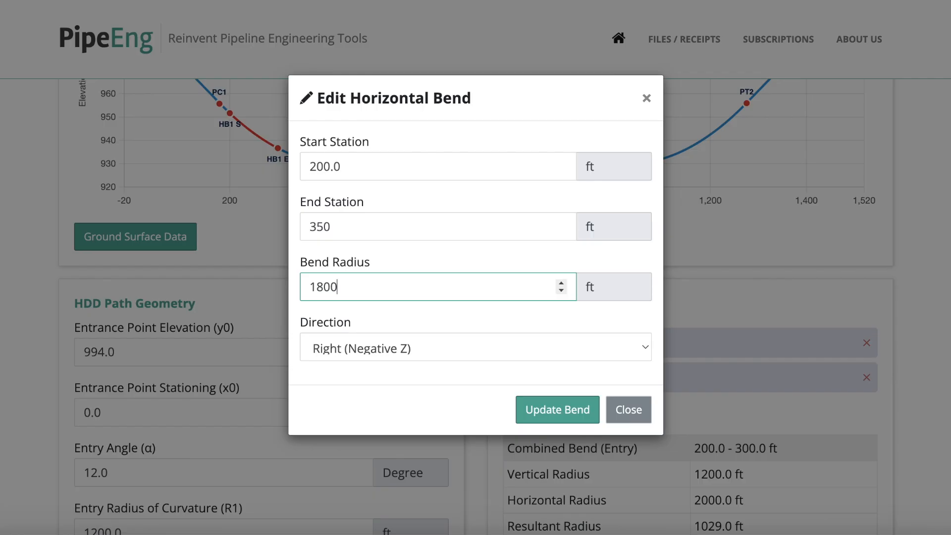
left_click(557, 410)
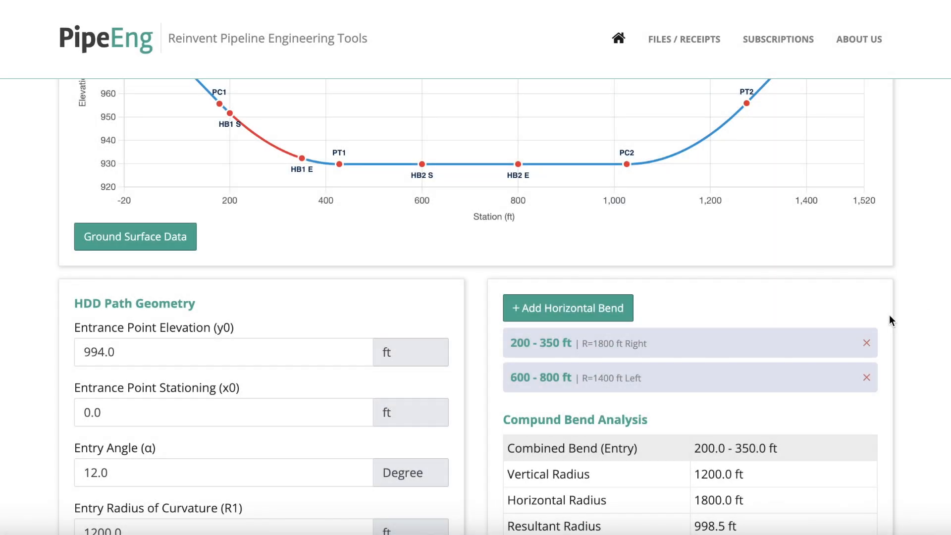
Step: Check the edited bend in the plan and section views, the compound bend analysis and the total drill length
scroll(724, 366, "up", 10)
scroll(725, 365, "down", 12)
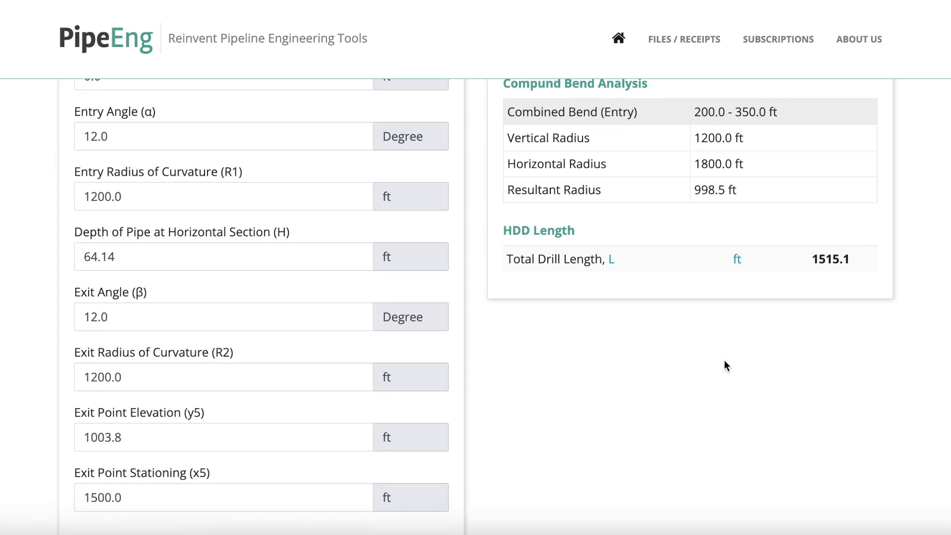
scroll(724, 366, "up", 7)
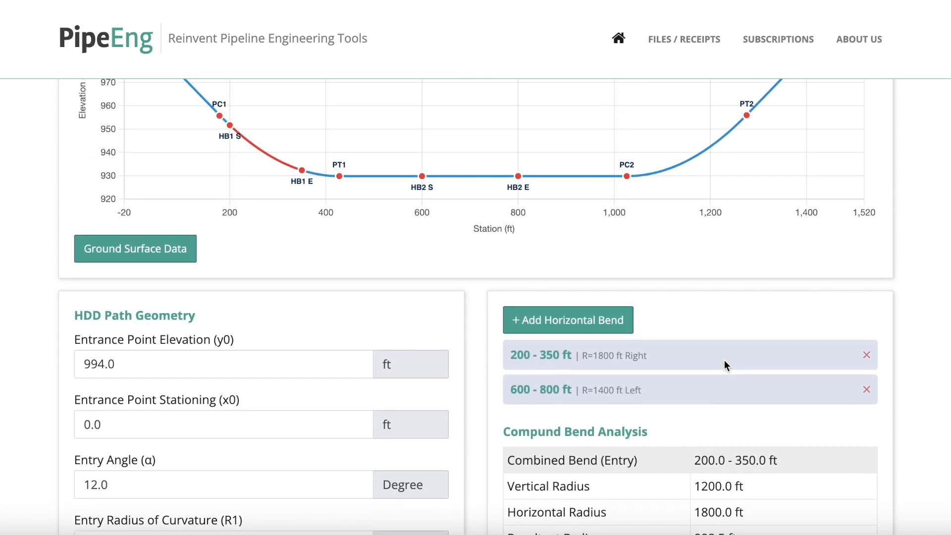
Step: Remove the horizontal bend between stations 200 ft and 350 ft from the drill path
scroll(727, 367, "up", 1)
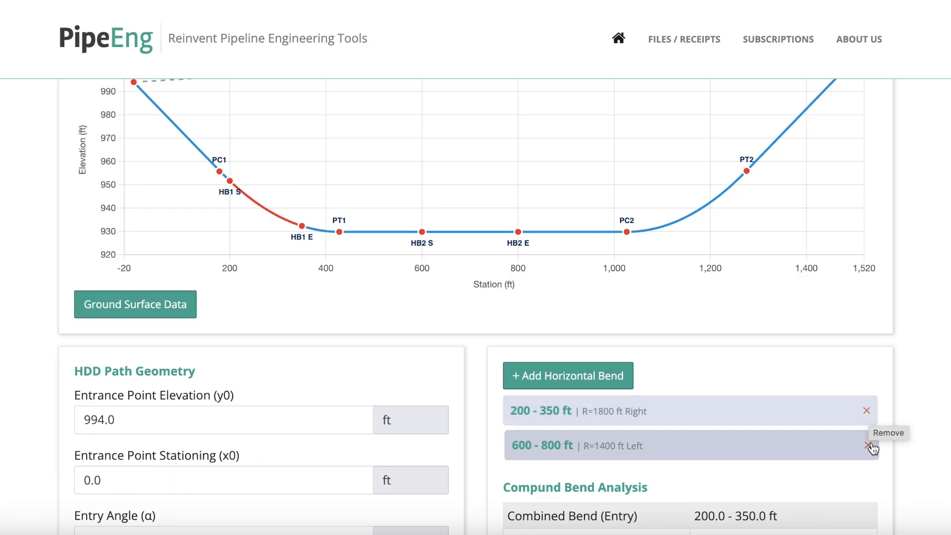
left_click(868, 412)
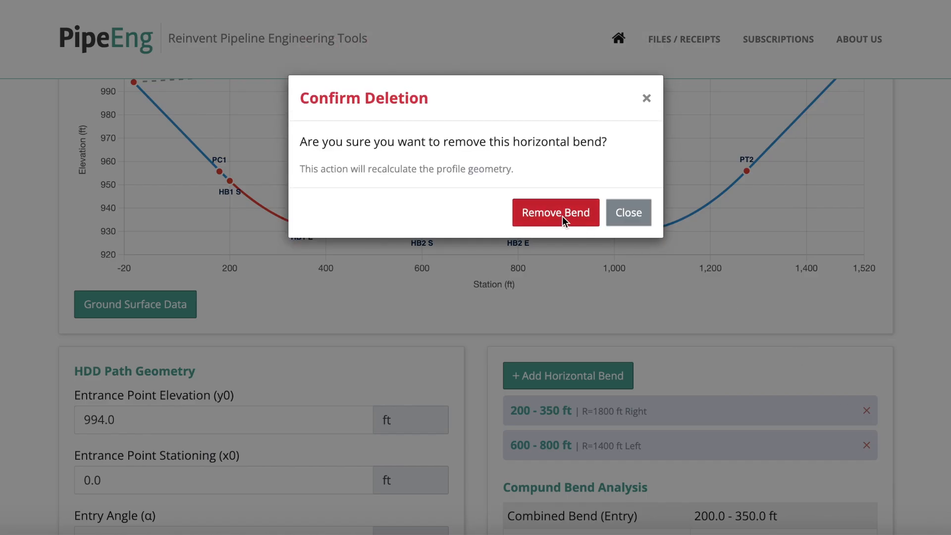
left_click(553, 214)
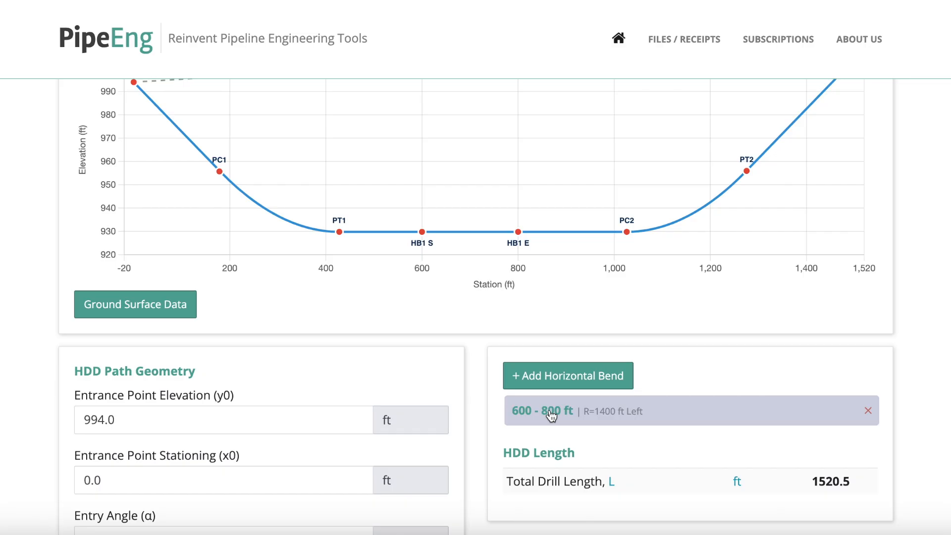
mouse_move(284, 222)
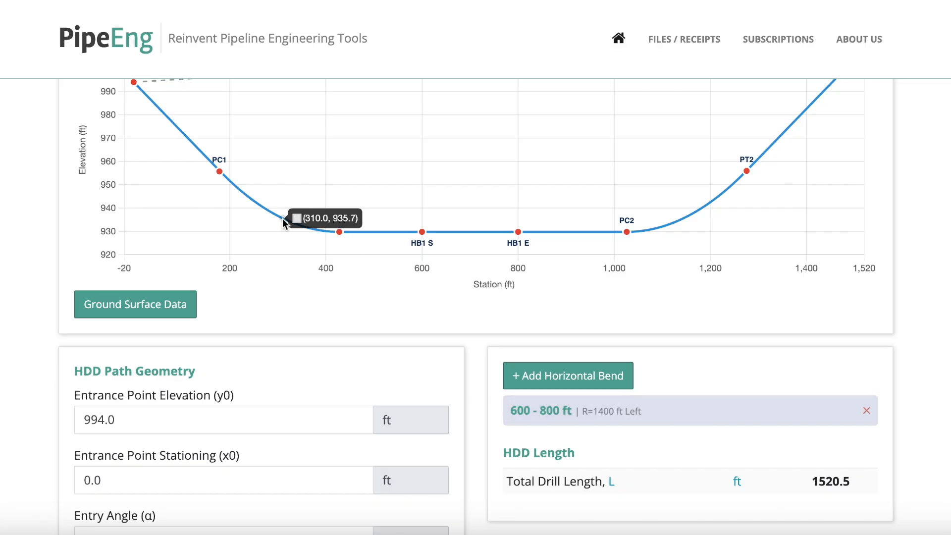
Step: Edit the remaining left horizontal bend to start at station 300 ft with a bend radius of 1900 ft
left_click(567, 425)
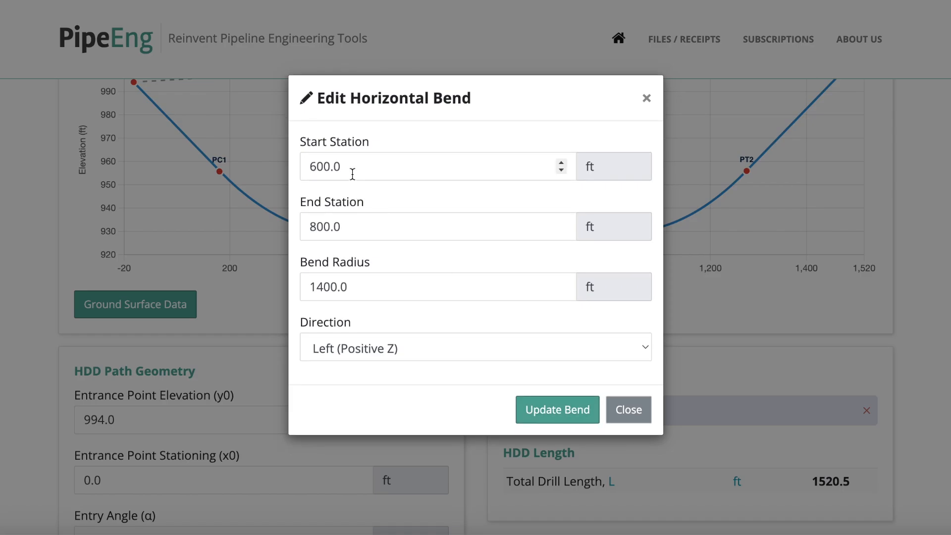
left_click_drag(353, 173, 243, 163)
type("300")
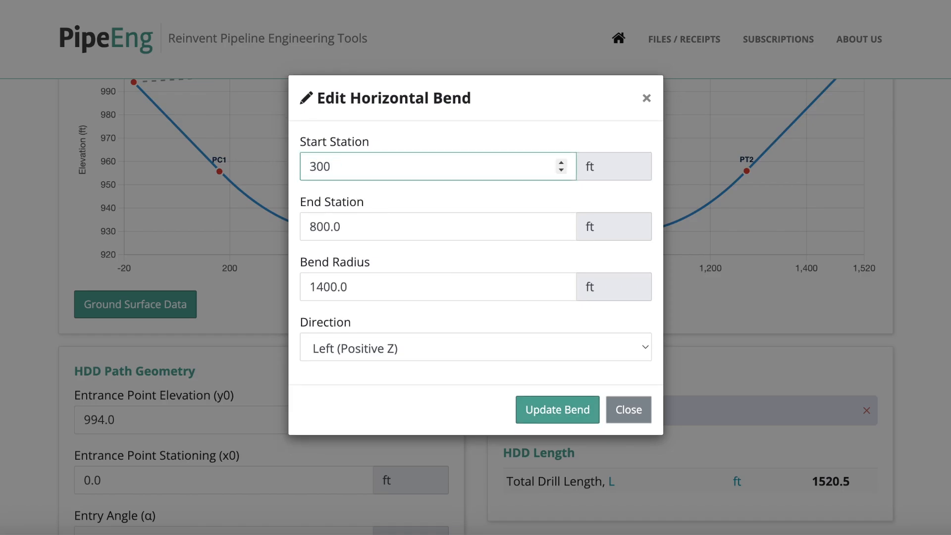
left_click_drag(373, 282, 231, 279)
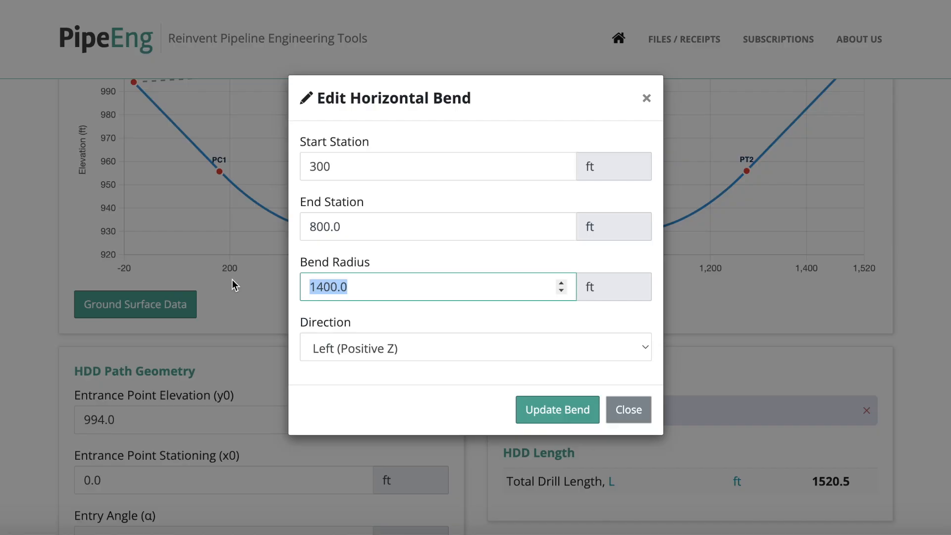
type("1900")
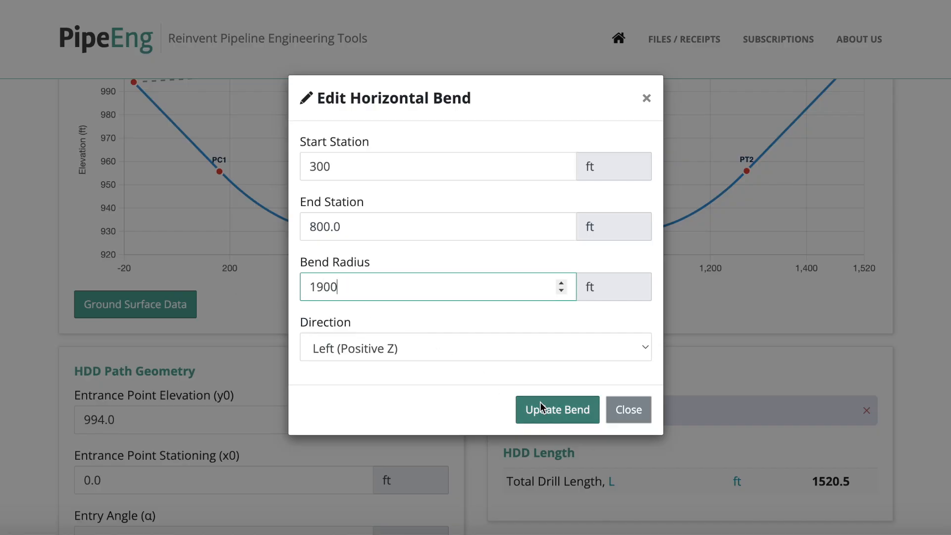
left_click(551, 413)
Step: Examine the compound section between HB1 S and PT1 in the plan and section views
scroll(551, 414, "down", 1)
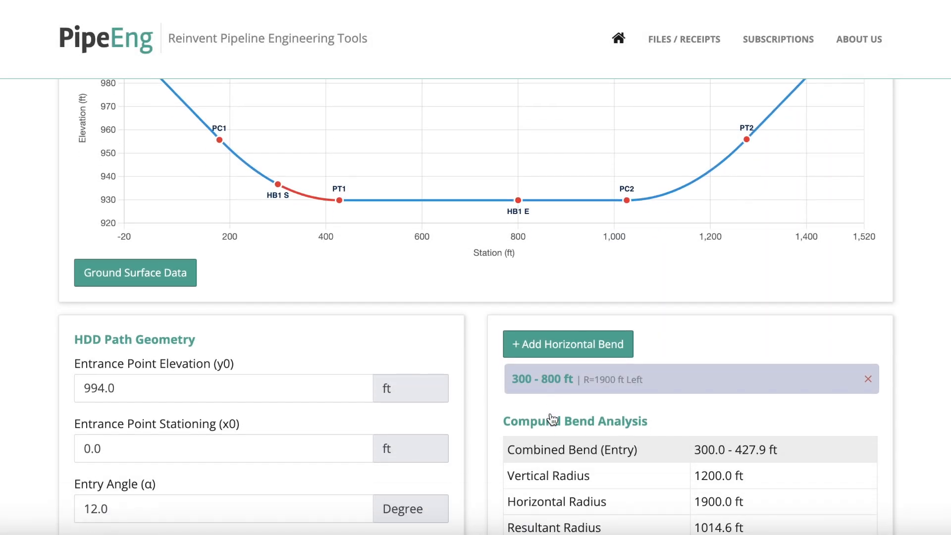
scroll(551, 414, "up", 2)
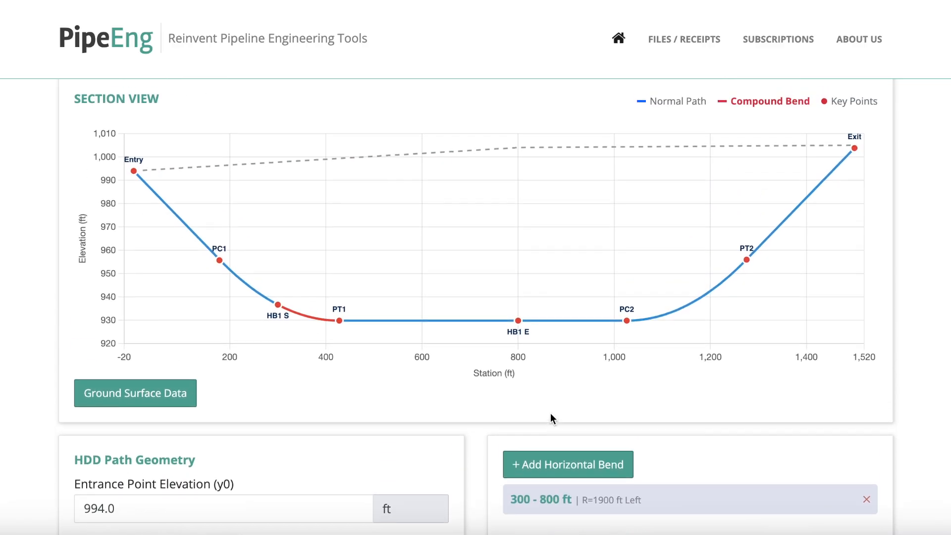
scroll(307, 294, "up", 3)
scroll(305, 295, "up", 3)
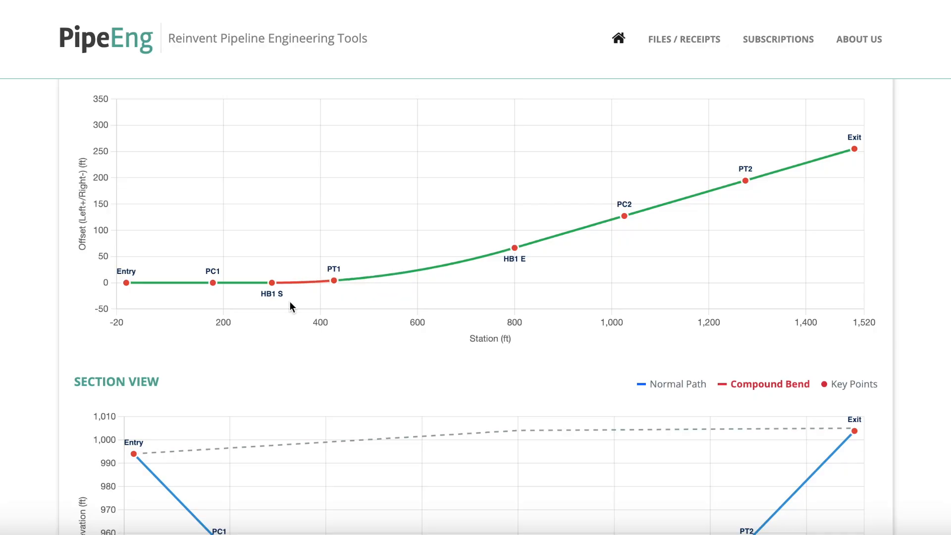
scroll(291, 305, "down", 3)
scroll(290, 304, "down", 4)
mouse_move(279, 280)
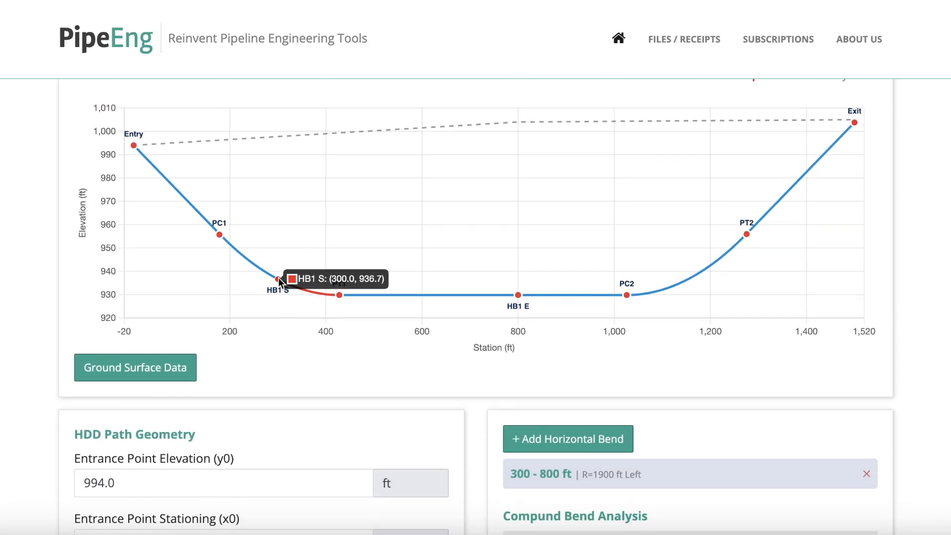
scroll(279, 281, "down", 2)
mouse_move(278, 171)
mouse_move(339, 189)
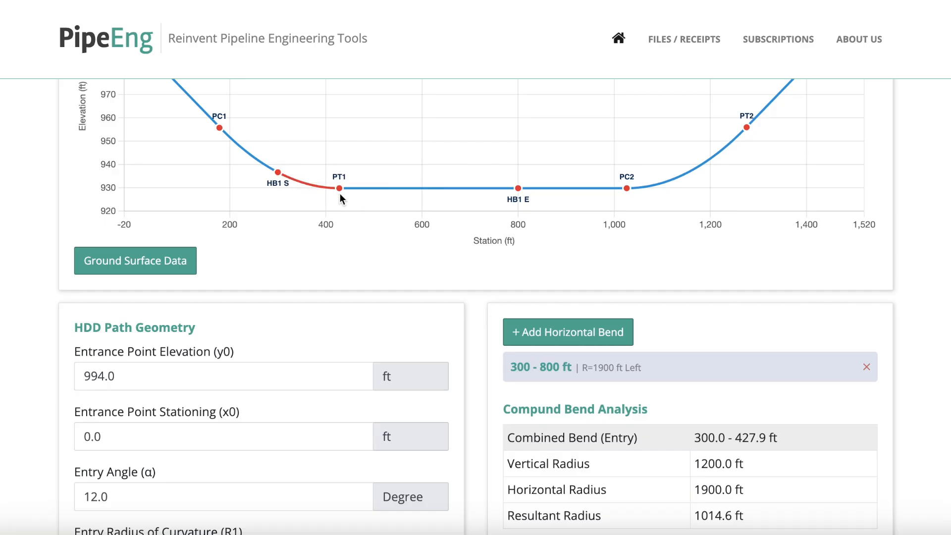
Step: Read the combined entry bend's station range, its vertical, horizontal and resultant radii, and the path geometry values
scroll(519, 211, "down", 3)
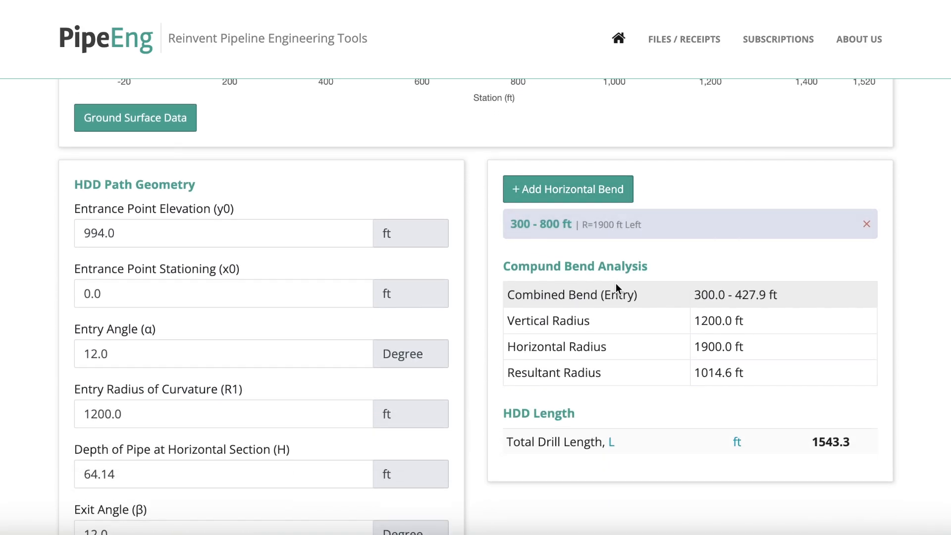
left_click_drag(697, 294, 779, 295)
left_click(784, 299)
left_click_drag(695, 295, 732, 297)
left_click(732, 296)
left_click_drag(793, 300, 735, 296)
scroll(738, 297, "up", 3)
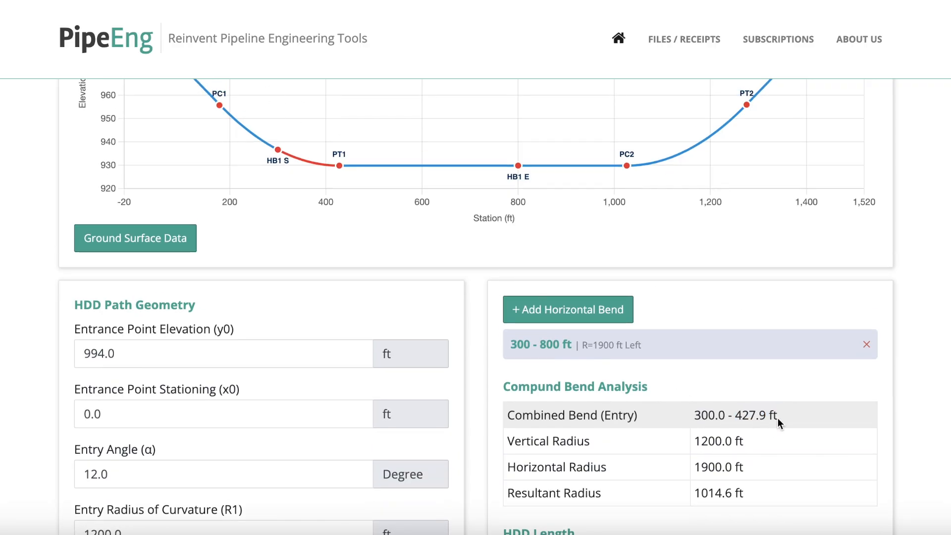
scroll(778, 419, "down", 2)
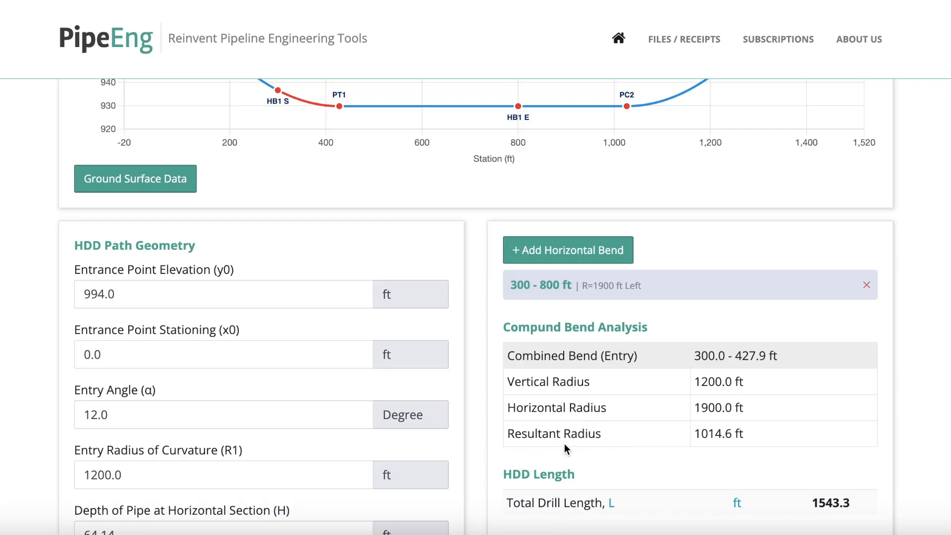
scroll(746, 444, "down", 6)
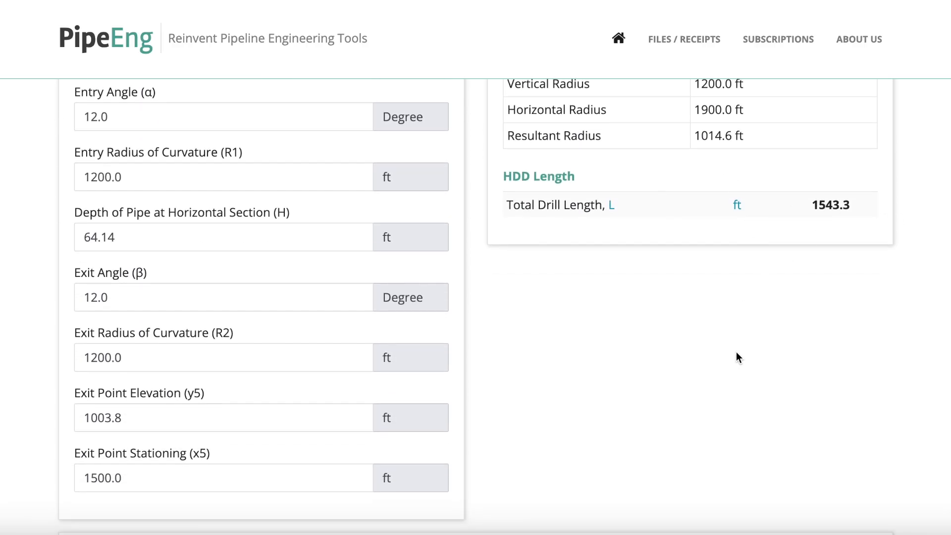
Step: Review the design HDD profile, design parameters, pullback loads, installation stresses and operational stresses for the edited bend
scroll(736, 355, "down", 8)
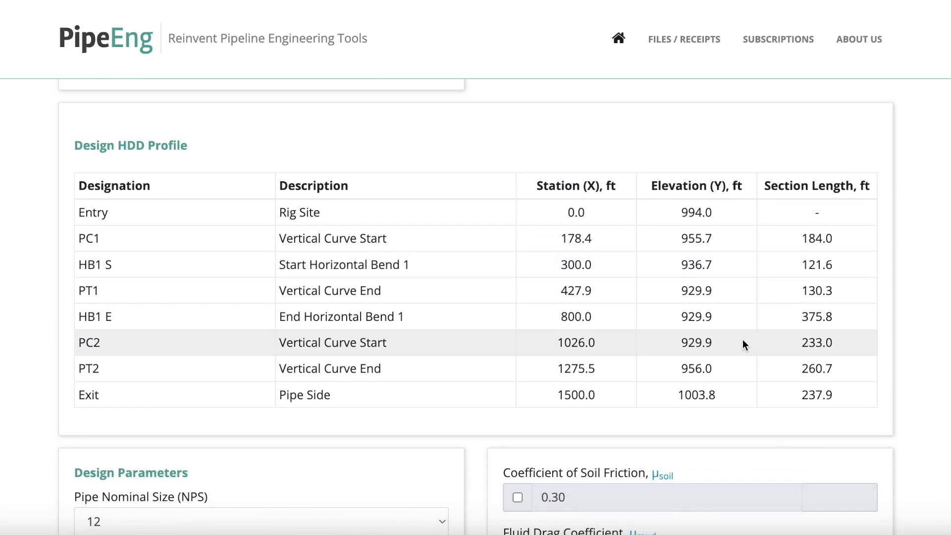
scroll(722, 340, "down", 2)
scroll(721, 345, "down", 7)
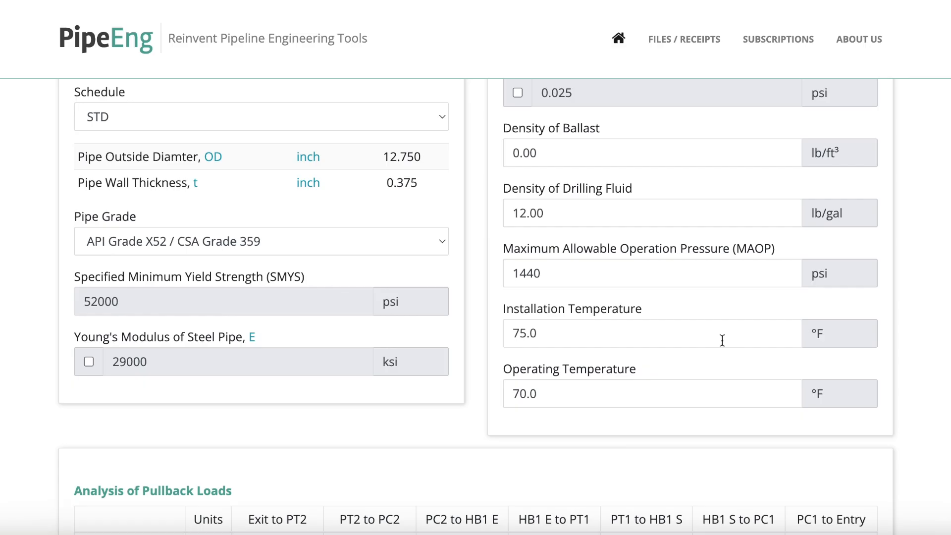
scroll(552, 426, "down", 8)
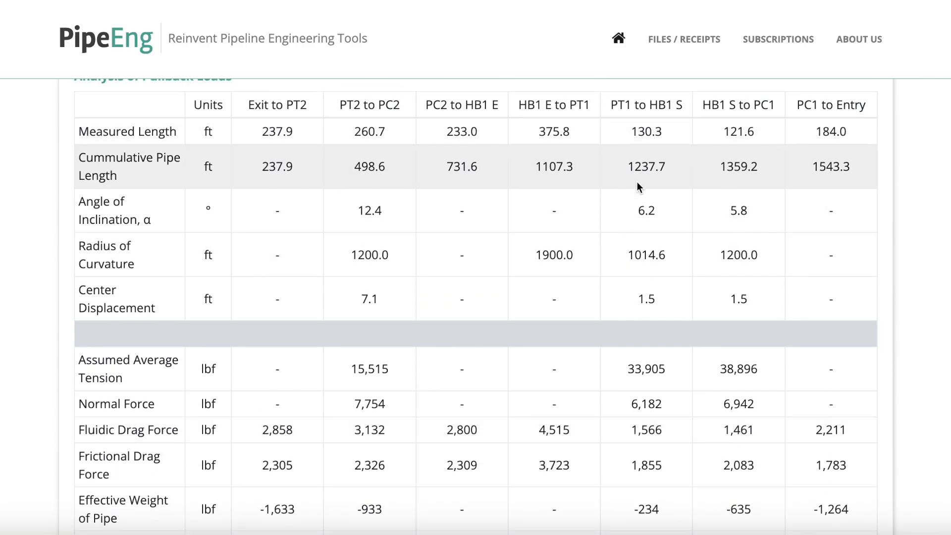
scroll(639, 187, "down", 10)
scroll(637, 183, "down", 4)
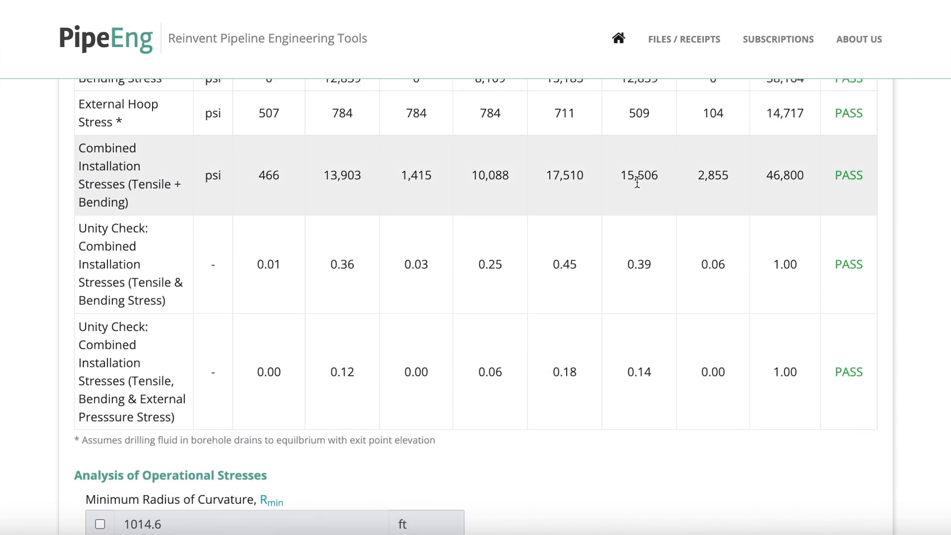
scroll(637, 183, "down", 7)
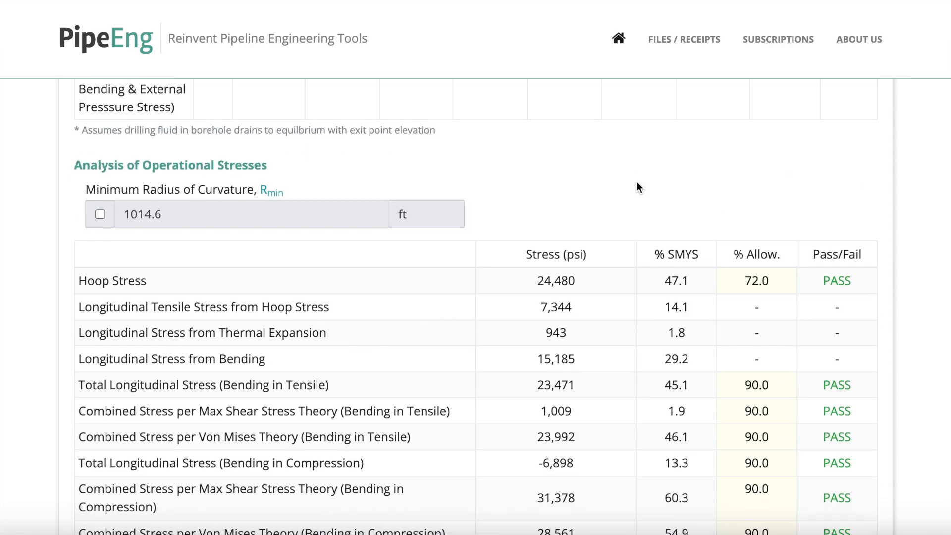
scroll(637, 183, "down", 5)
Step: Return to the plan and section views and inspect the drill path and its exit-side vertical curve
scroll(637, 183, "up", 20)
scroll(637, 182, "up", 9)
scroll(637, 183, "up", 2)
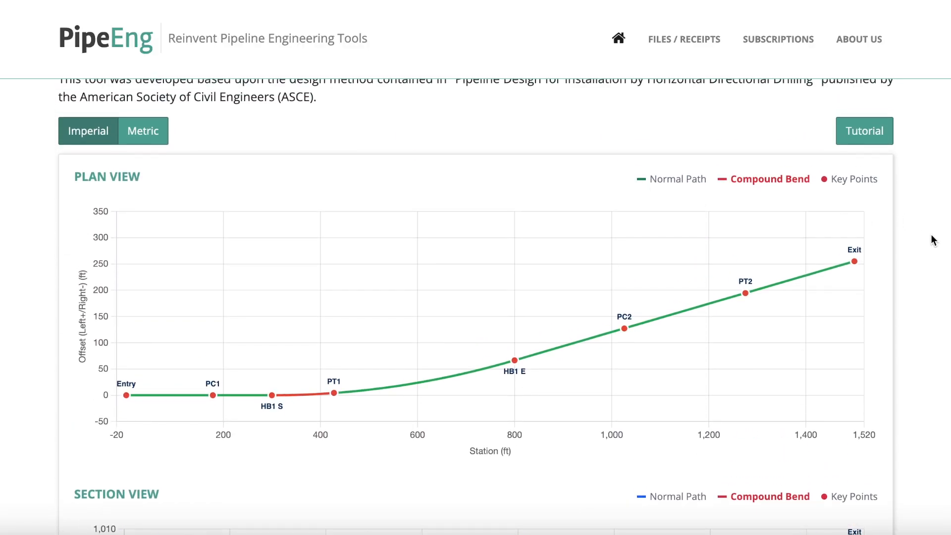
scroll(932, 231, "down", 3)
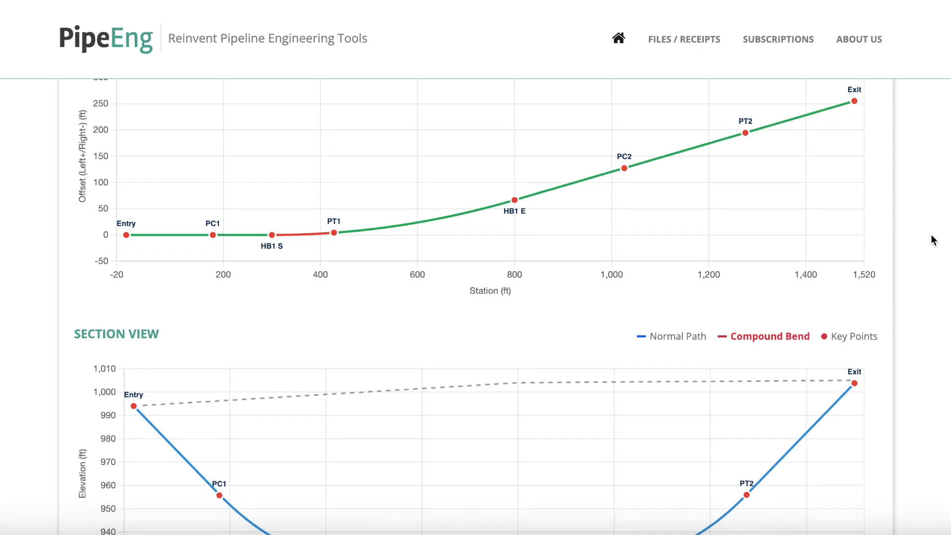
scroll(932, 240, "down", 1)
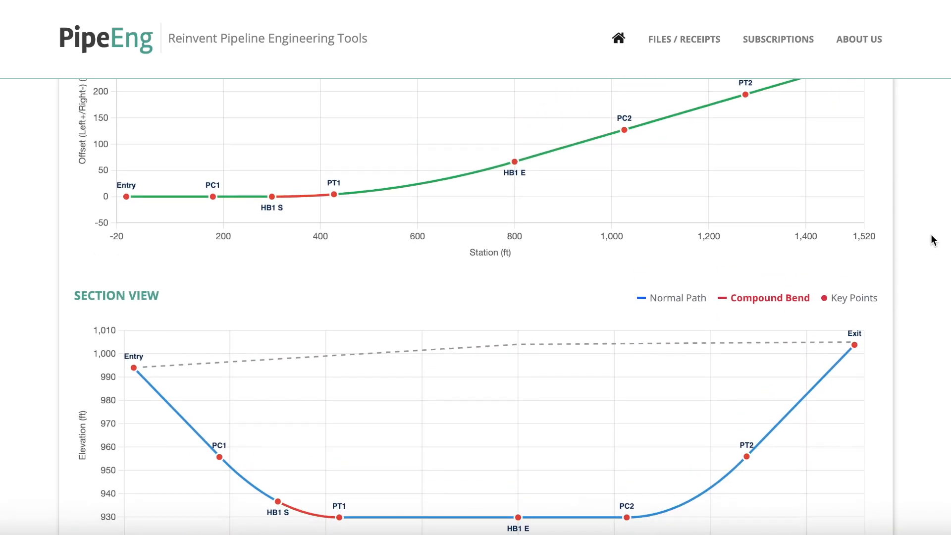
scroll(932, 237, "down", 5)
scroll(932, 238, "up", 2)
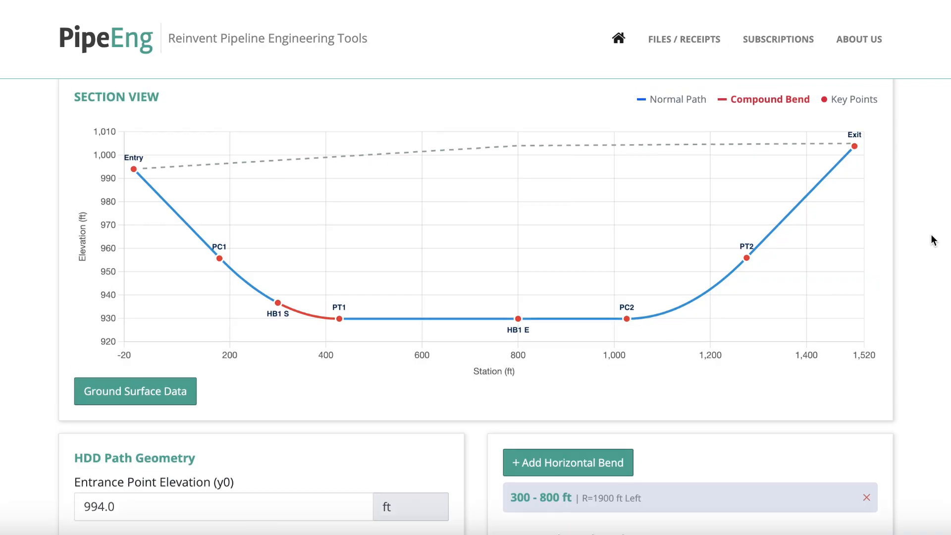
scroll(931, 238, "down", 1)
scroll(597, 401, "down", 2)
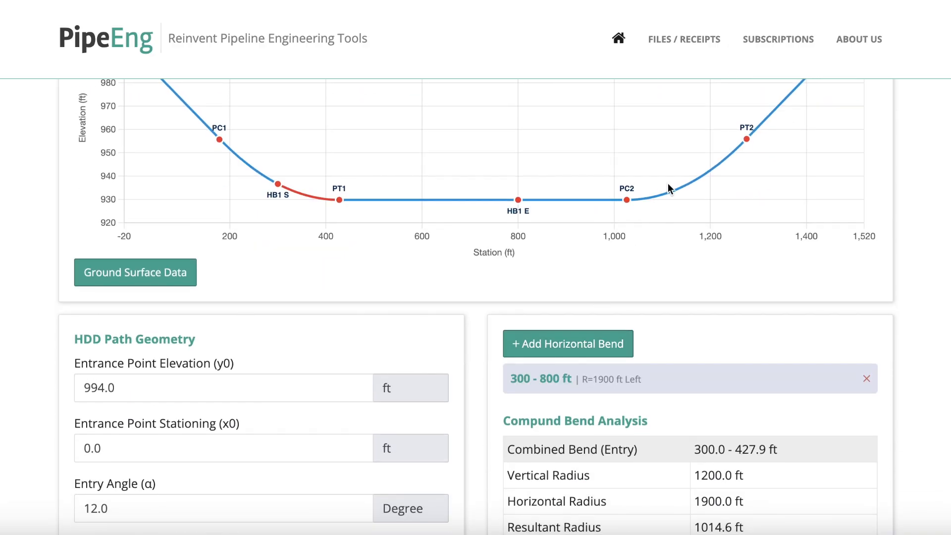
Step: Add a horizontal bend from station 900 ft to 1200 ft with a 2100 ft radius, direction Right (Negative Z)
left_click(575, 346)
left_click(395, 170)
type("900")
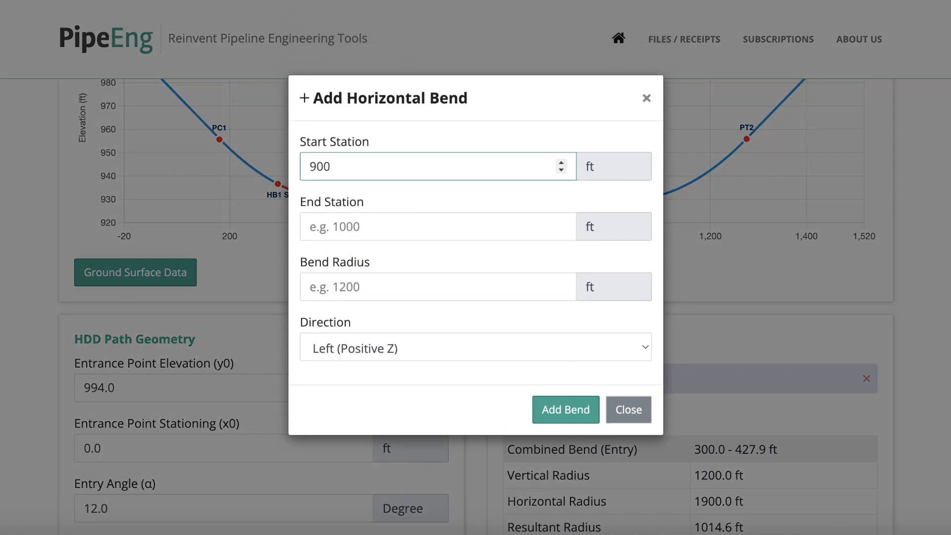
left_click(388, 220)
type("1200")
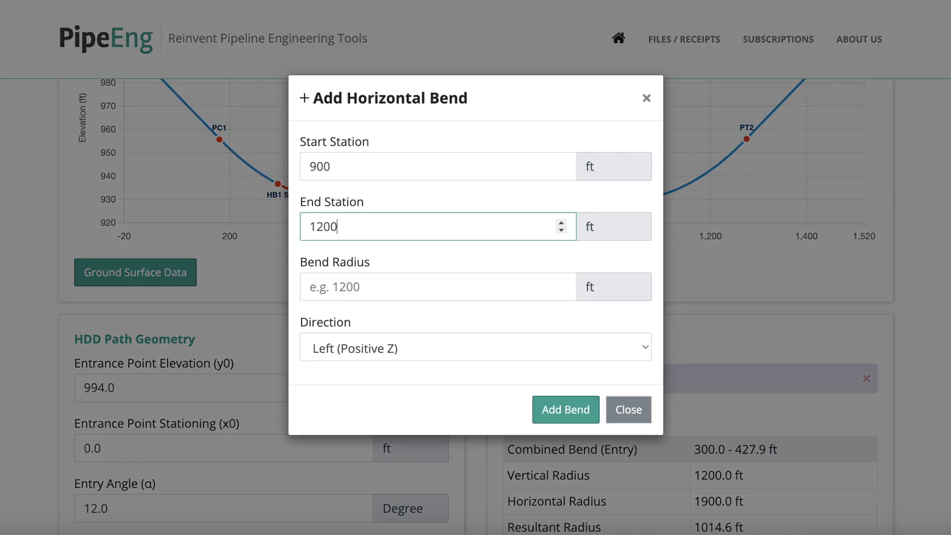
left_click(404, 290)
type("2100")
left_click(416, 349)
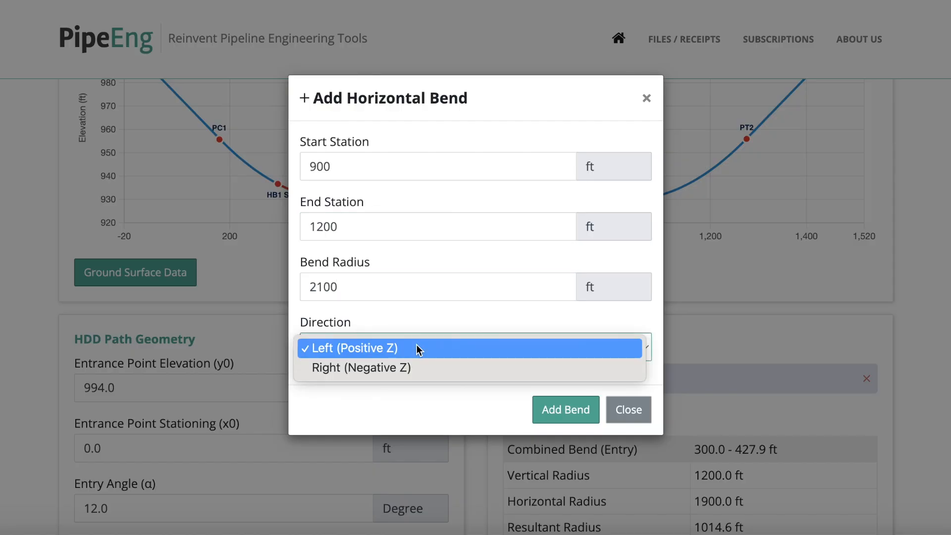
left_click(415, 379)
left_click(555, 411)
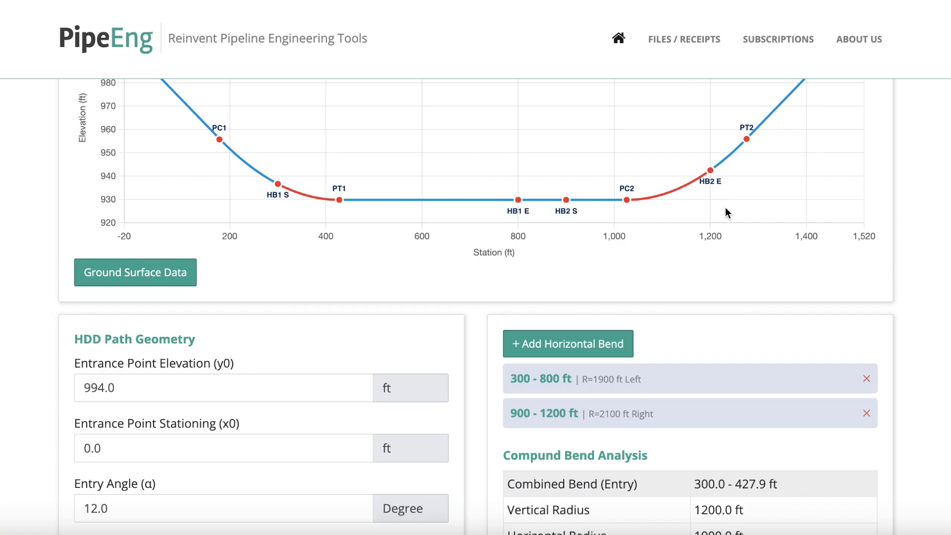
Step: Check the entry and exit compound bends in the plan and section views, and open the ground surface data
scroll(726, 207, "up", 10)
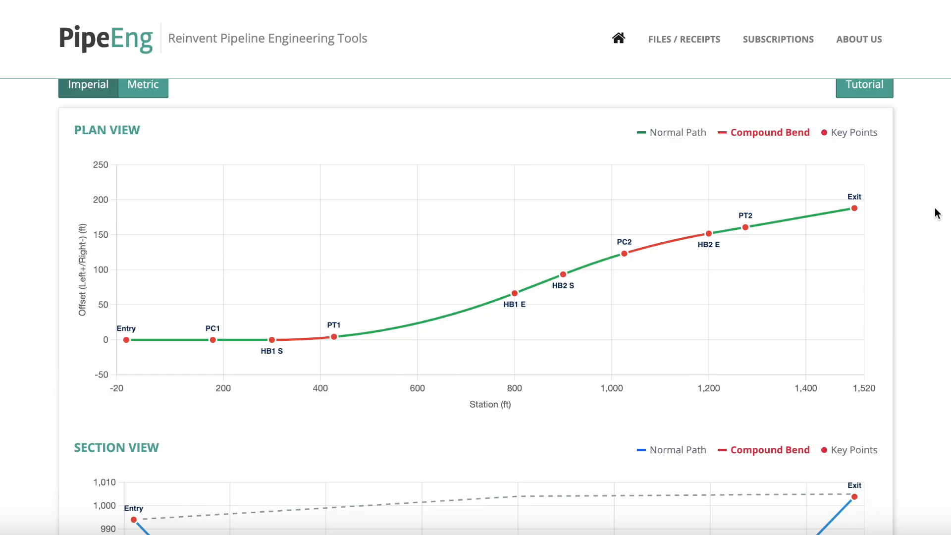
scroll(916, 261, "down", 5)
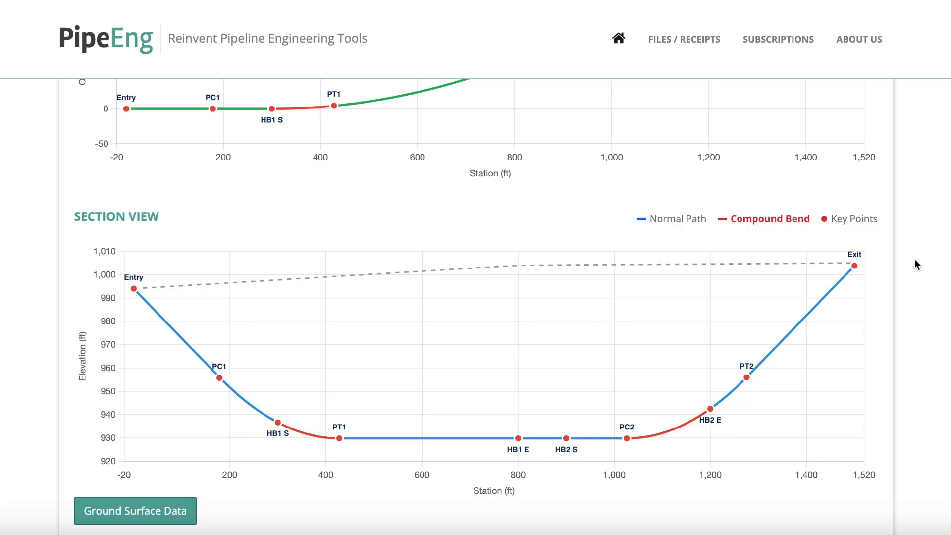
scroll(915, 260, "down", 1)
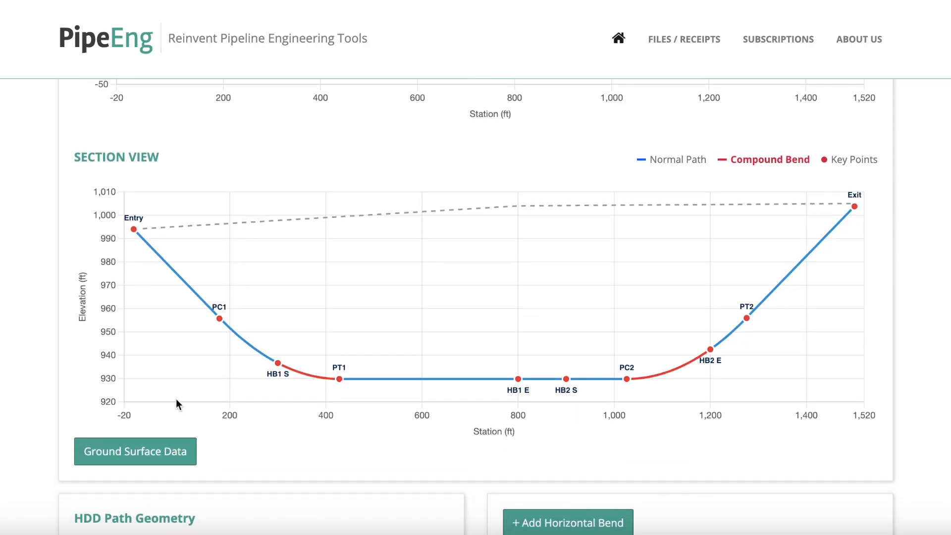
left_click(147, 449)
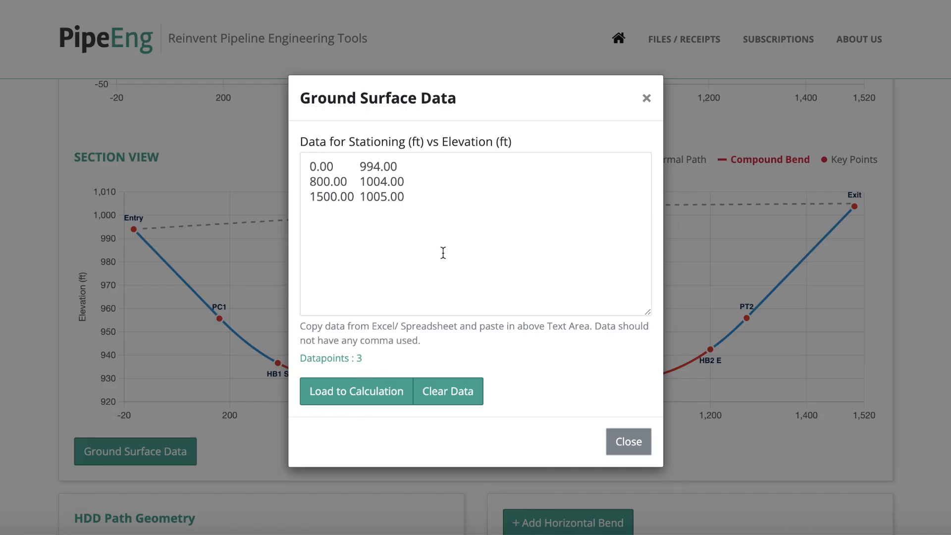
Step: Close the ground surface data and review the compound bend analysis, design HDD profile and design parameters
left_click(629, 441)
scroll(632, 443, "down", 10)
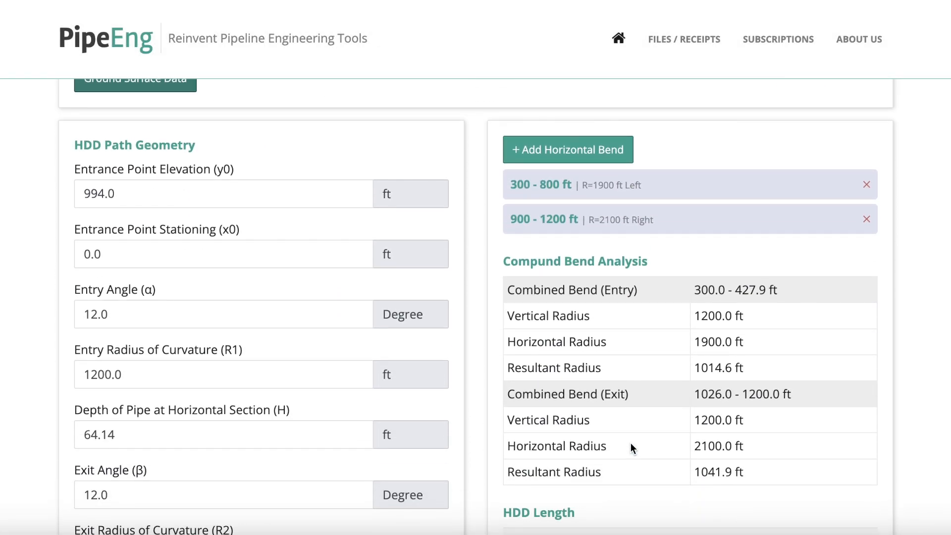
scroll(632, 443, "down", 20)
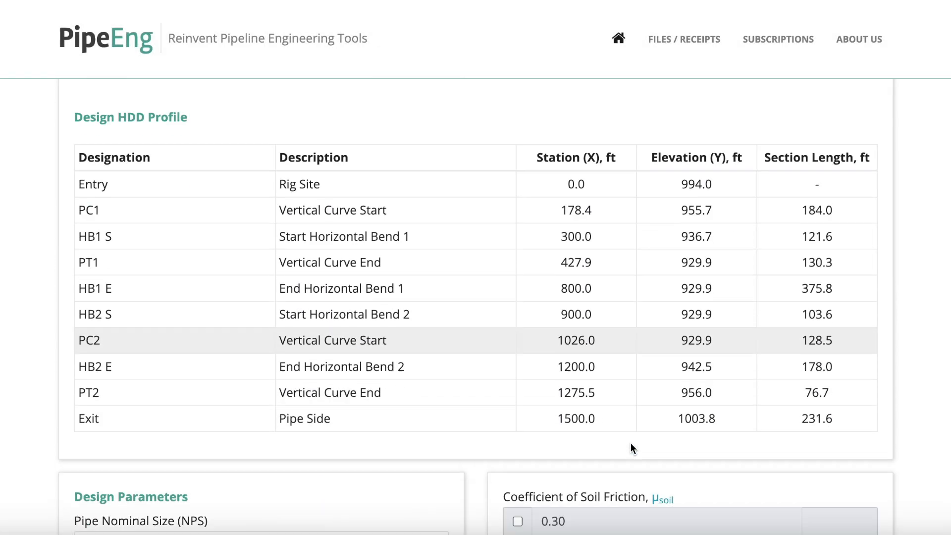
scroll(631, 443, "down", 3)
scroll(631, 443, "up", 3)
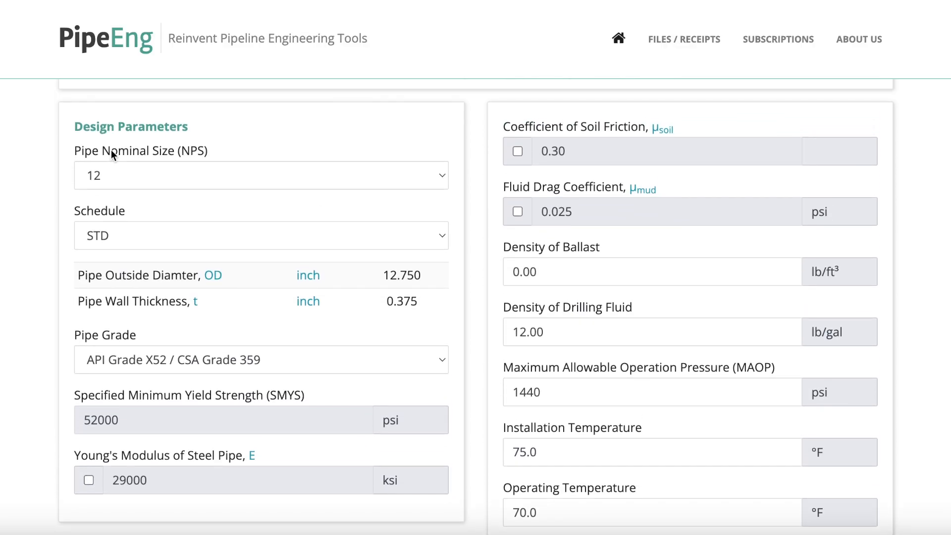
Step: Check the available pipe sizes and schedules, and set the pipe nominal size to Custom
left_click(132, 174)
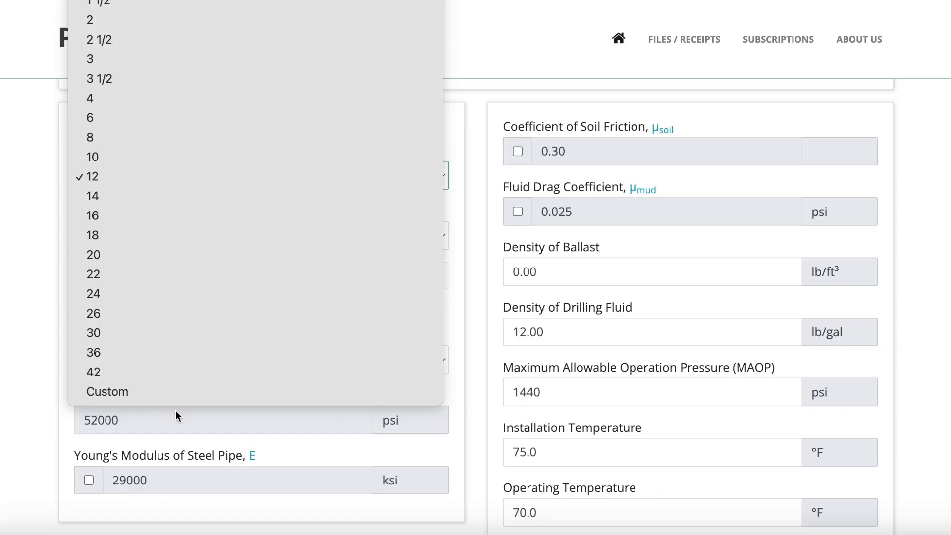
left_click(35, 320)
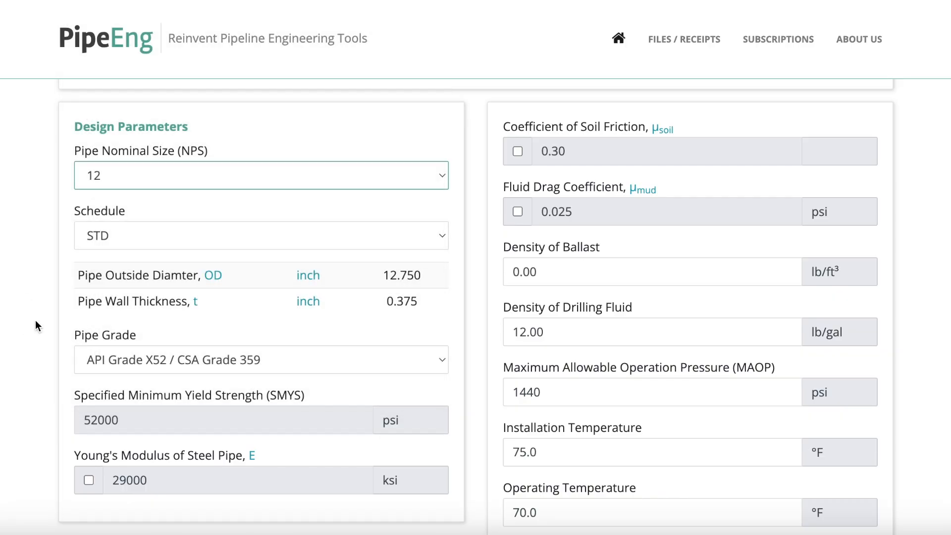
left_click(131, 227)
left_click(36, 243)
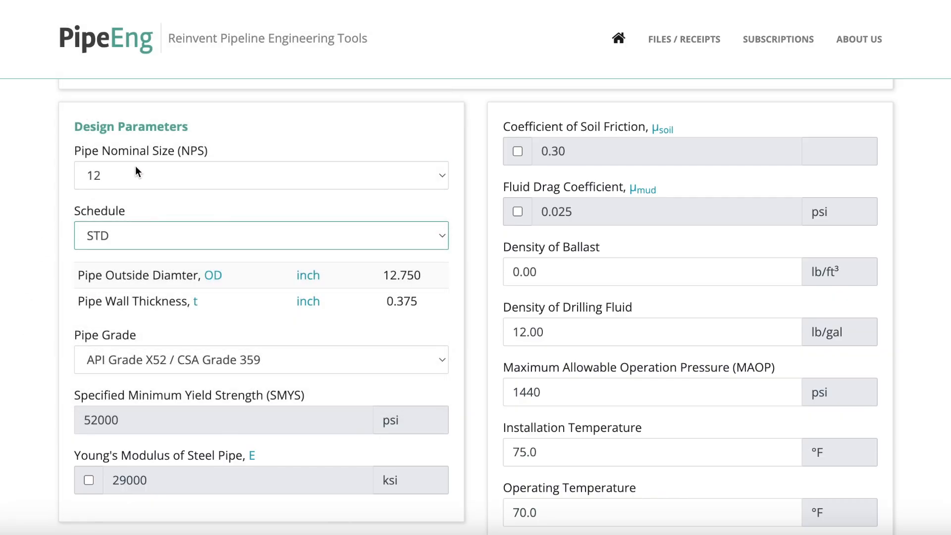
left_click(135, 165)
left_click(121, 398)
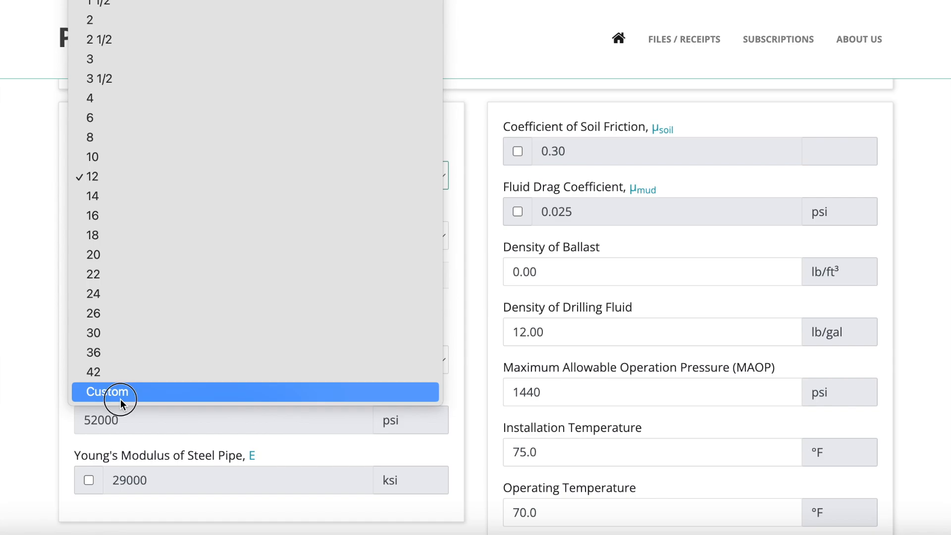
left_click_drag(122, 299, 55, 295)
left_click(55, 295)
Step: Check the pipe grade options, the remaining design parameters, and the pullback load and stress analysis results
left_click(130, 360)
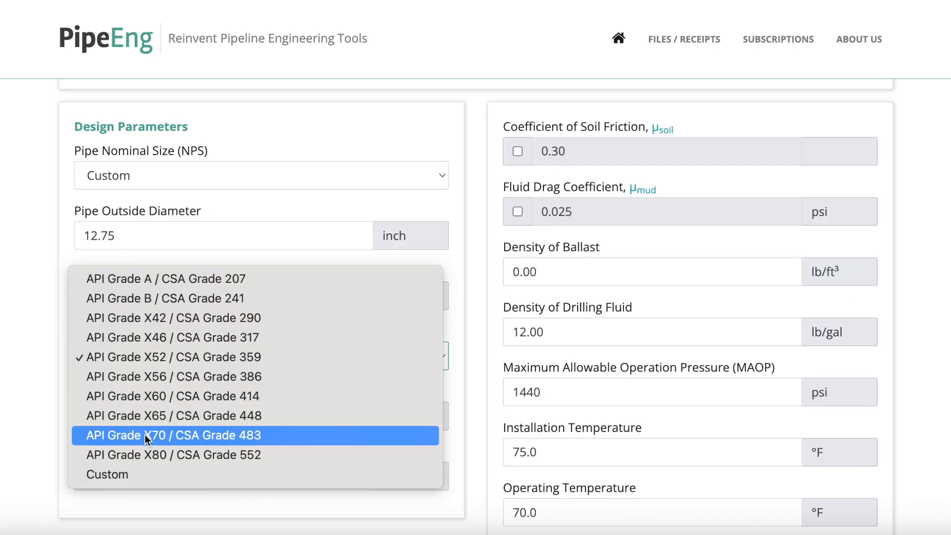
left_click(122, 475)
scroll(476, 307, "down", 2)
scroll(475, 307, "up", 2)
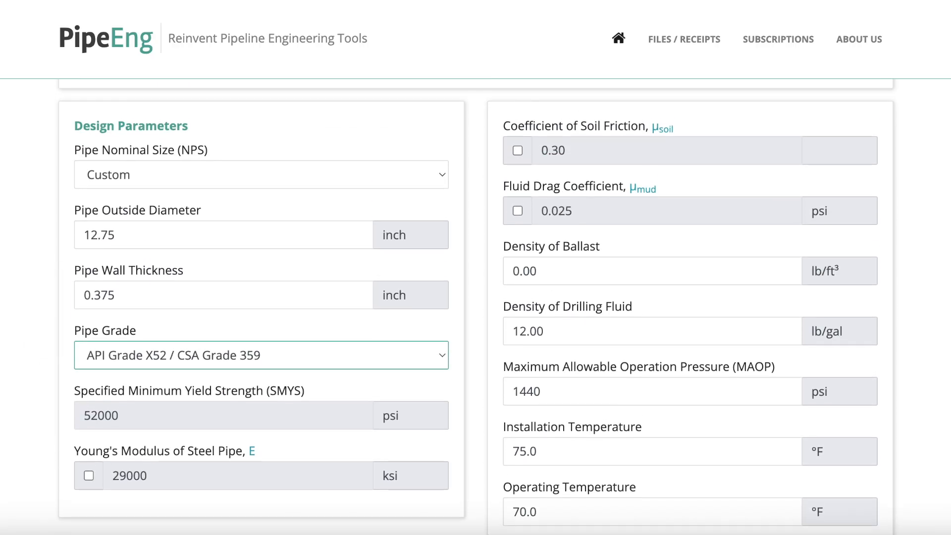
scroll(638, 271, "down", 2)
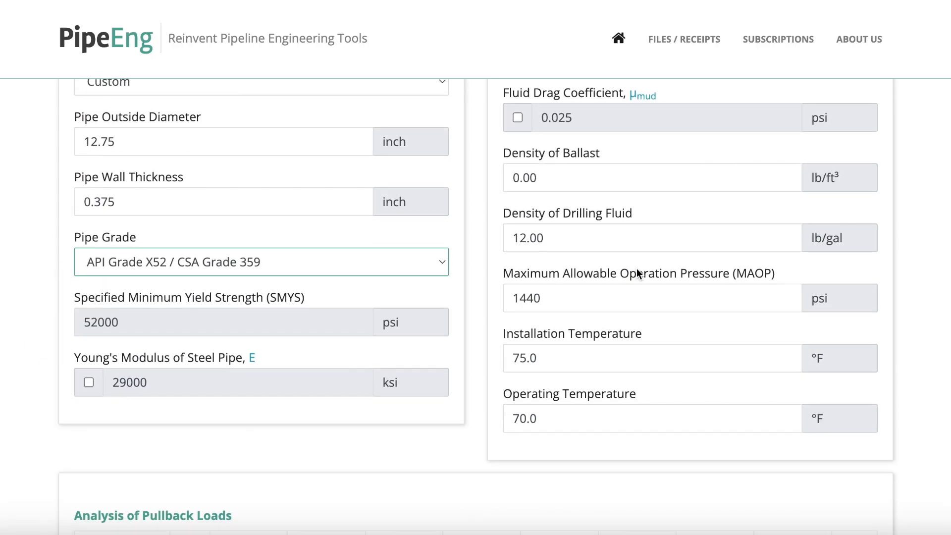
scroll(638, 274, "up", 1)
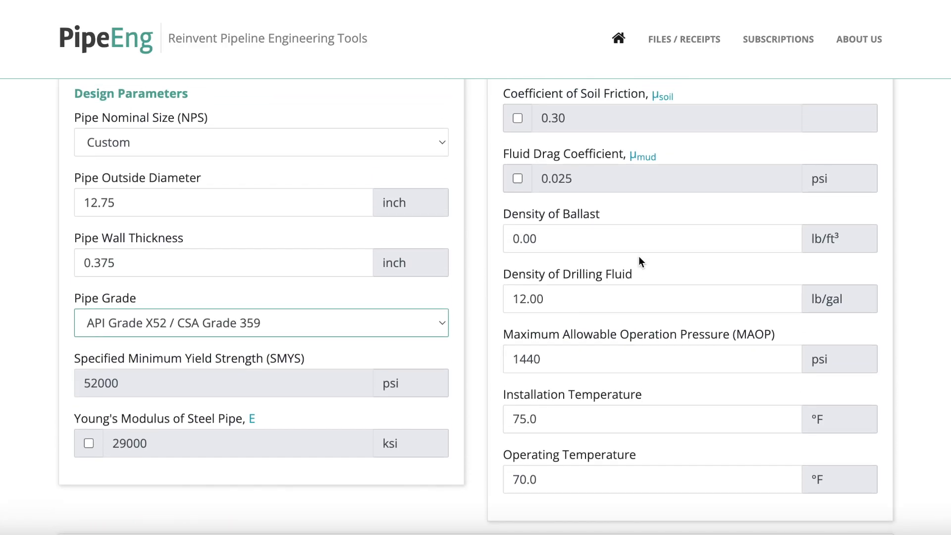
scroll(639, 259, "down", 10)
scroll(639, 258, "down", 12)
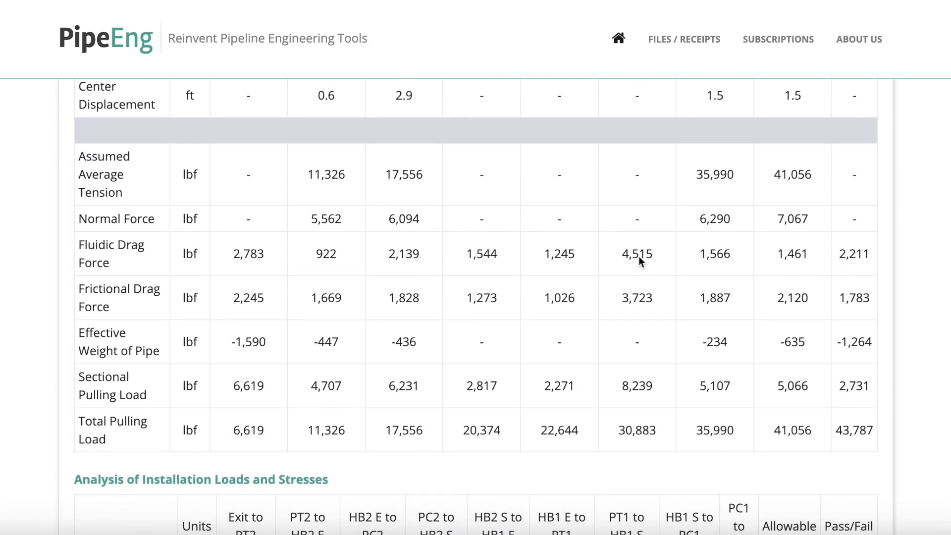
scroll(640, 260, "down", 4)
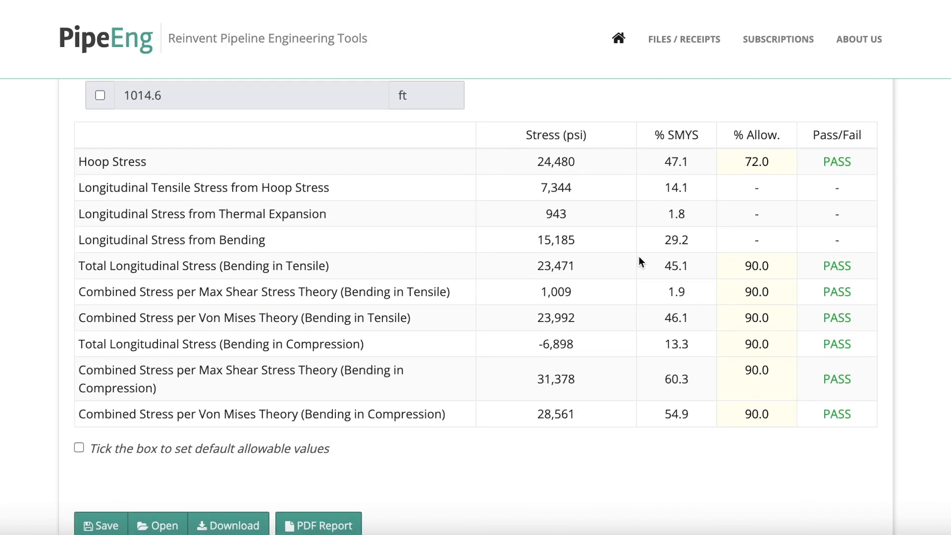
Step: Save the calculation as a file named HDDdesign1
scroll(640, 258, "down", 2)
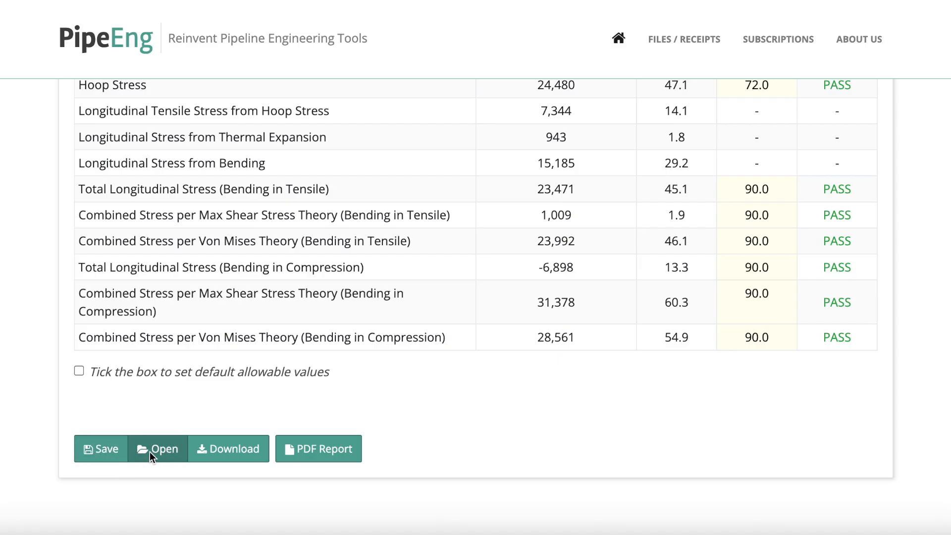
left_click(106, 450)
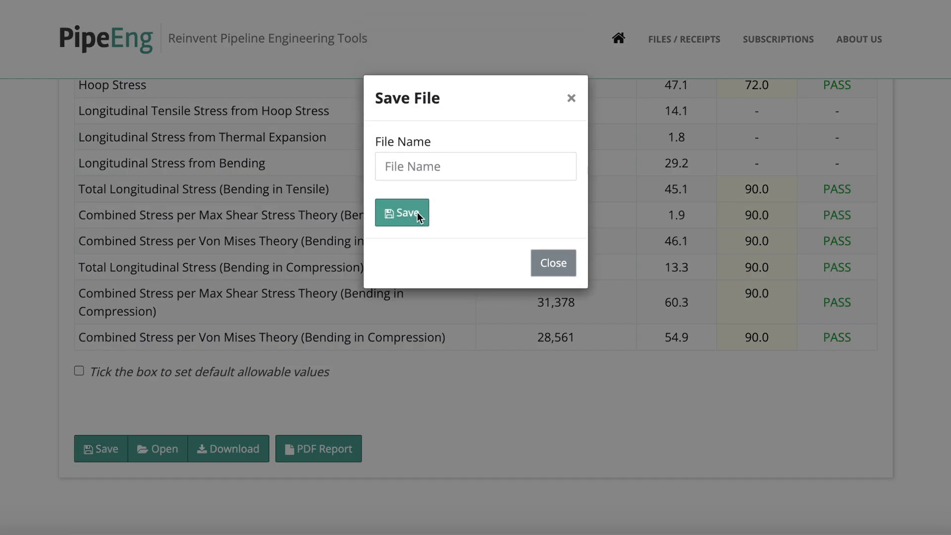
left_click(432, 177)
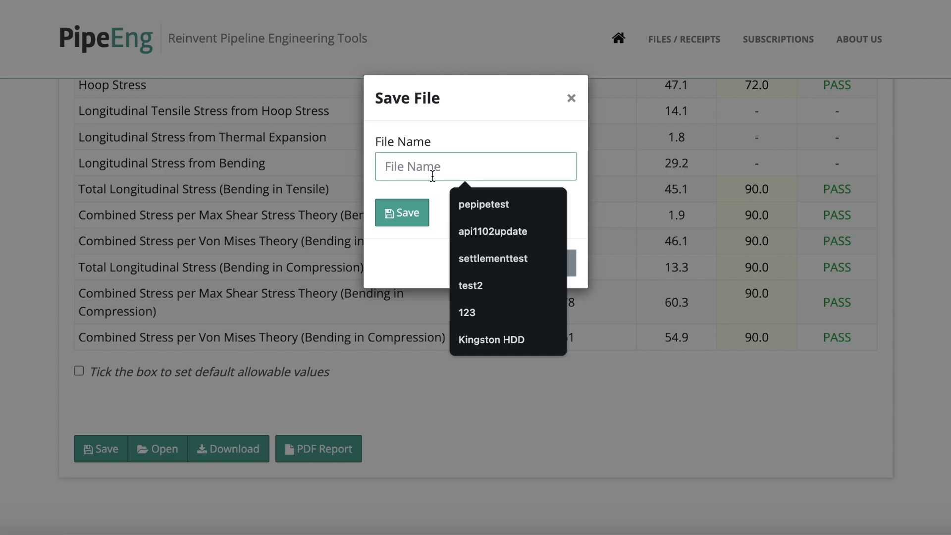
type("HDDdesign1")
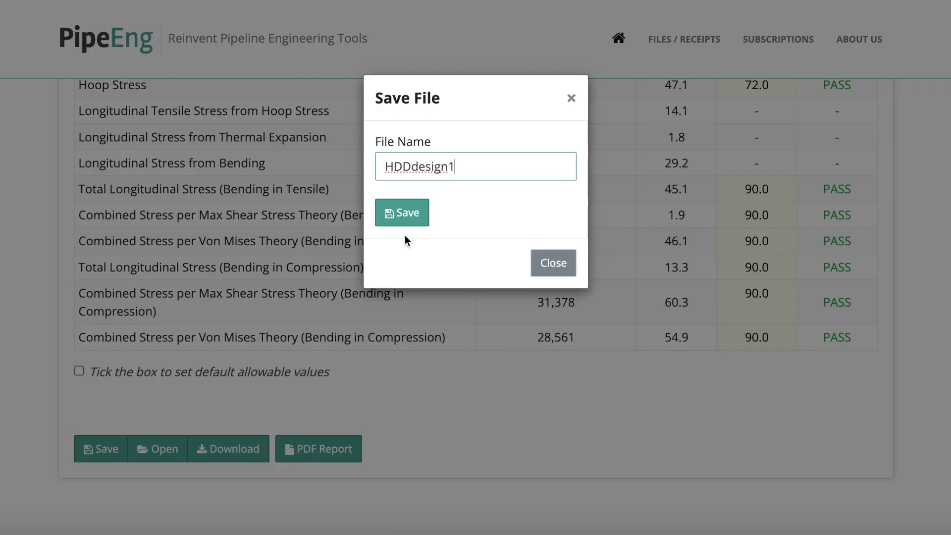
left_click(399, 214)
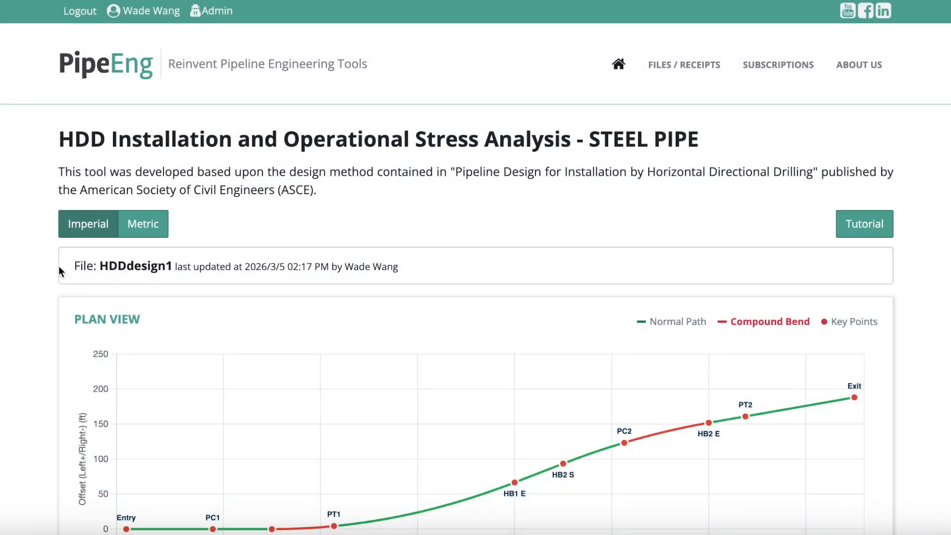
Step: Review the saved design's plan view, section view, path geometry and design HDD profile
scroll(380, 279, "down", 7)
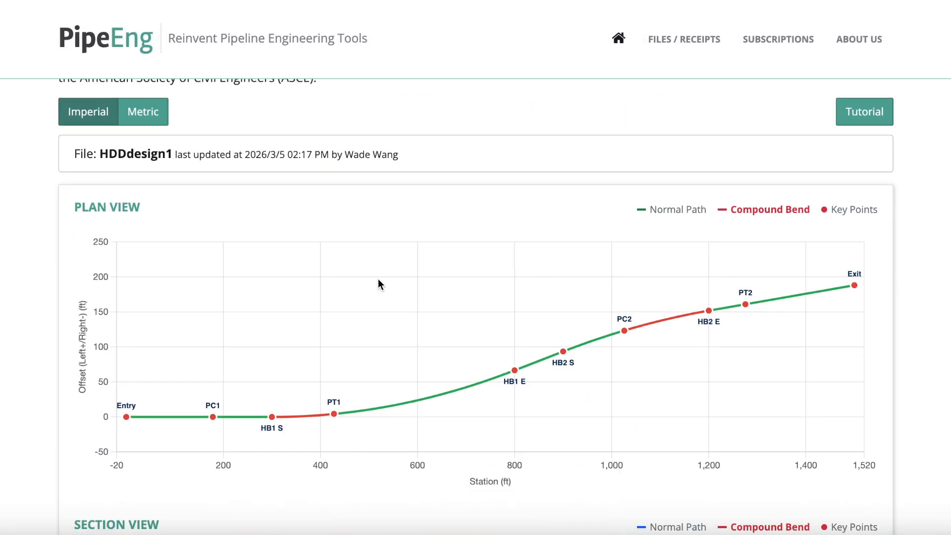
scroll(378, 282, "down", 20)
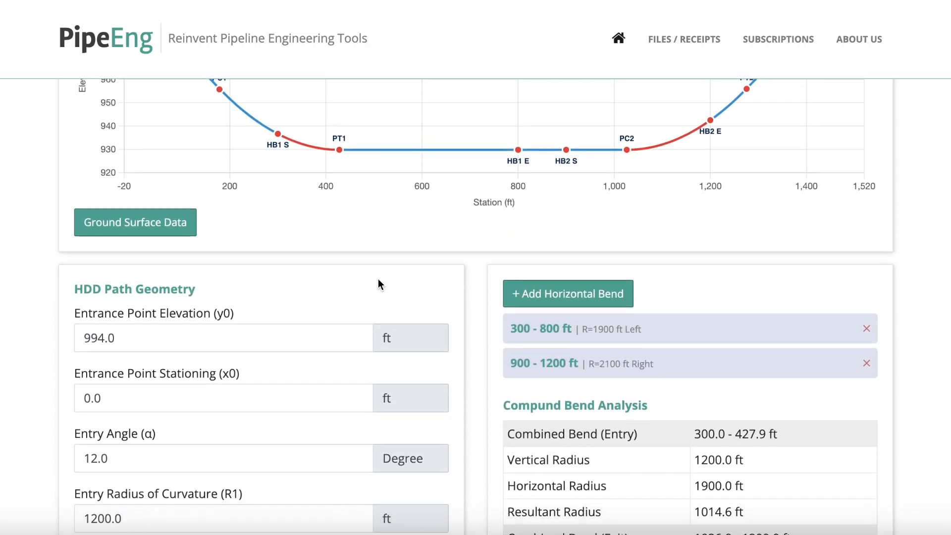
scroll(379, 284, "down", 10)
scroll(379, 284, "up", 15)
scroll(379, 278, "up", 4)
scroll(379, 278, "down", 8)
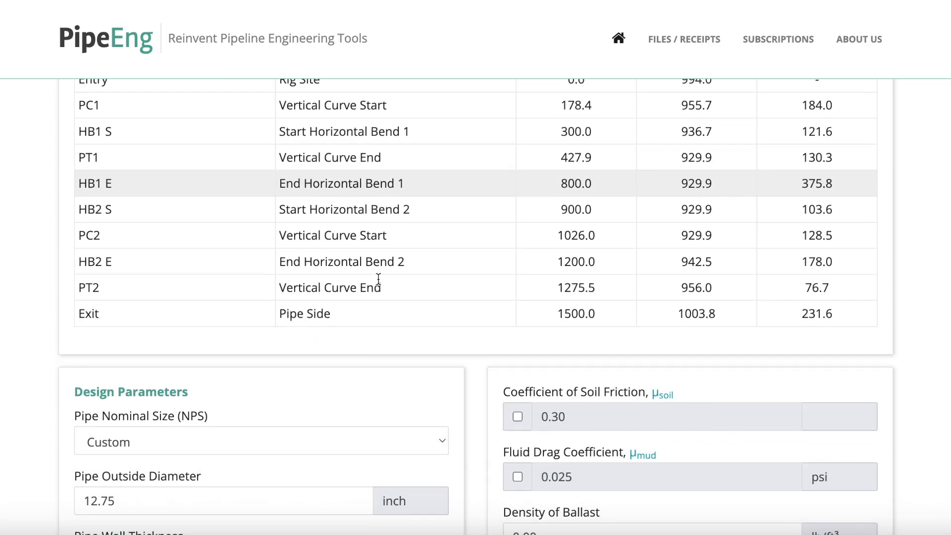
Step: Delete the 300 - 800 ft horizontal bend and check the drill path in the section view
scroll(378, 283, "up", 15)
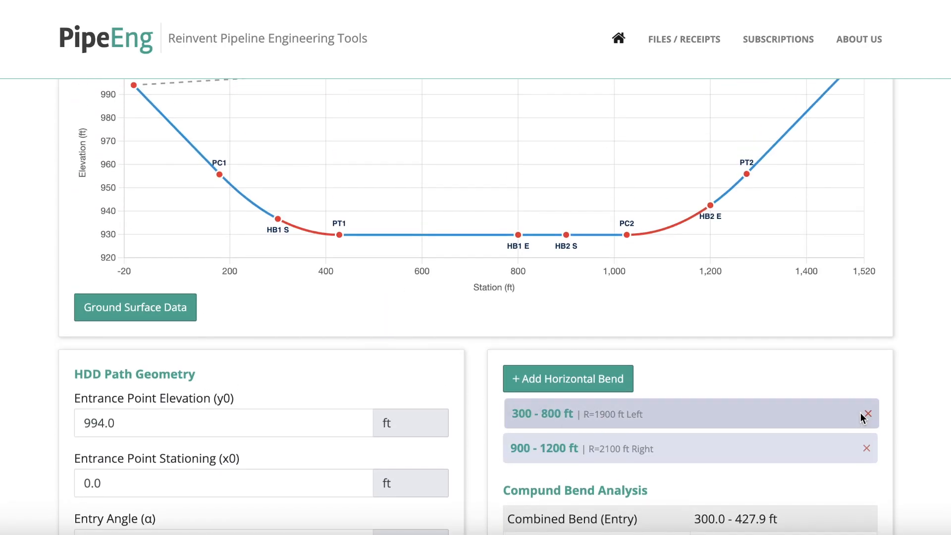
left_click(869, 415)
left_click(535, 211)
scroll(938, 254, "up", 3)
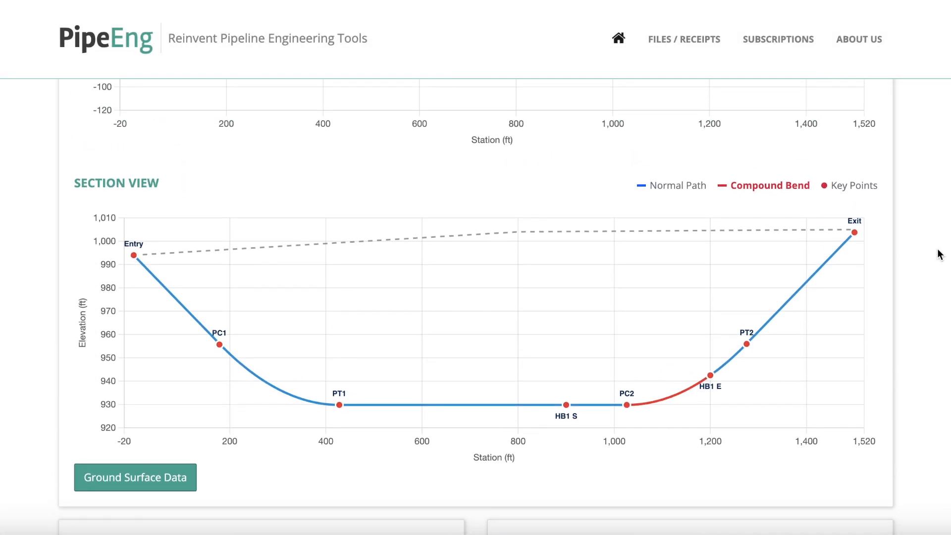
Step: Review the recalculated loads and stresses, and update the saved file HDDdesign1 with the changed design
scroll(939, 255, "down", 15)
scroll(939, 254, "down", 15)
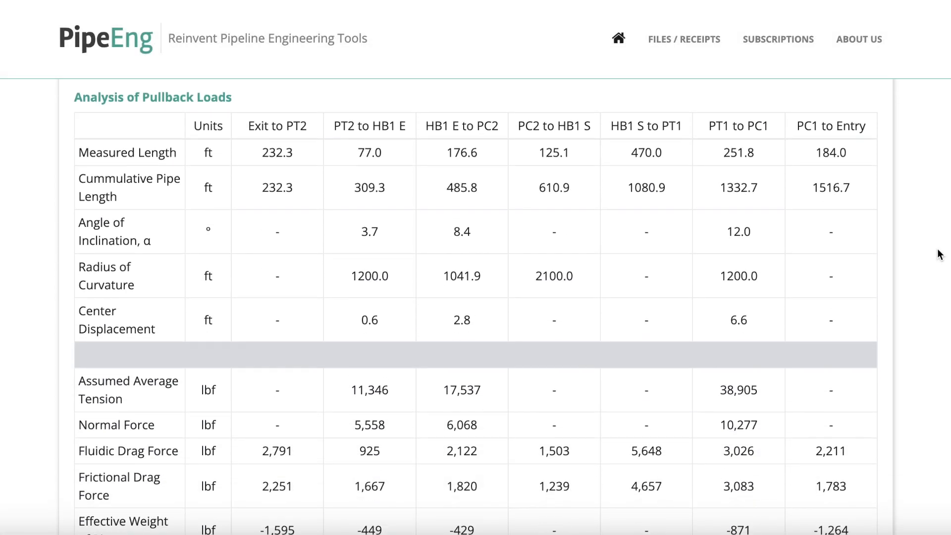
scroll(940, 254, "down", 10)
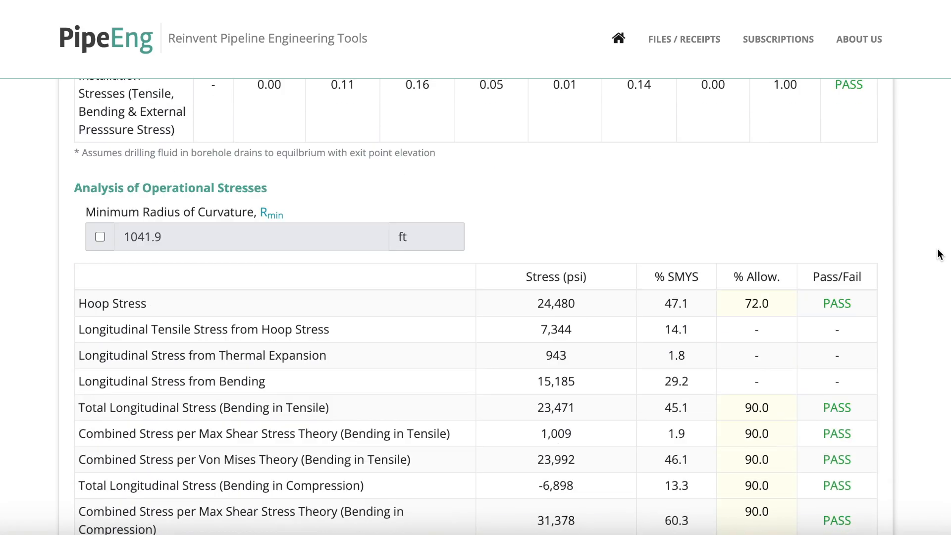
left_click(114, 392)
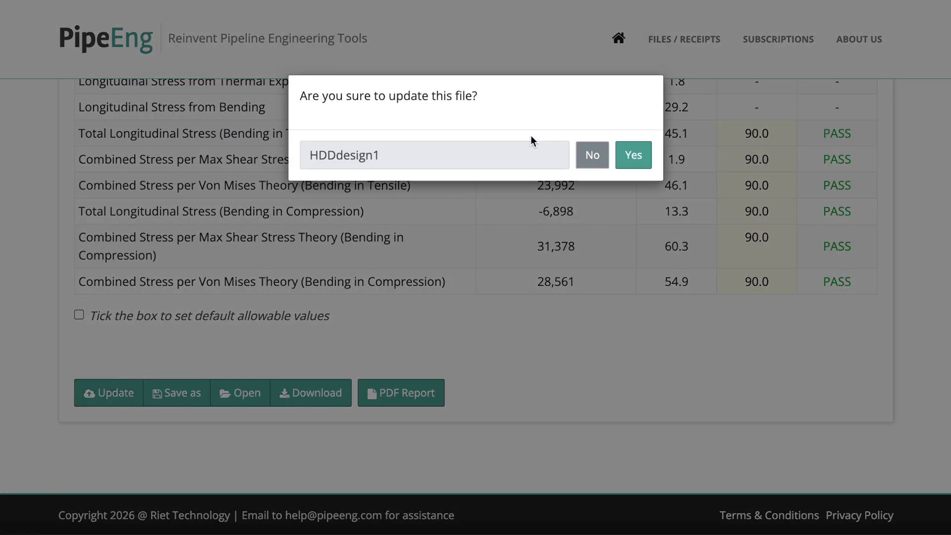
left_click(634, 155)
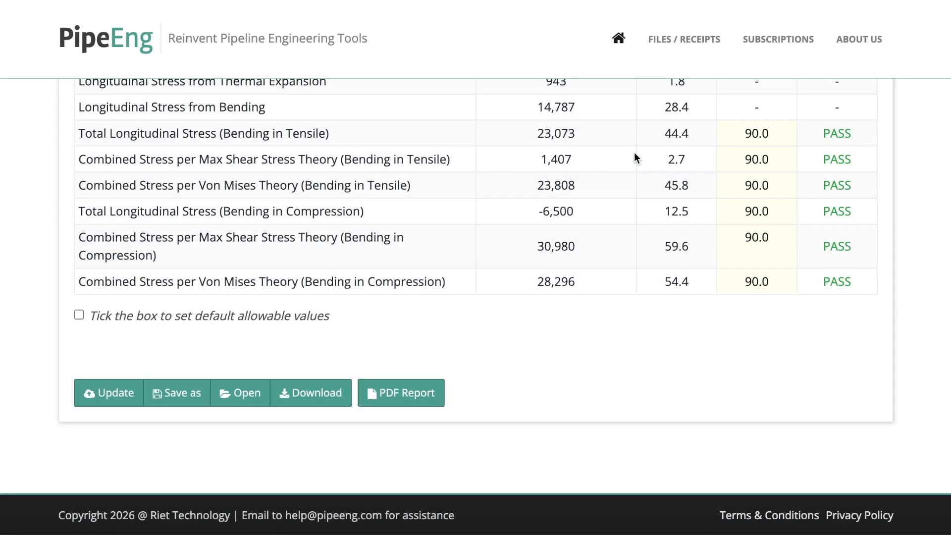
Step: Check the updated drill path, find HDDdesign1 among the account's saved files and open it
scroll(635, 154, "up", 15)
scroll(636, 157, "up", 10)
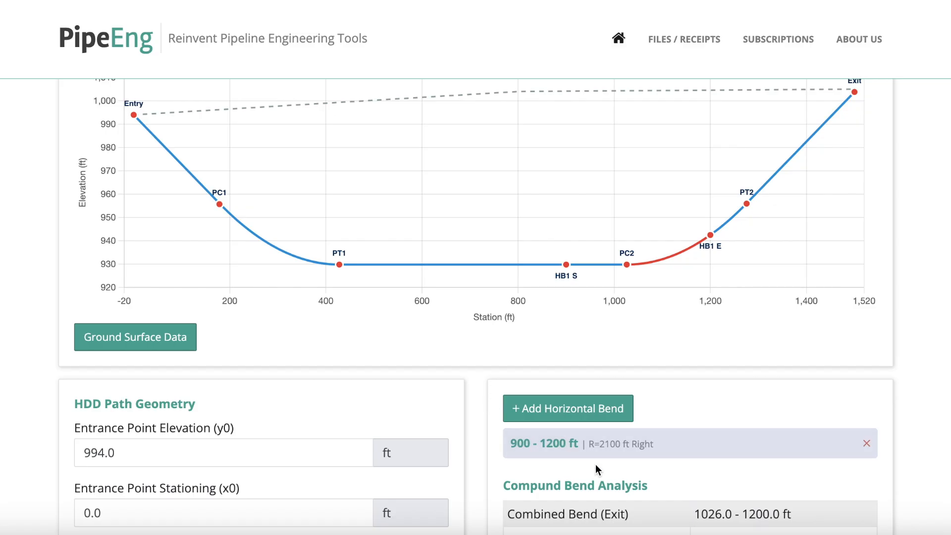
scroll(596, 470, "up", 10)
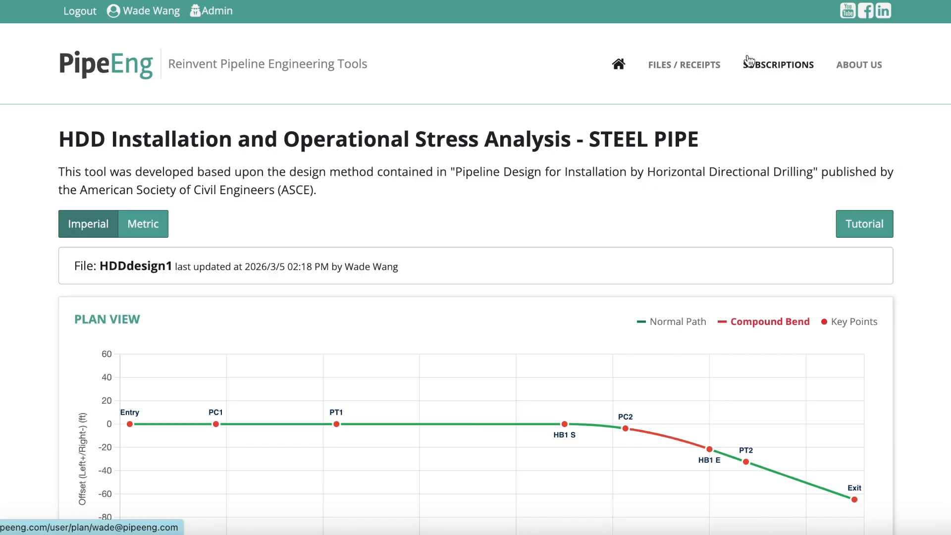
left_click(687, 69)
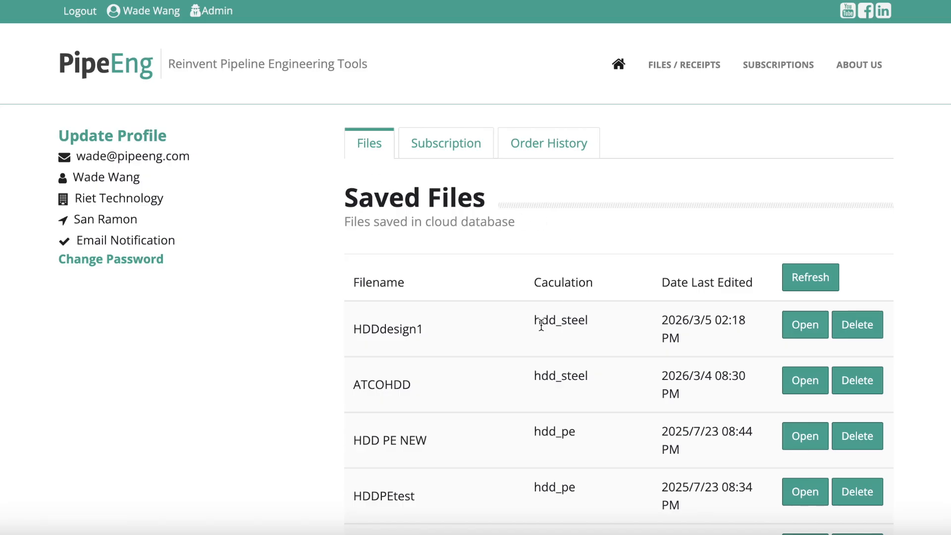
left_click_drag(354, 326, 467, 325)
left_click(468, 330)
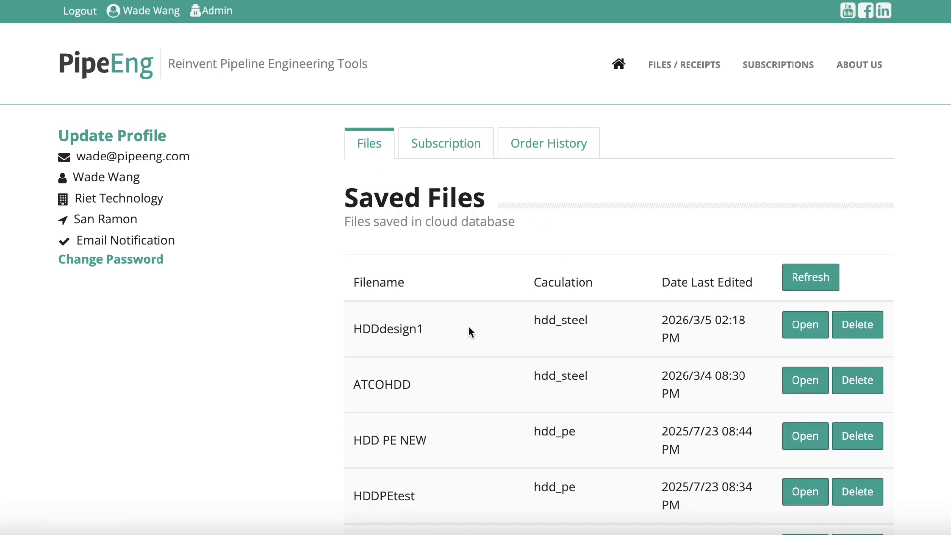
left_click(804, 323)
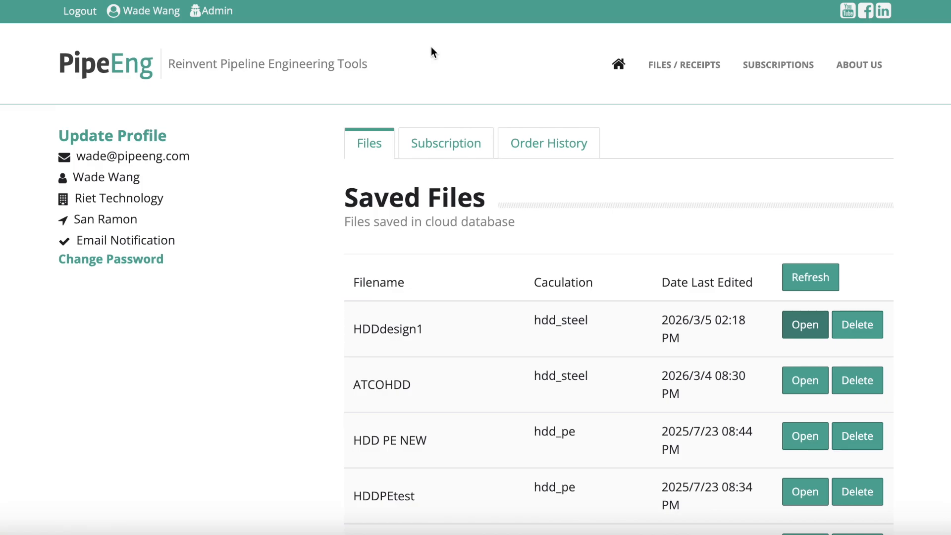
Step: View the account's subscriptions and order history, and return to the saved files list
left_click(444, 149)
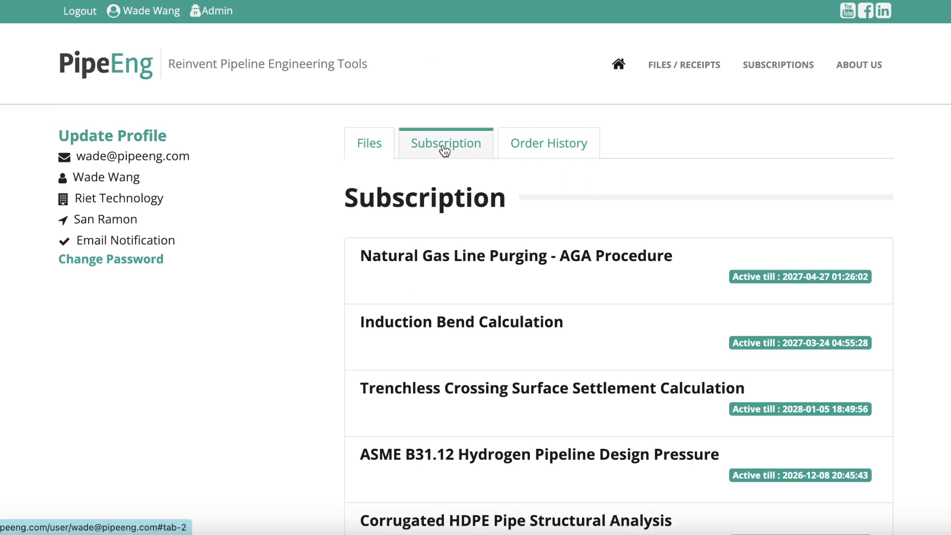
left_click(529, 149)
left_click(475, 149)
left_click(548, 148)
left_click(450, 151)
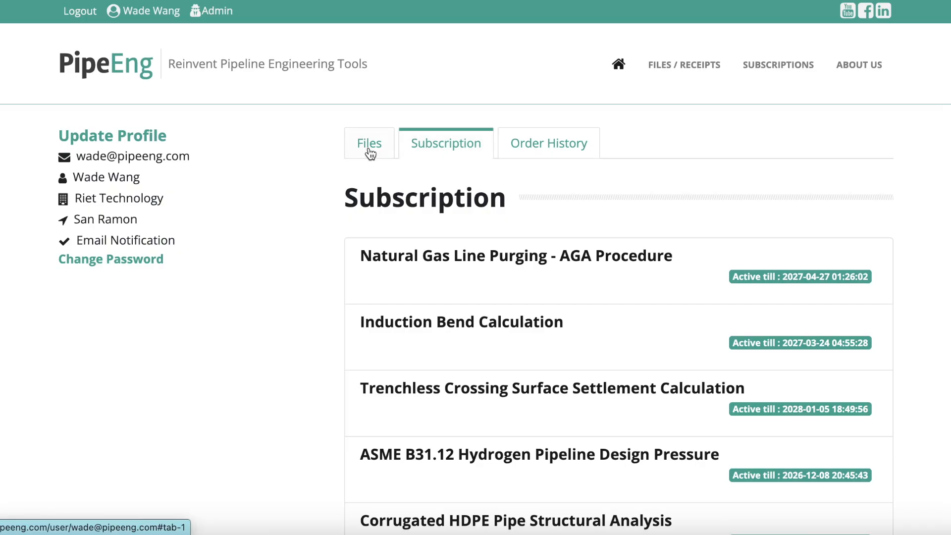
left_click(370, 151)
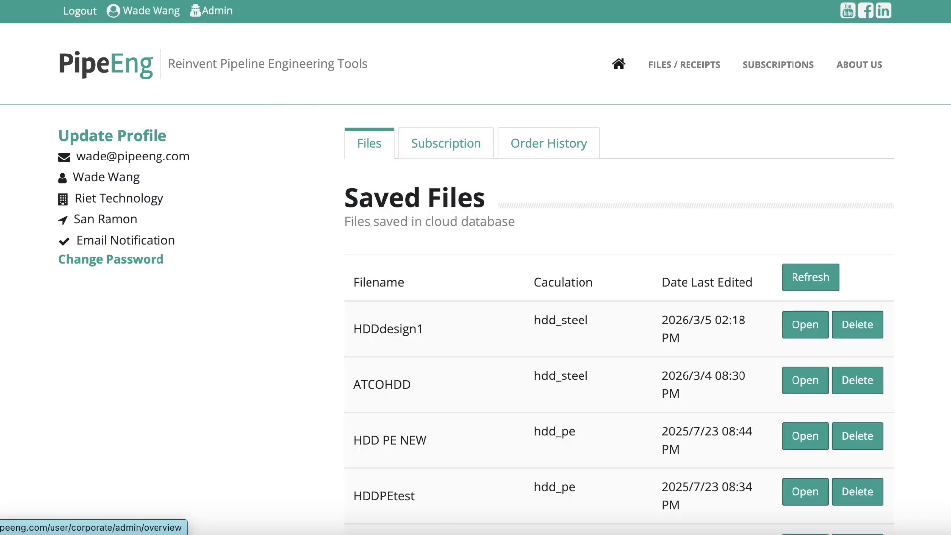
Step: Browse the site's full list of pipeline calculation tools, from HDD design to gas hydraulic analysis
left_click(207, 13)
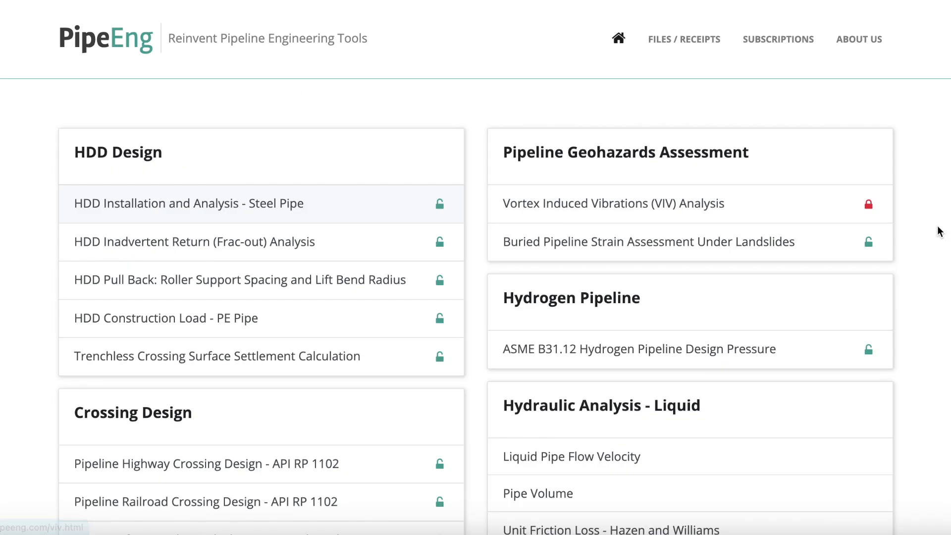
scroll(939, 231, "down", 15)
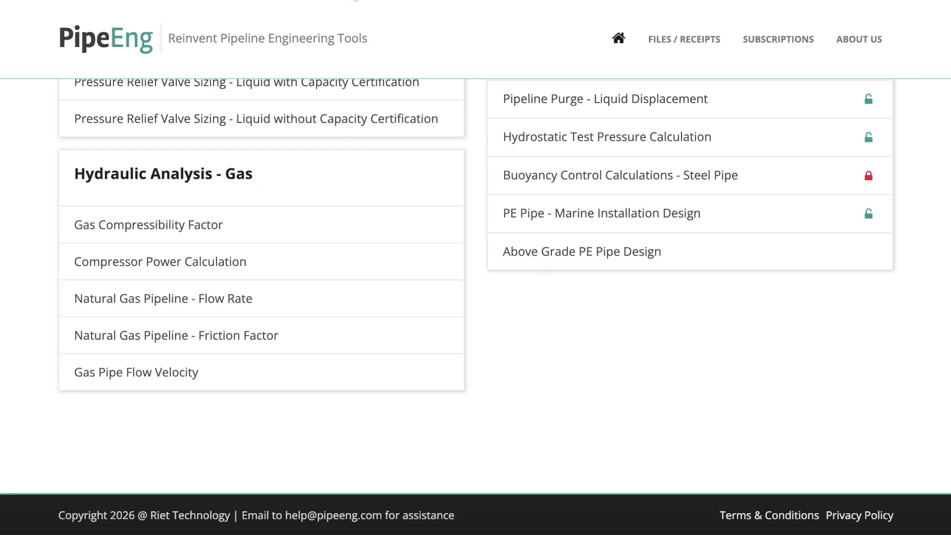
Step: Return to the HDD steel pipe analysis and open its PDF report with the existing report options
left_click(351, 0)
scroll(412, 191, "down", 20)
scroll(411, 189, "down", 10)
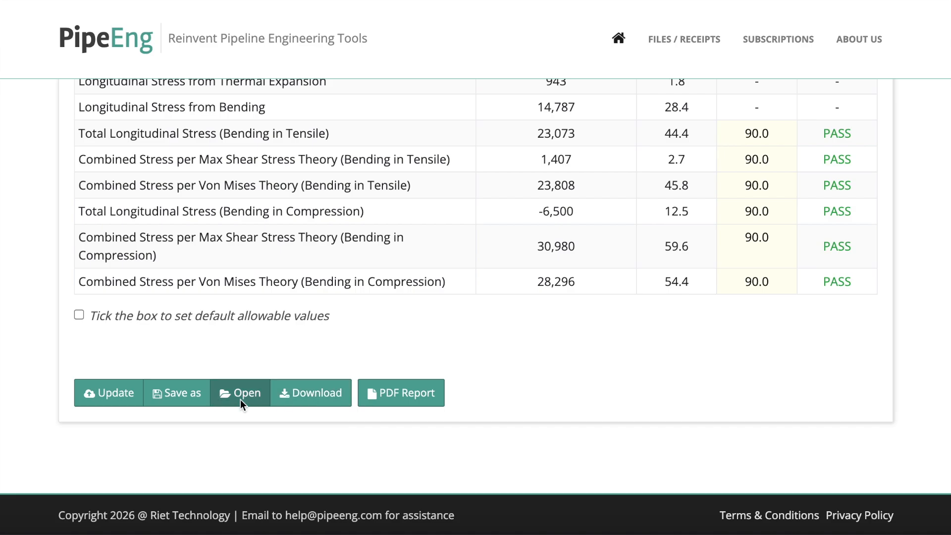
left_click(417, 398)
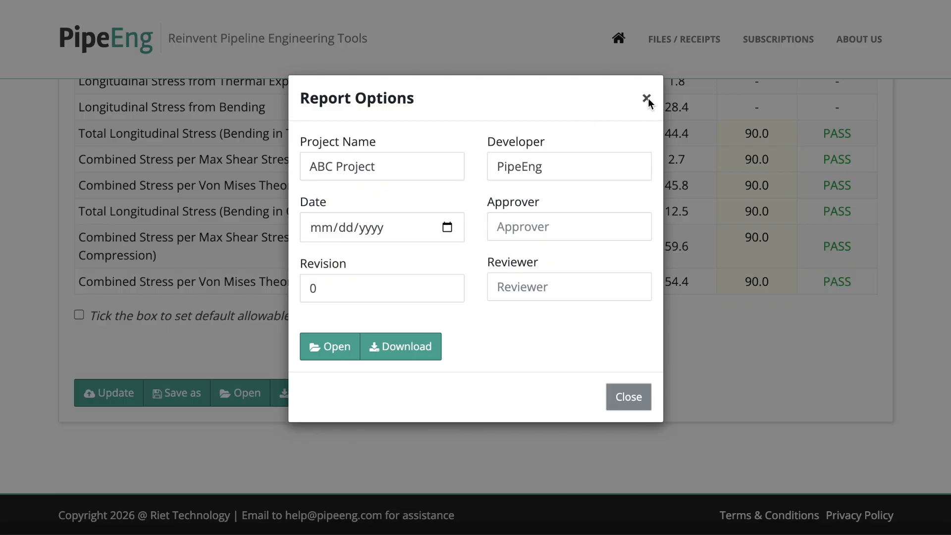
left_click(325, 355)
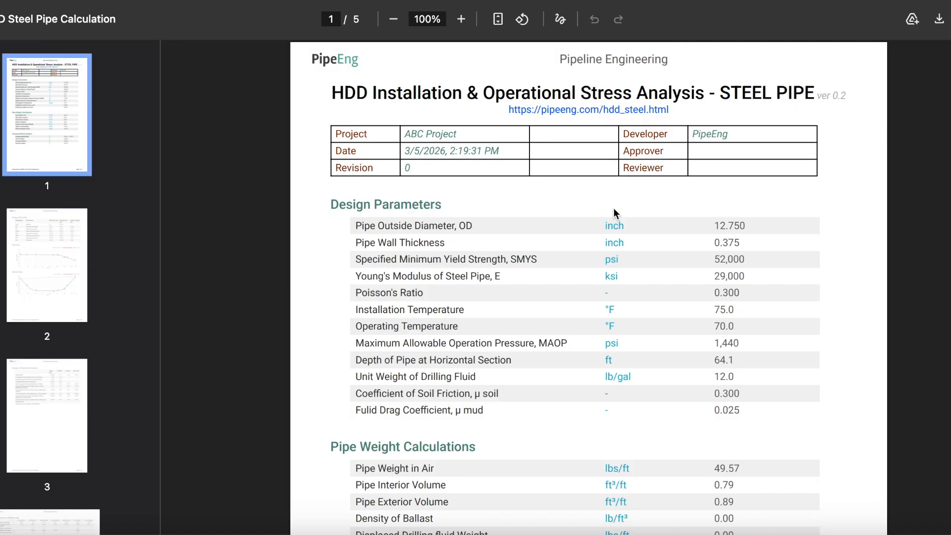
Step: Examine the report's design parameters, HDD profile, plan and section views, operational stresses, pulling loads and installation stress checks
scroll(755, 237, "down", 8)
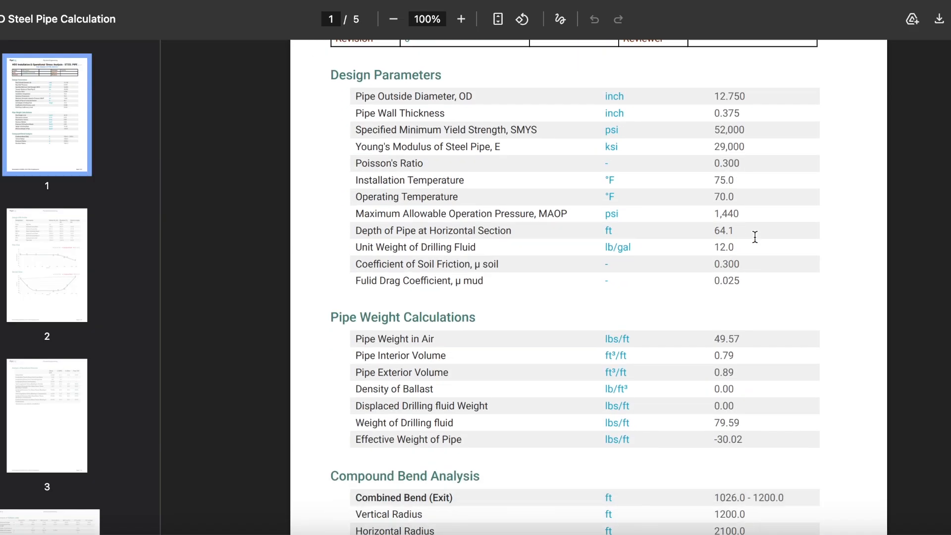
scroll(755, 237, "down", 12)
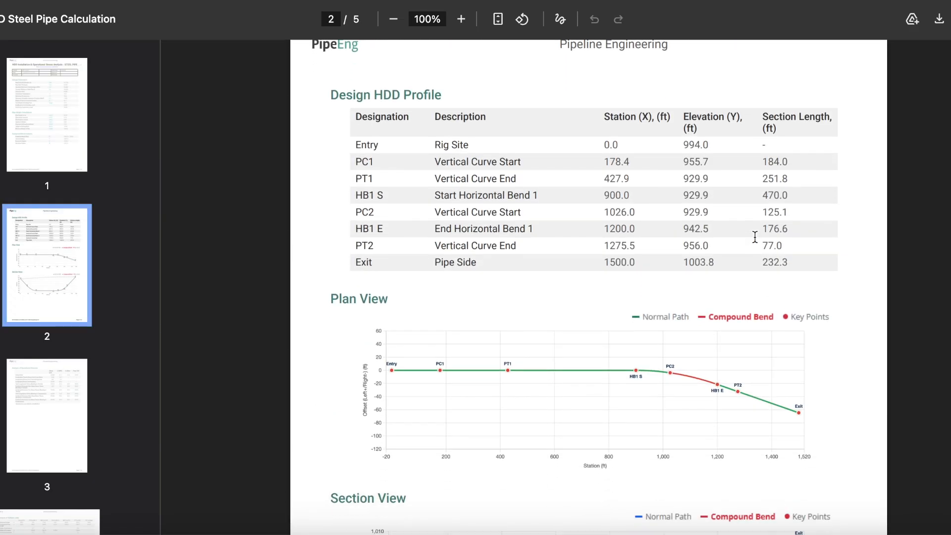
scroll(700, 435, "down", 10)
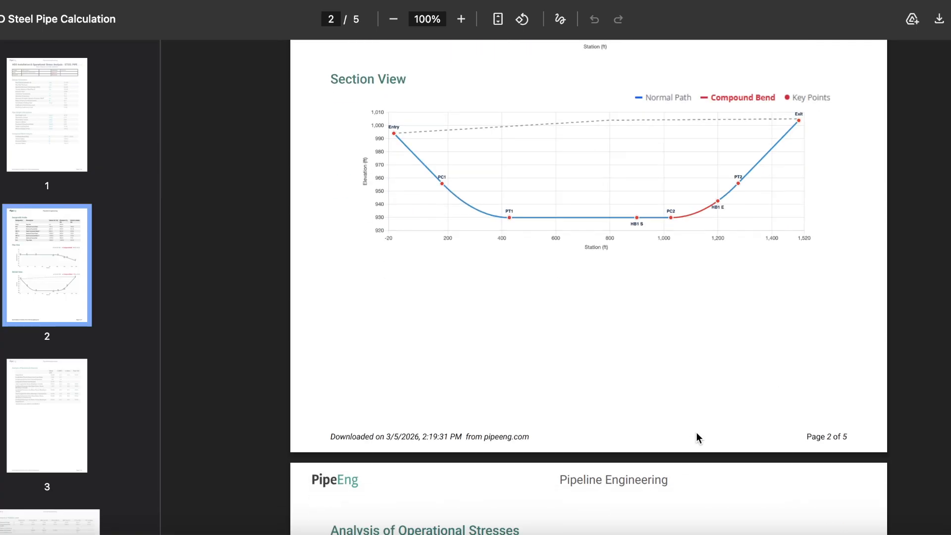
scroll(697, 436, "down", 12)
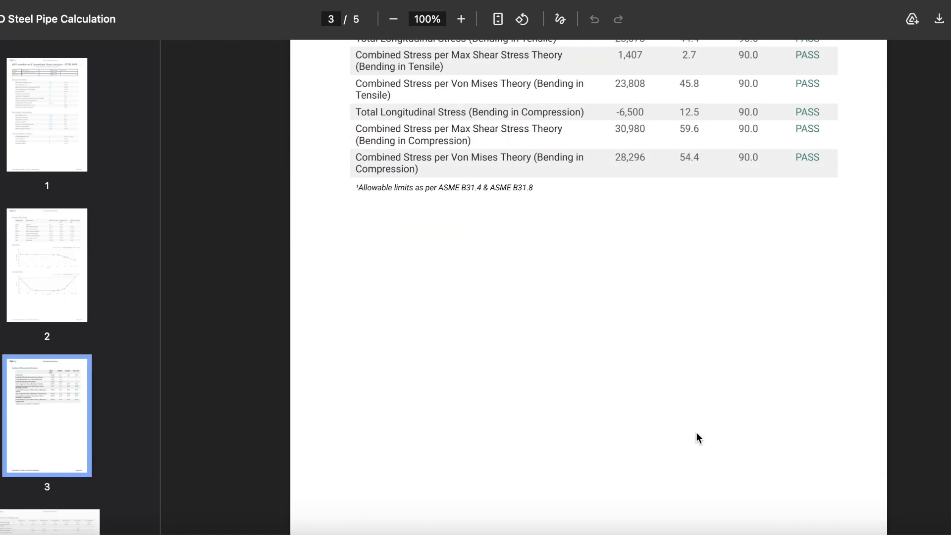
scroll(697, 438, "down", 12)
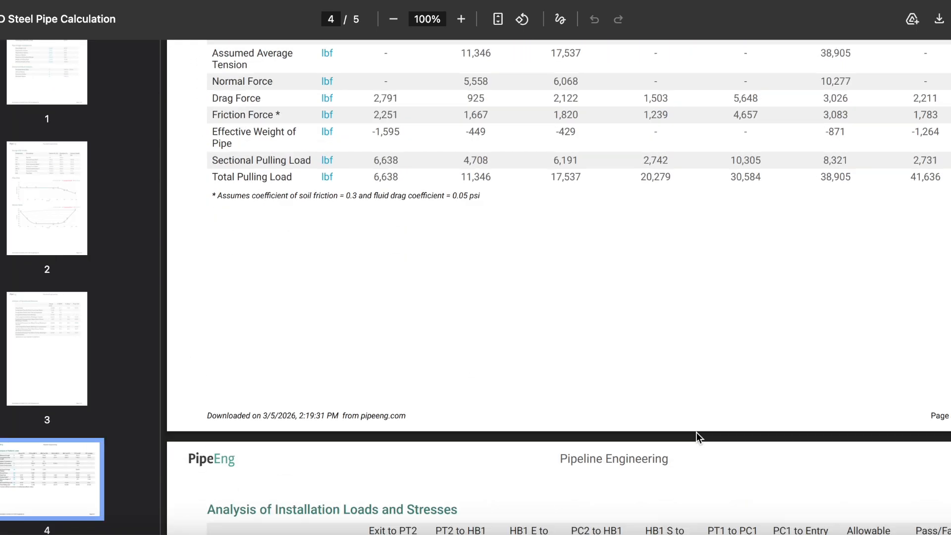
scroll(697, 438, "down", 3)
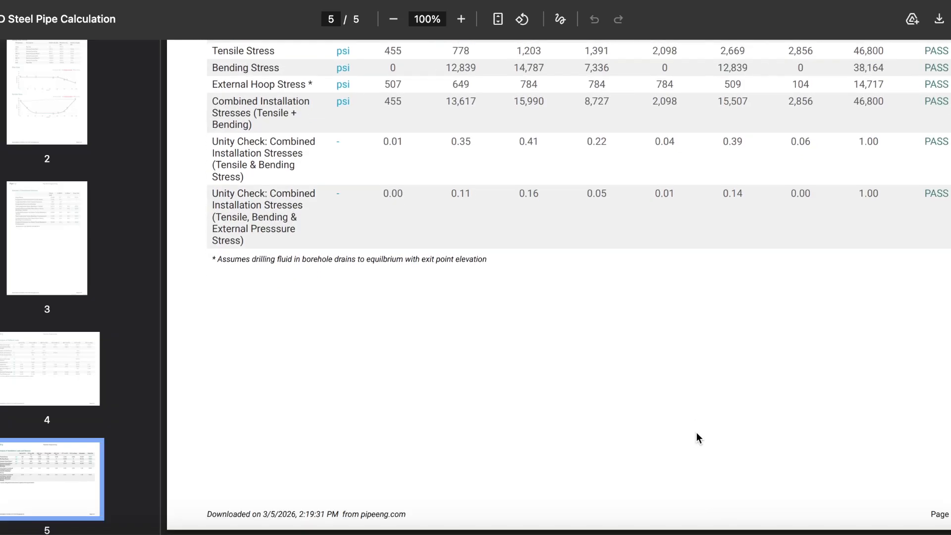
scroll(697, 433, "up", 4)
scroll(697, 438, "down", 1)
scroll(697, 432, "down", 1)
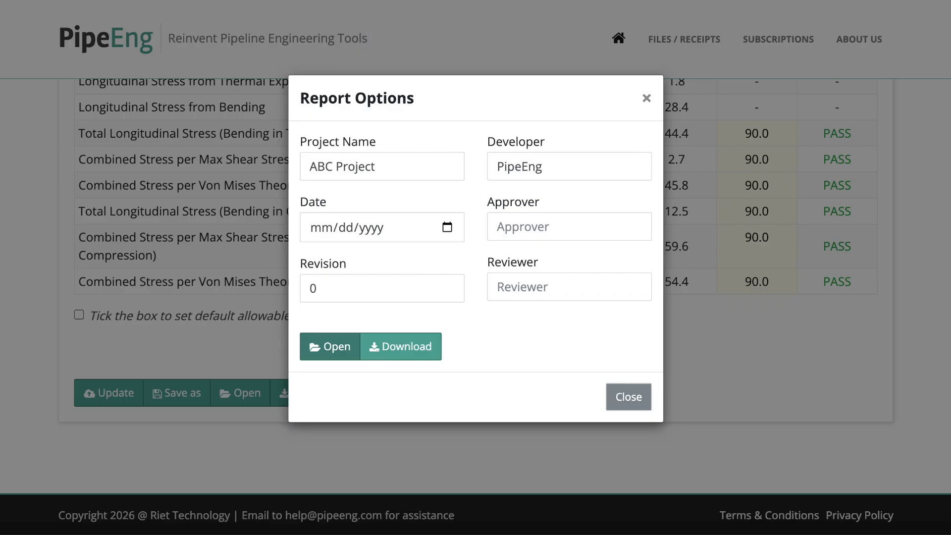
Step: Close the report options and check the drill path in the plan and section views
left_click(647, 97)
scroll(647, 93, "up", 10)
scroll(475, 307, "up", 18)
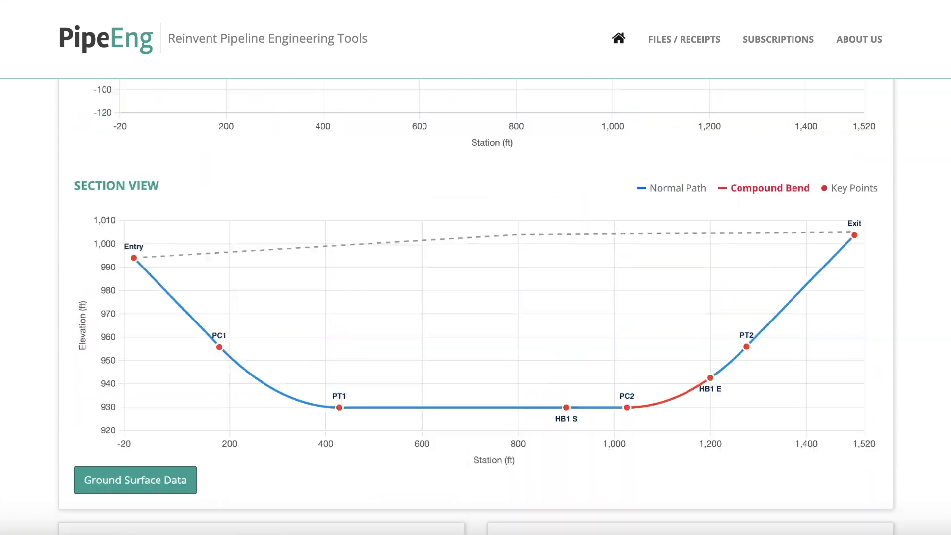
scroll(476, 307, "down", 3)
scroll(476, 307, "down", 1)
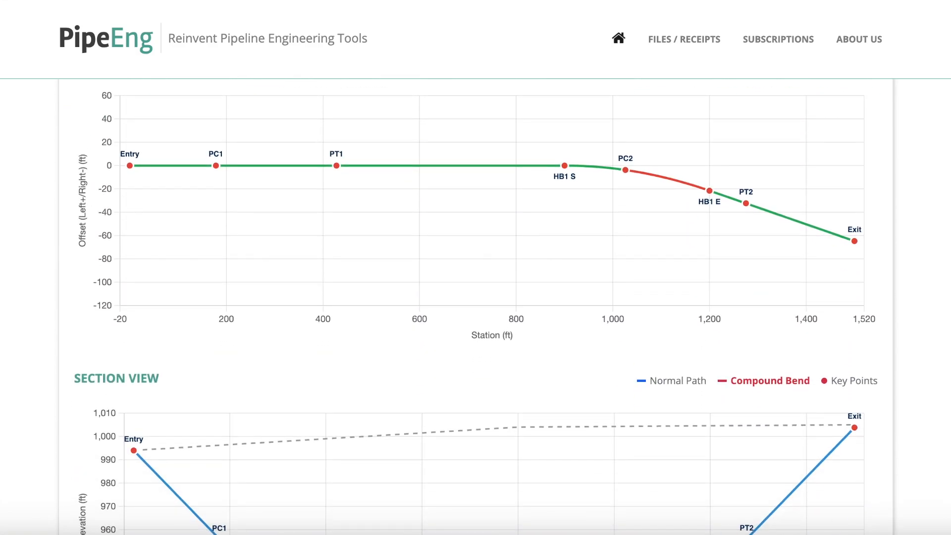
scroll(476, 307, "down", 1)
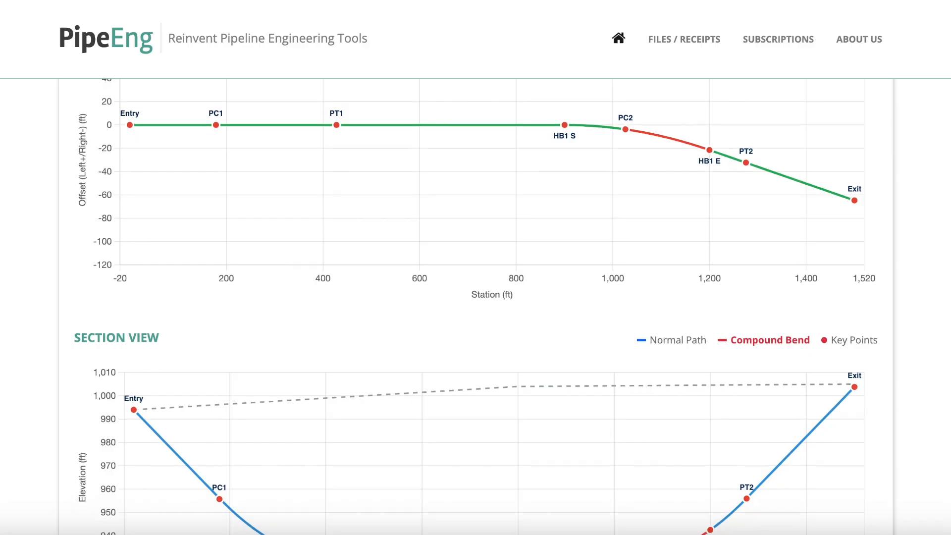
scroll(476, 307, "up", 2)
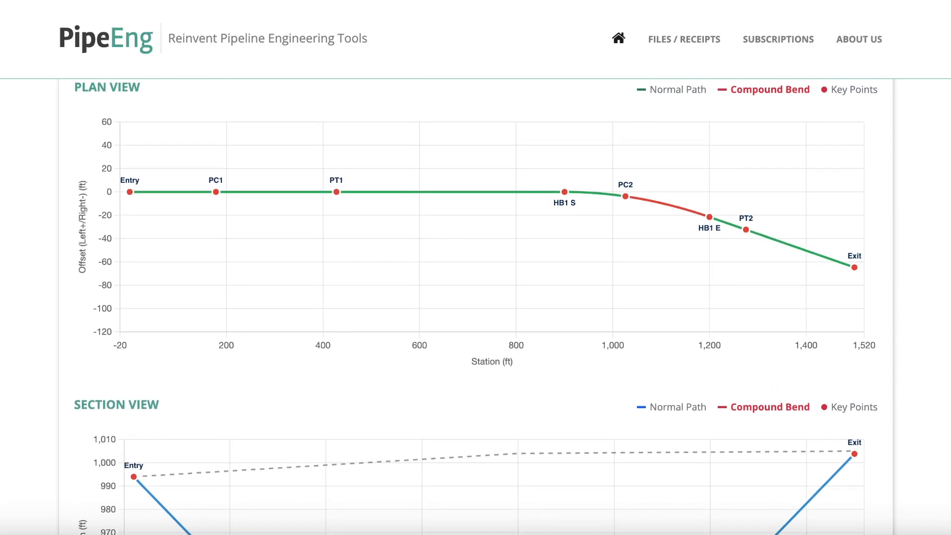